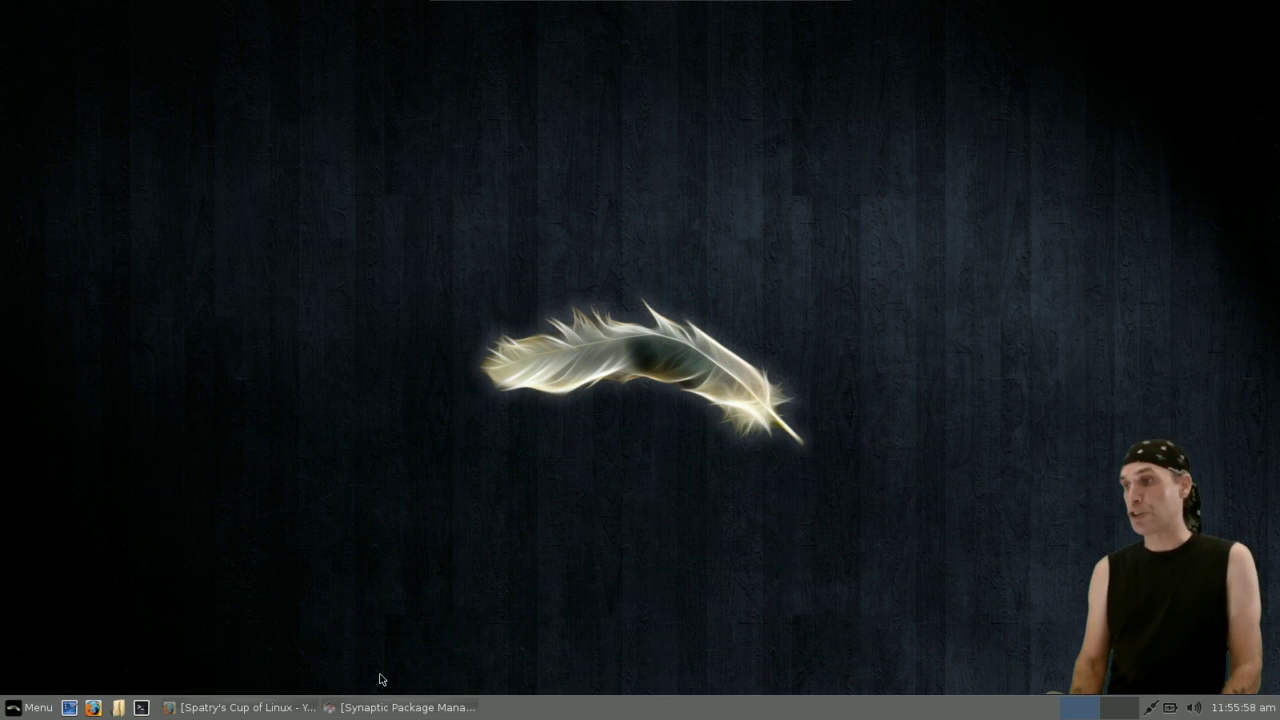
# Review the wine packages in Synaptic Package Manager and the system's Install Additional Software options.
pyautogui.click(366, 708)
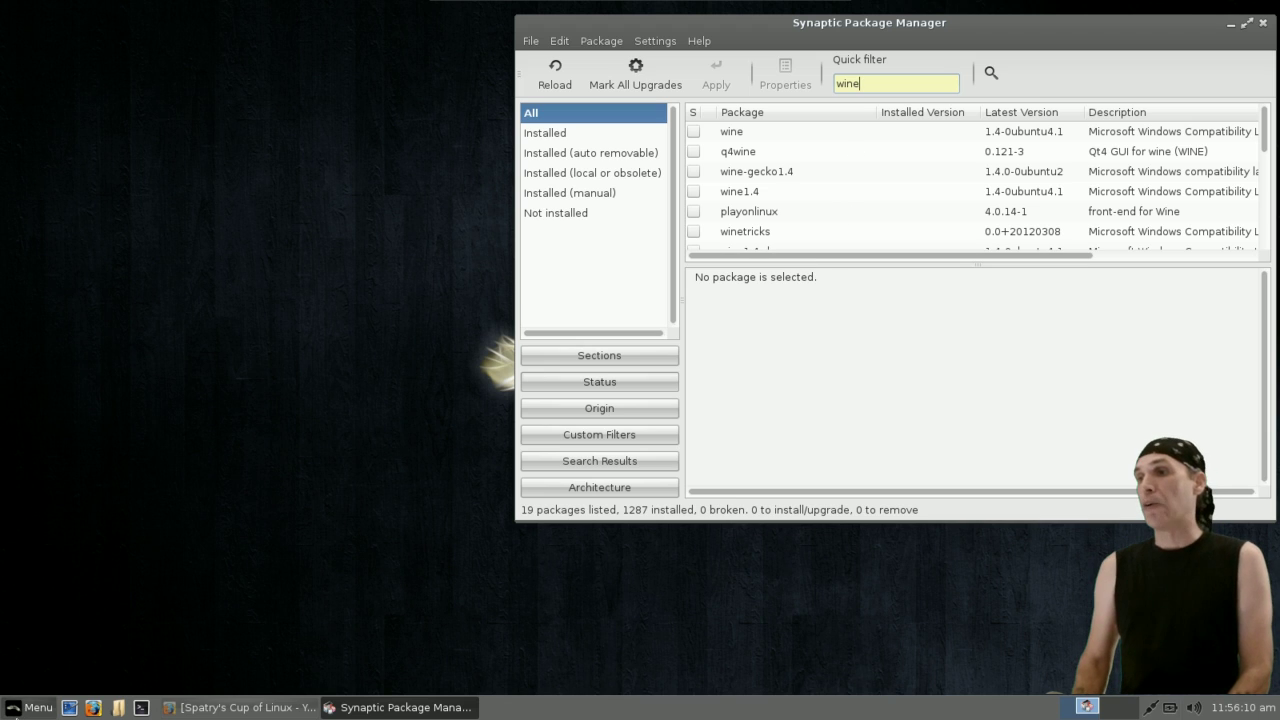
pyautogui.click(15, 710)
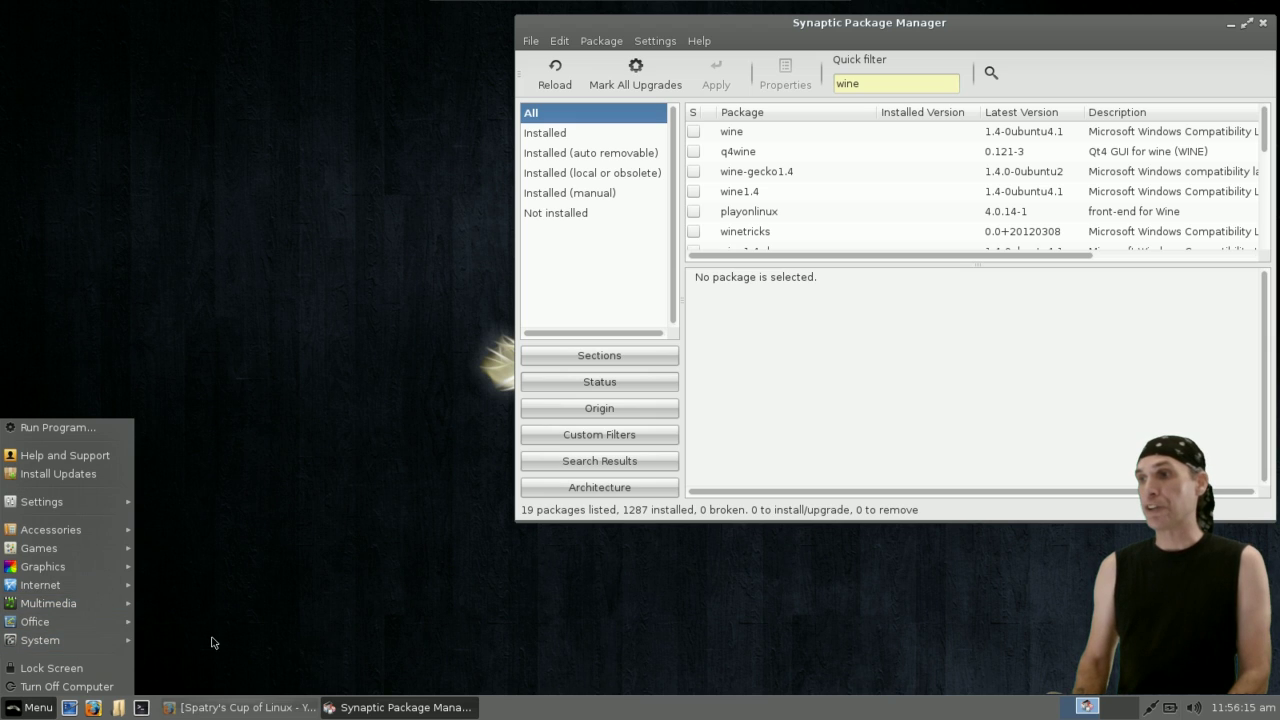
pyautogui.moveTo(111, 639)
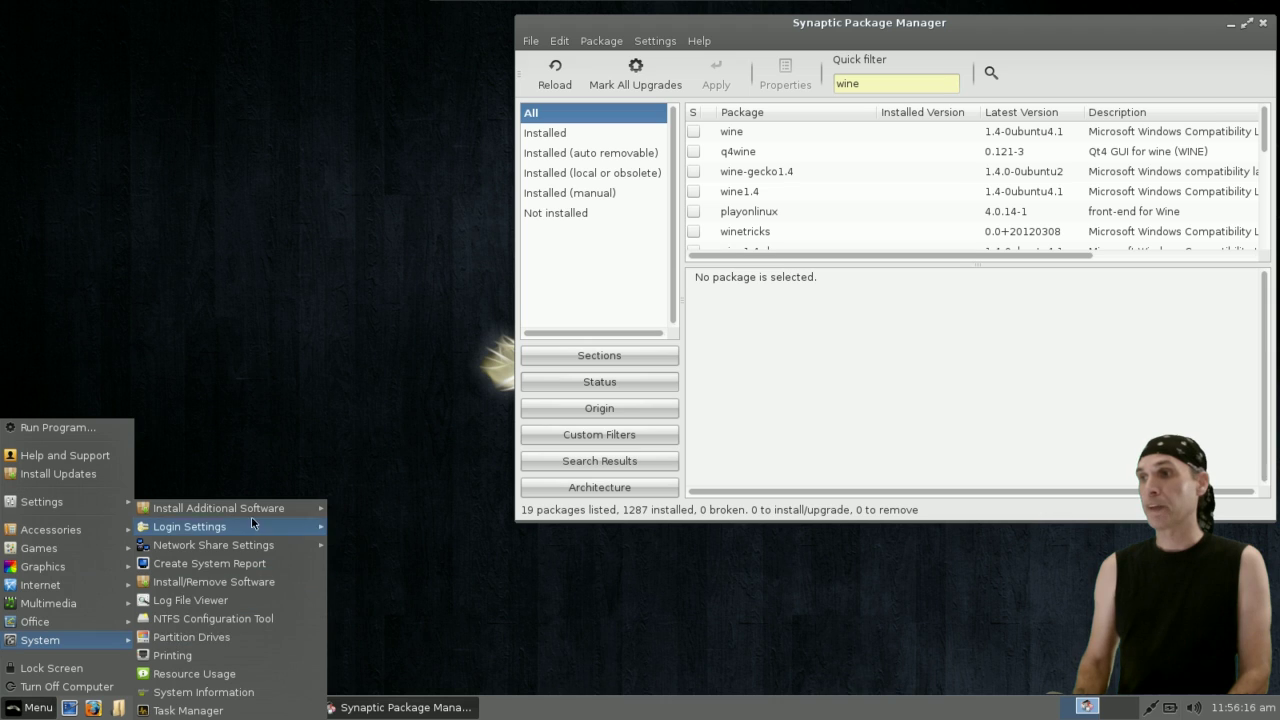
pyautogui.moveTo(257, 507)
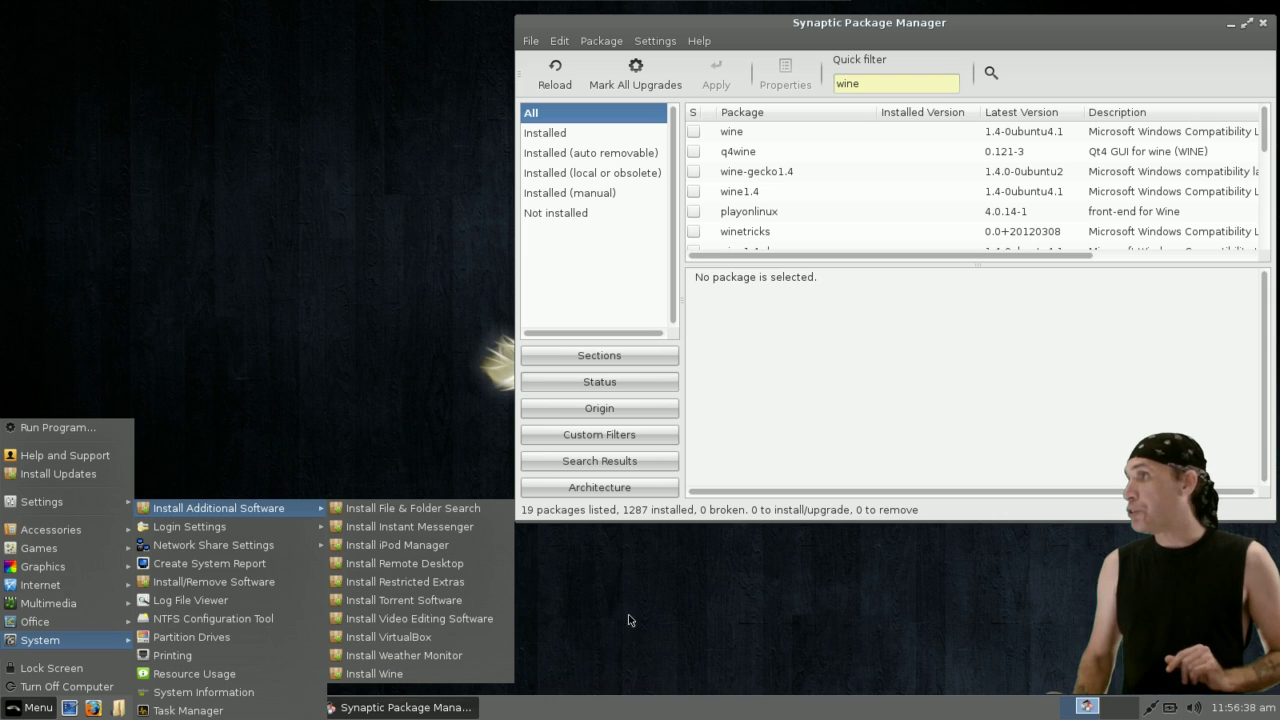
# Close Synaptic Package Manager and switch to the Firefox window, maximized.
pyautogui.click(1234, 30)
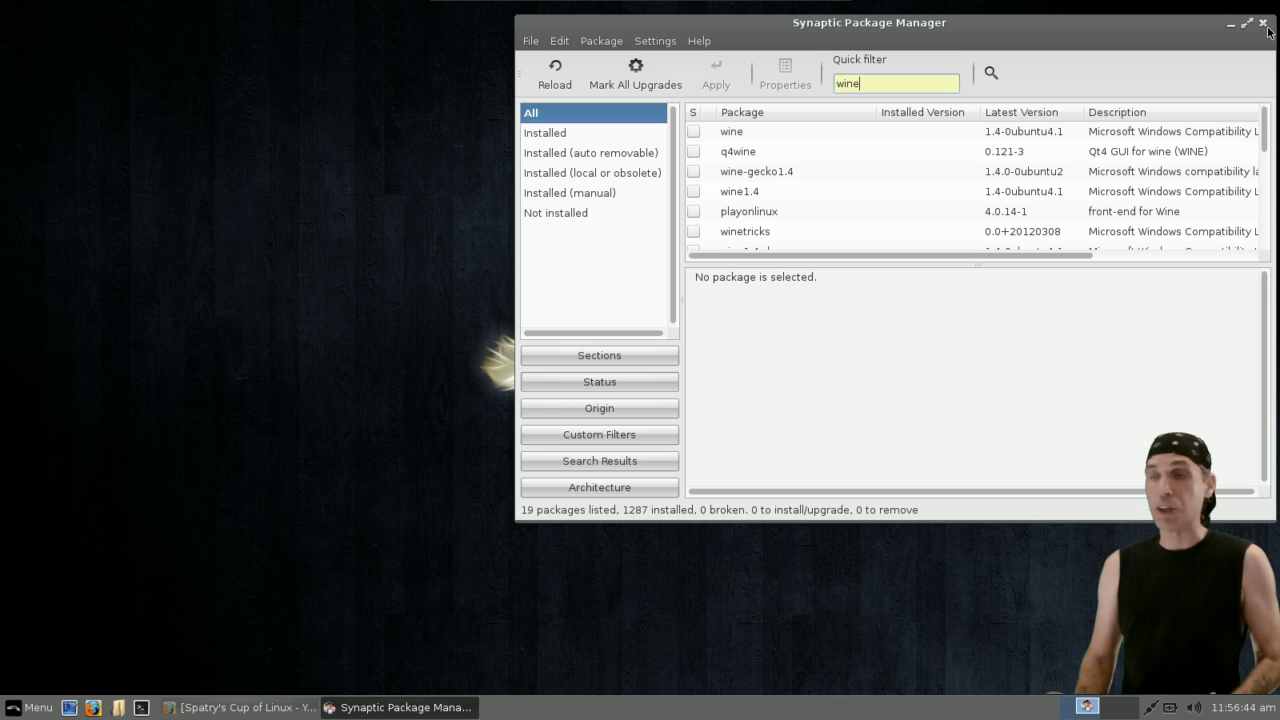
pyautogui.click(1263, 22)
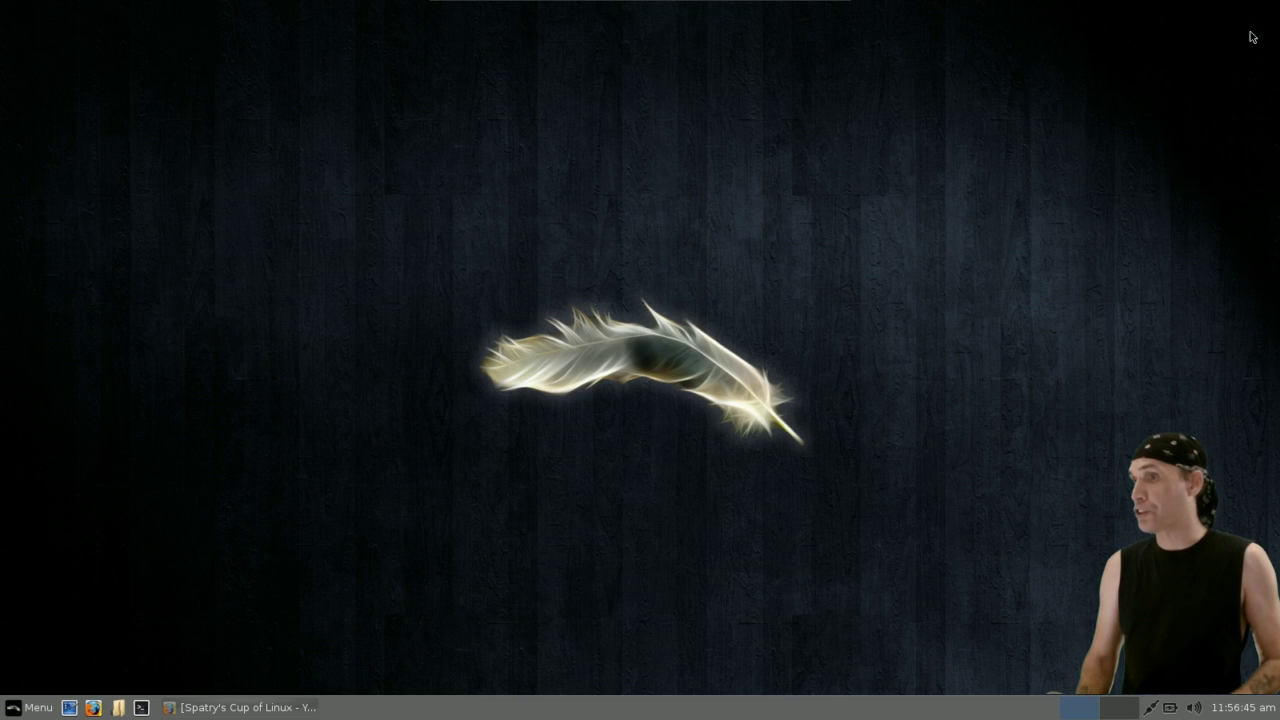
pyautogui.click(193, 710)
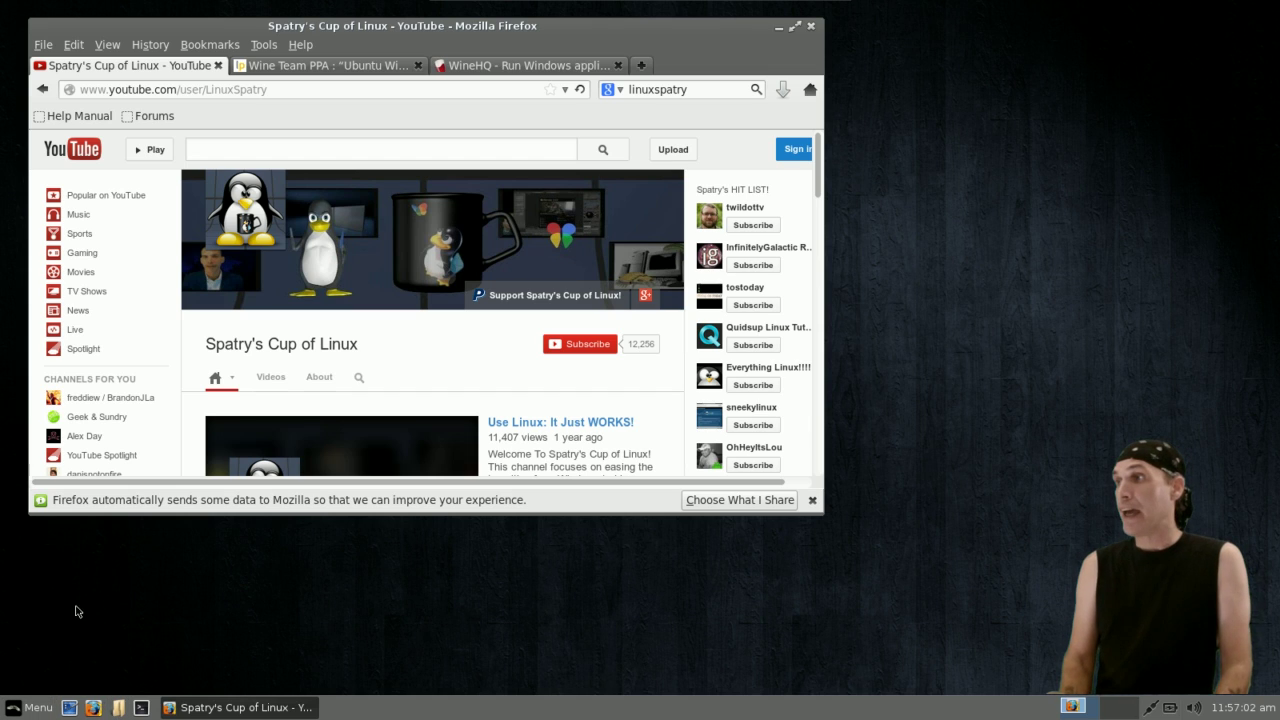
pyautogui.click(794, 25)
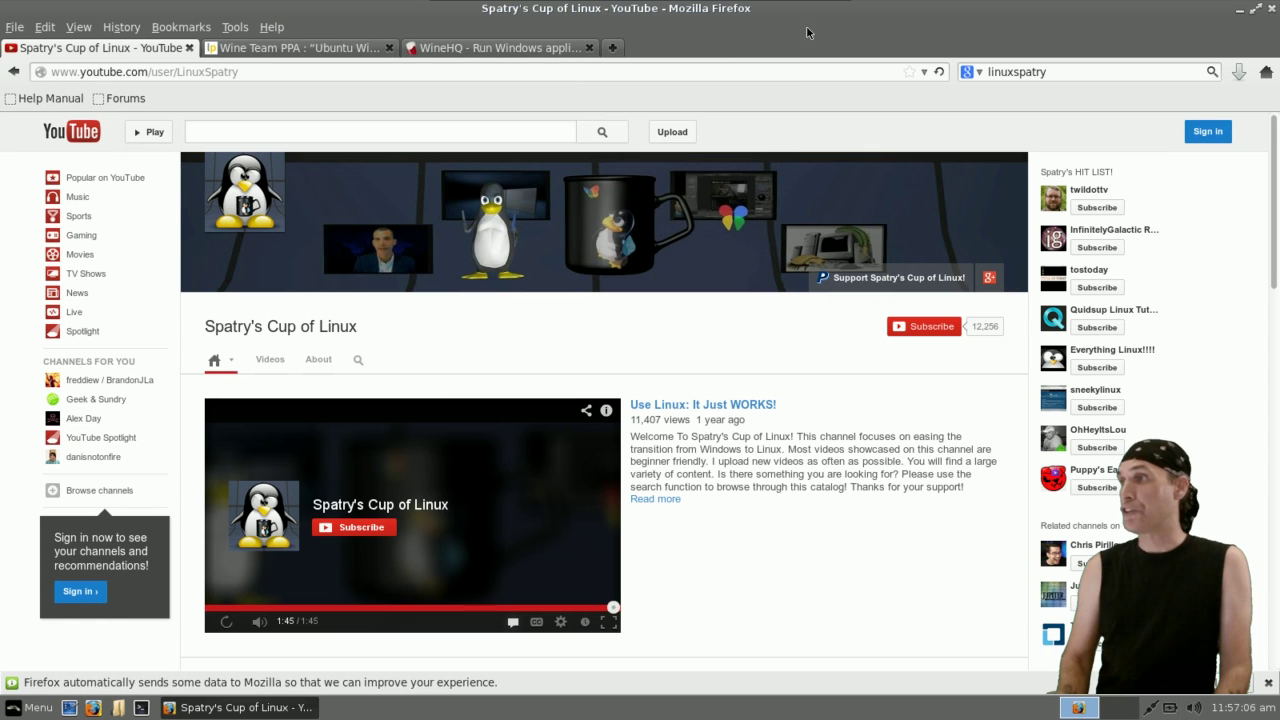
# Look through the Spatry's Cup of Linux channel page and open its full list of playlists.
pyautogui.scroll(-10, 715, 525)
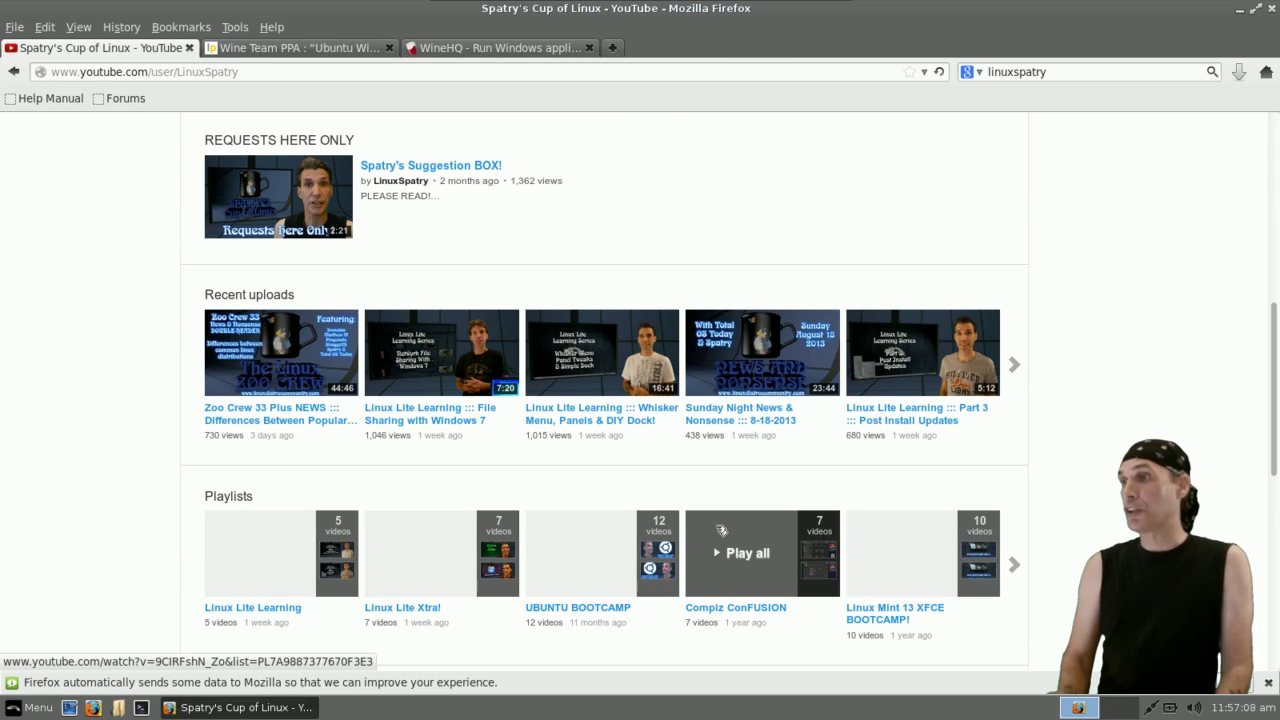
pyautogui.scroll(-8, 719, 529)
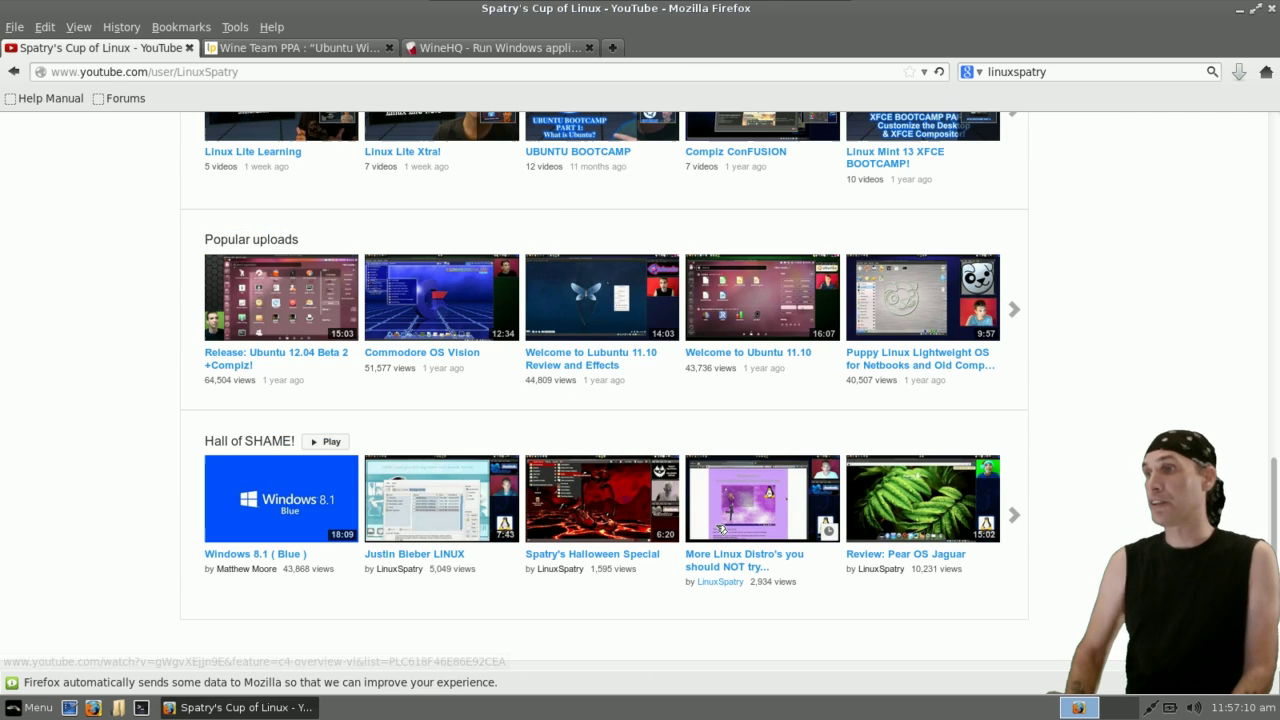
pyautogui.scroll(6, 720, 529)
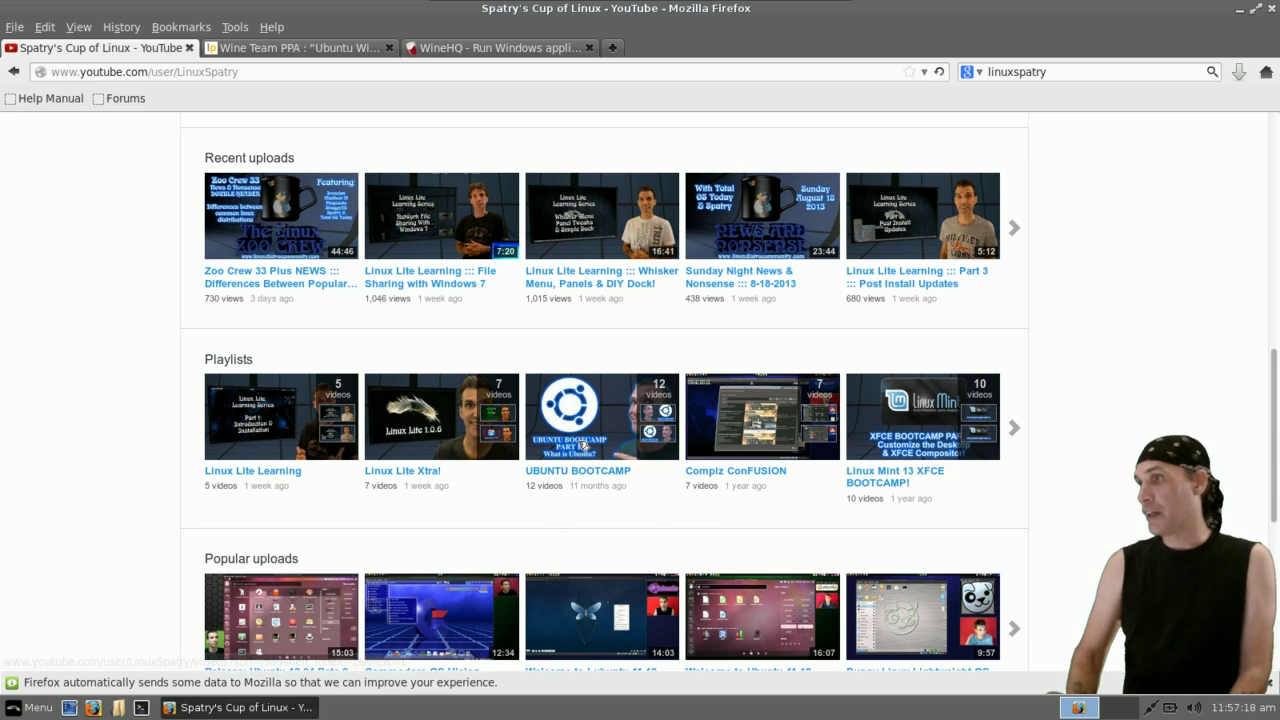
pyautogui.click(1014, 428)
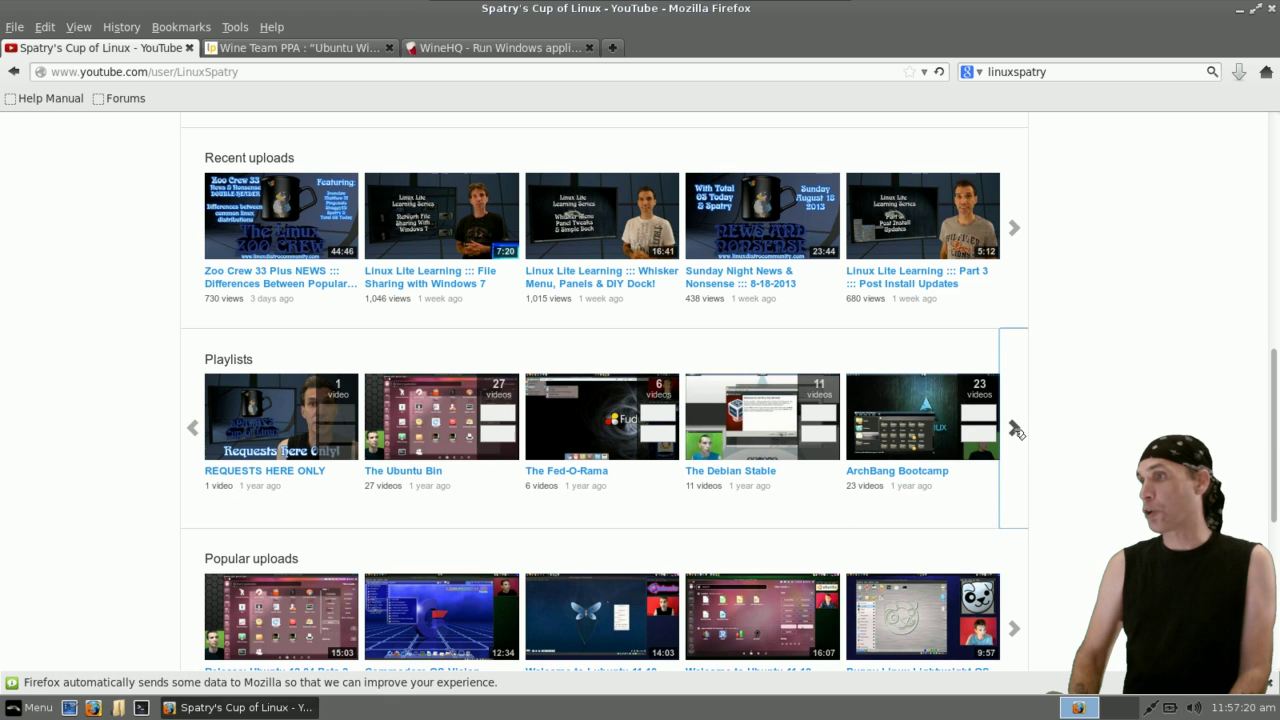
pyautogui.click(1015, 429)
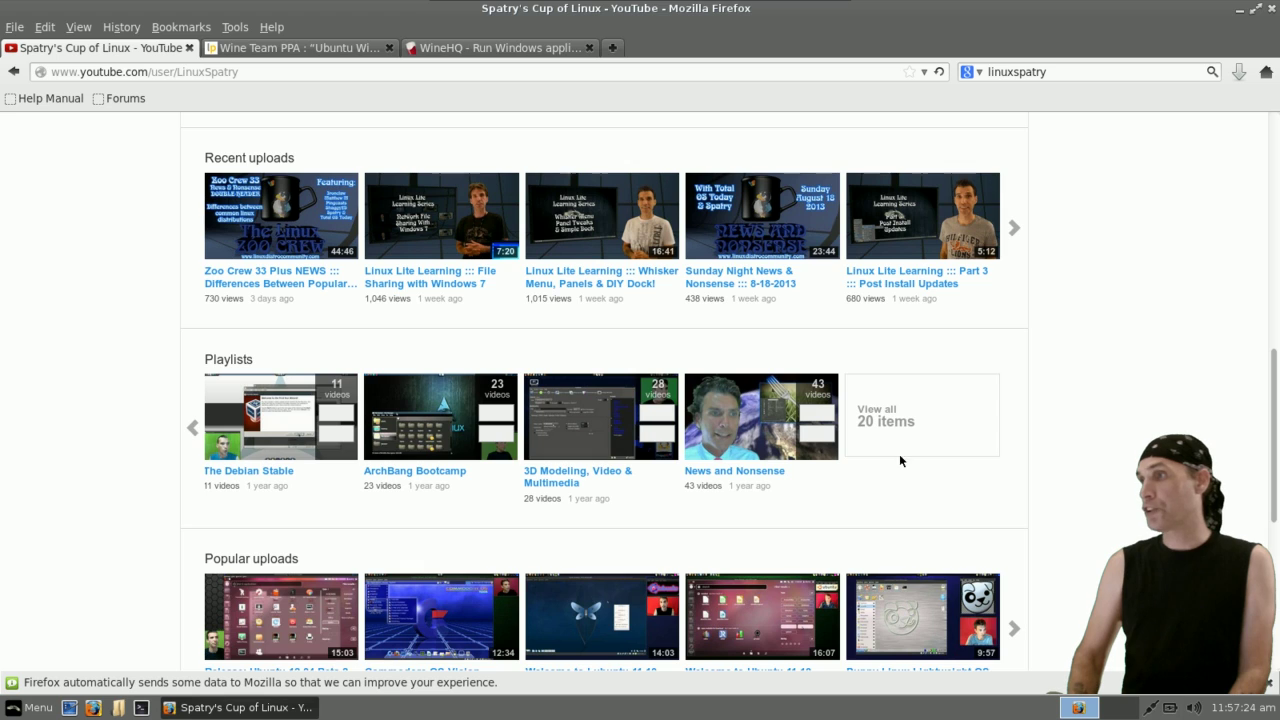
pyautogui.click(882, 421)
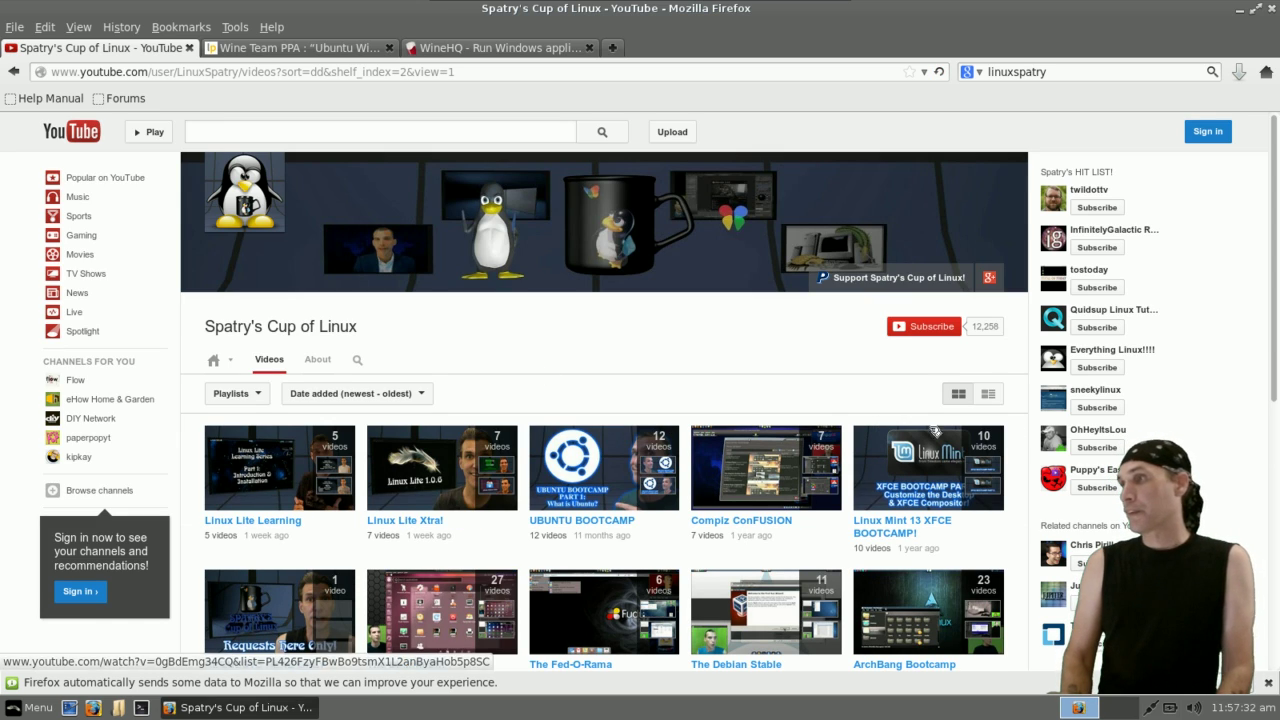
# Find and open the "WINE: Run Windows Apps and Games" playlist.
pyautogui.scroll(-3, 543, 394)
pyautogui.scroll(-3, 543, 394)
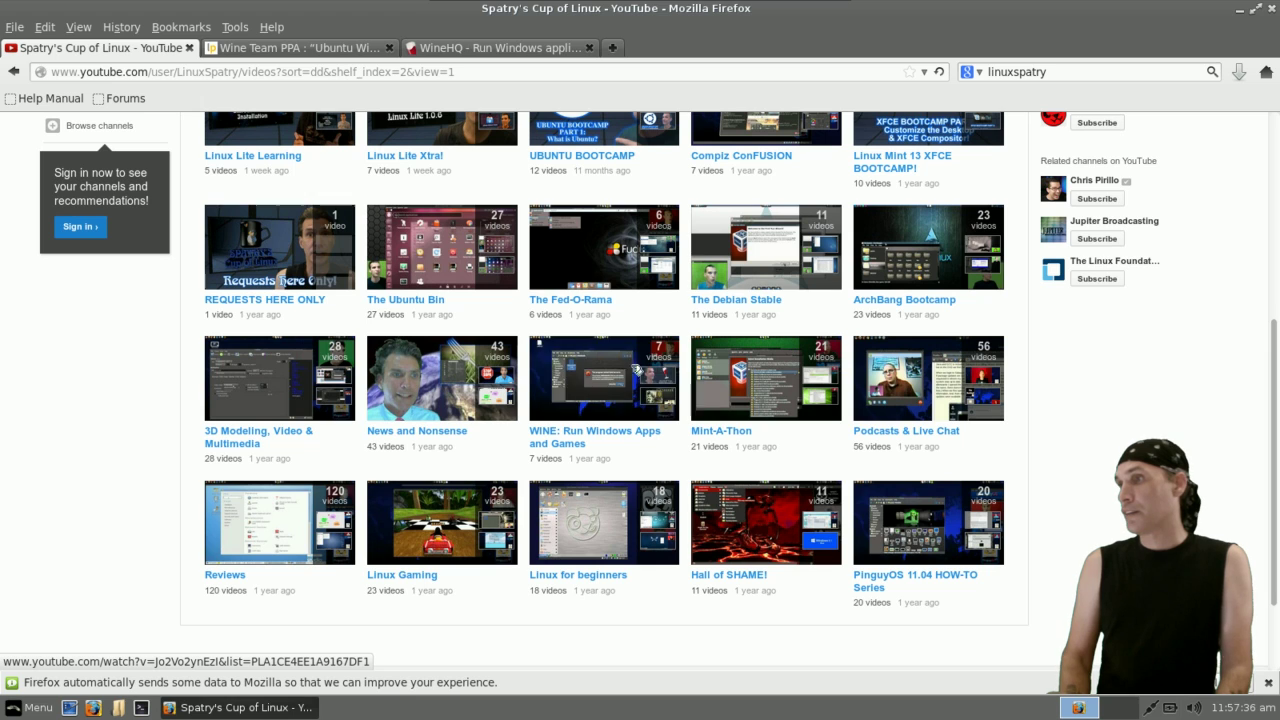
pyautogui.click(633, 436)
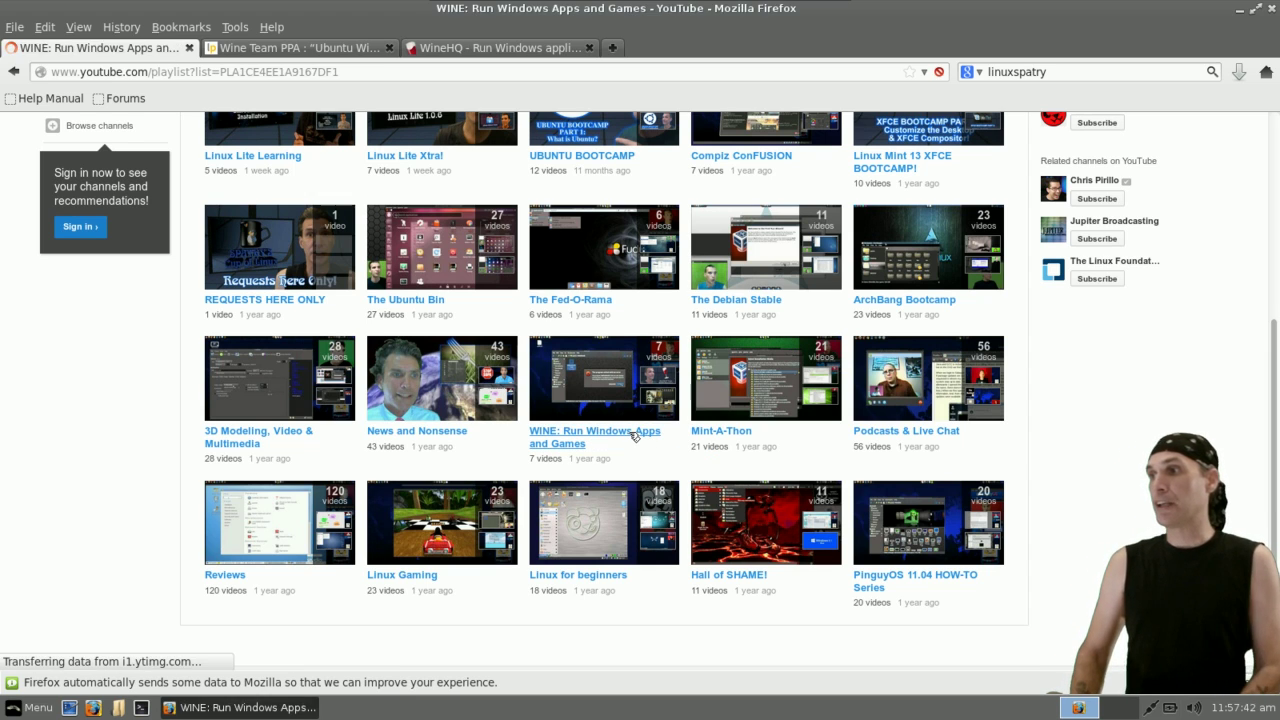
# Look through the videos listed in the "WINE: Run Windows Apps and Games" playlist.
pyautogui.scroll(-3, 831, 542)
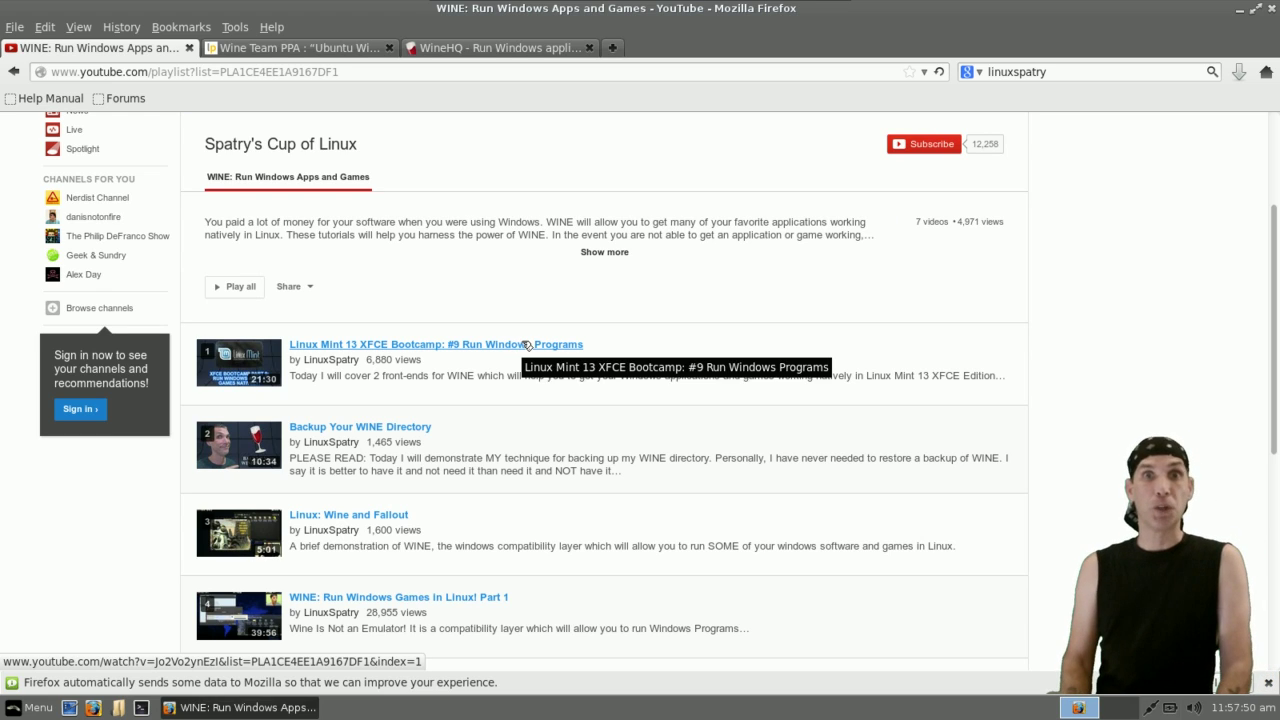
pyautogui.scroll(-2, 528, 344)
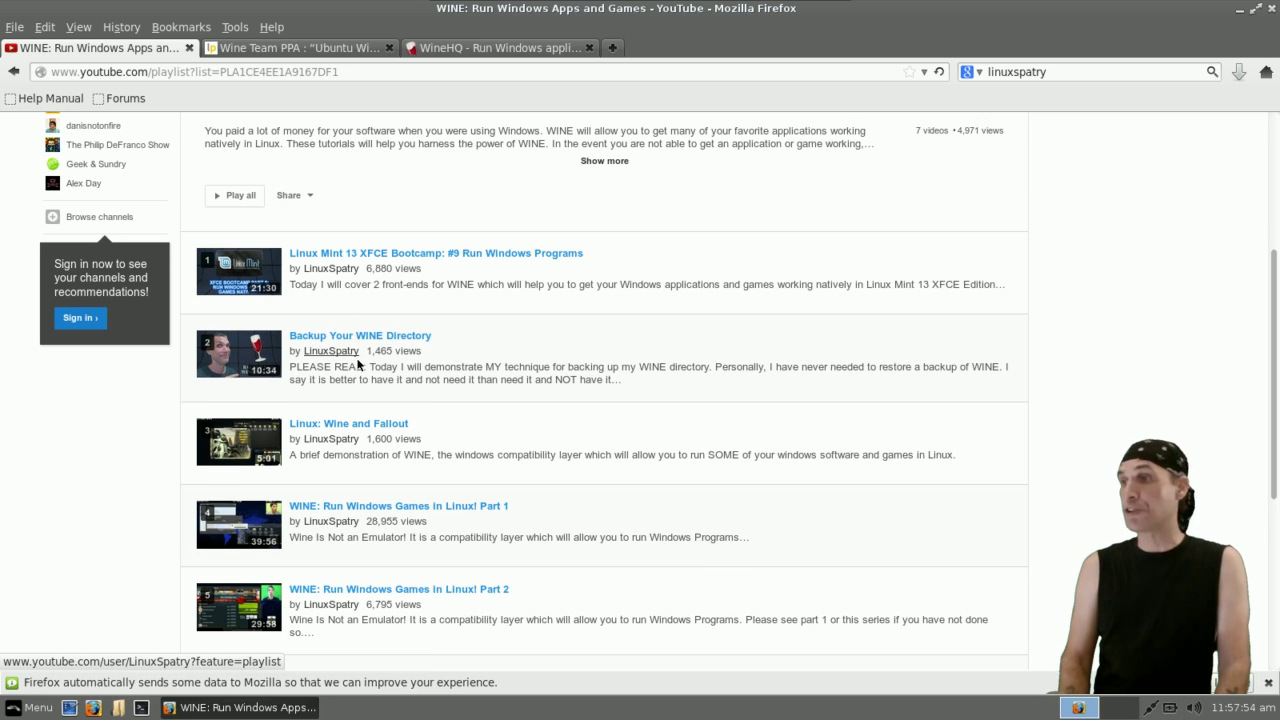
pyautogui.scroll(-3, 352, 345)
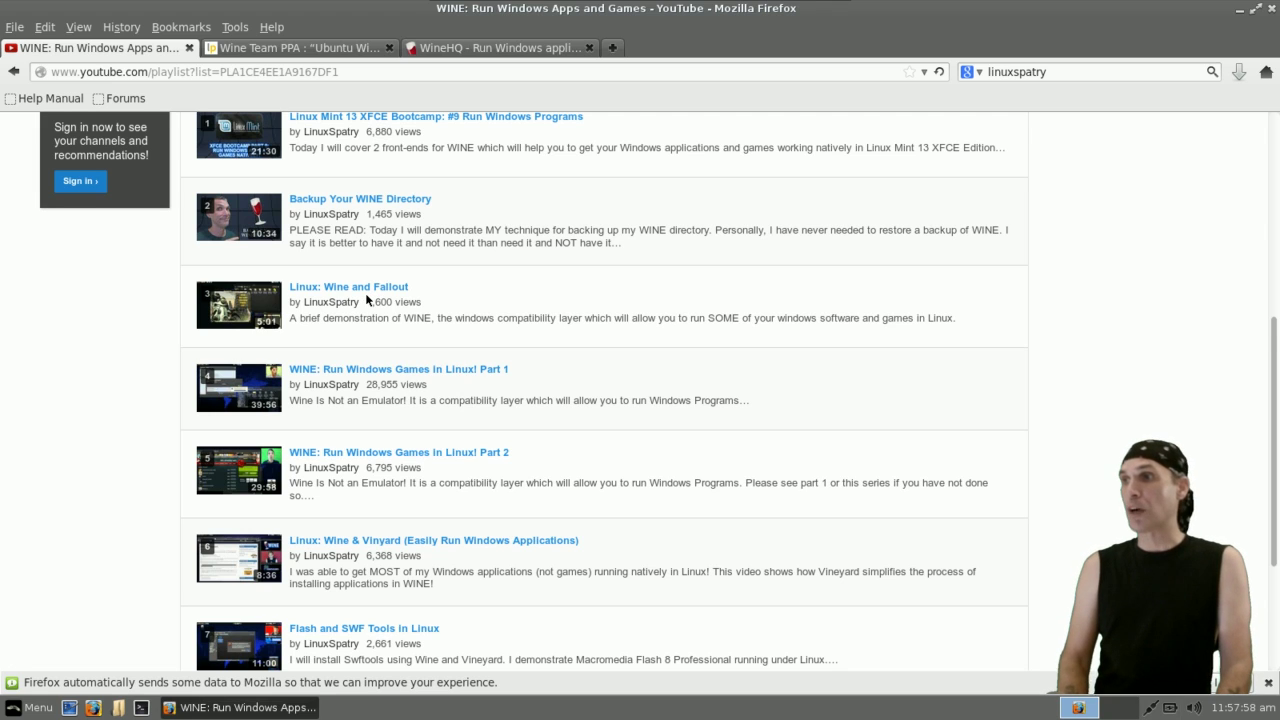
pyautogui.scroll(-4, 367, 298)
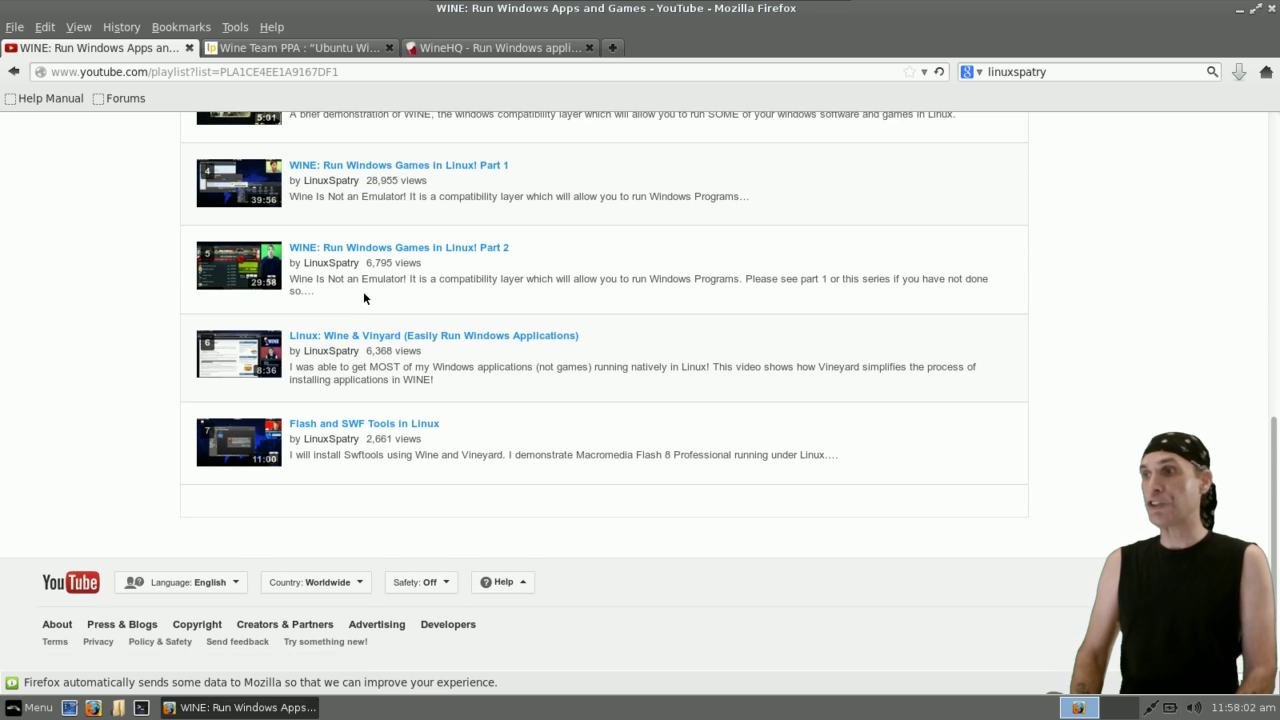
pyautogui.scroll(12, 363, 291)
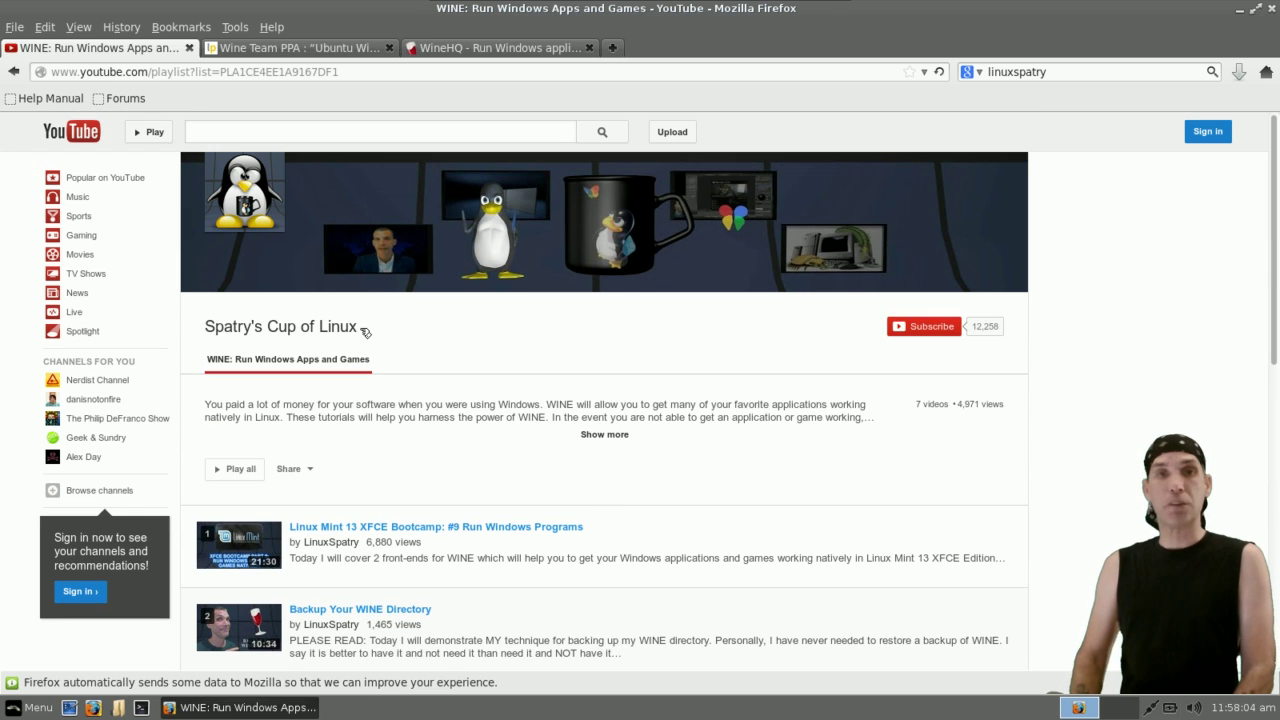
# Return to the channel's playlists and switch to the Wine Team PPA page's section on adding the PPA.
pyautogui.click(16, 71)
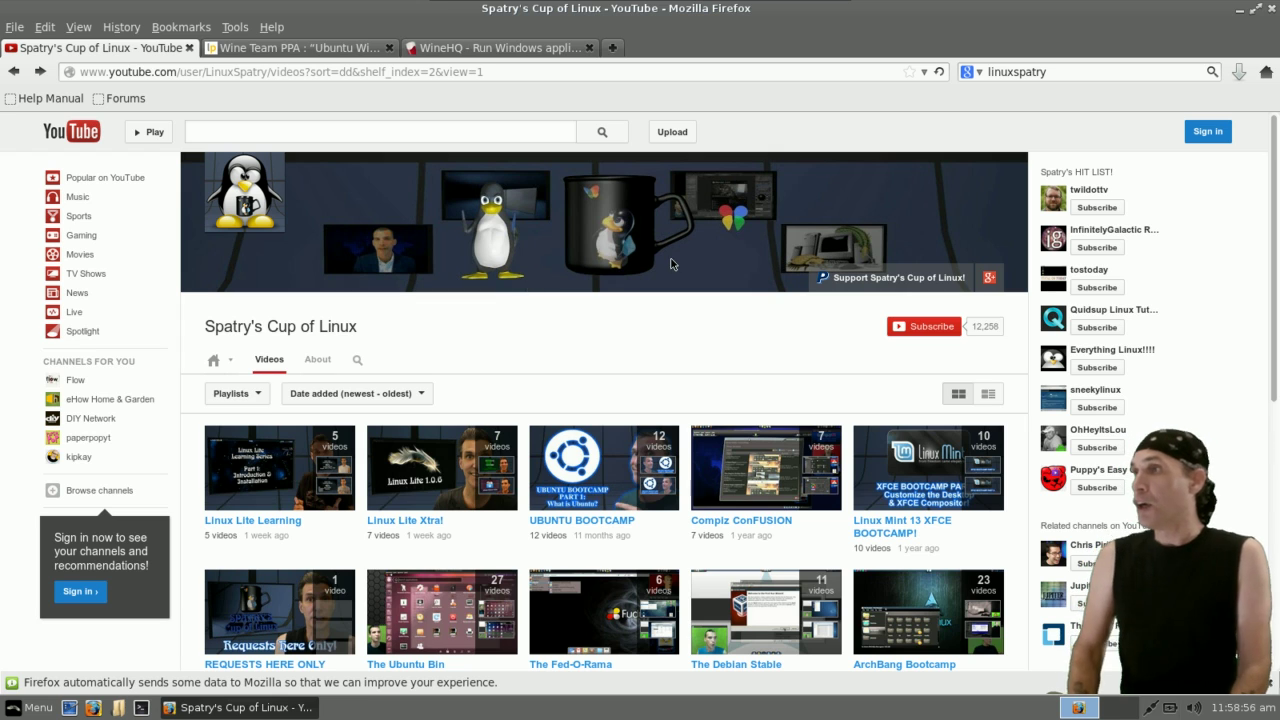
pyautogui.click(247, 51)
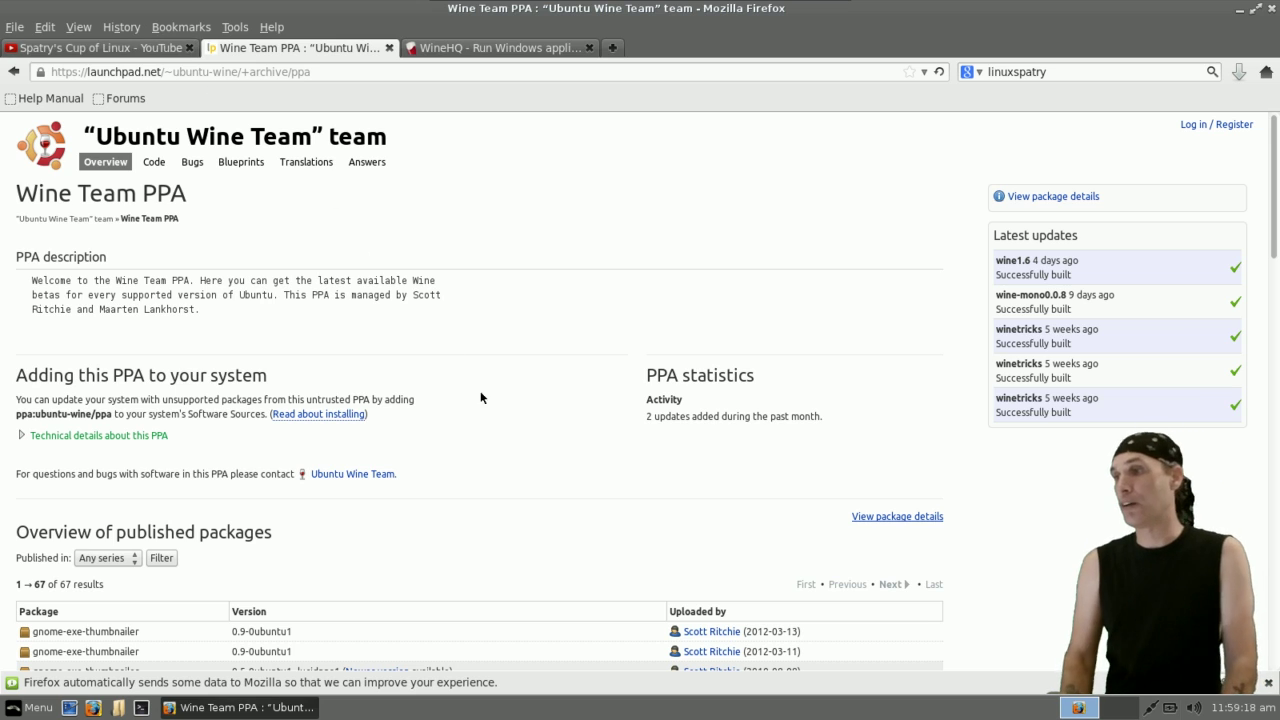
pyautogui.scroll(-1, 480, 383)
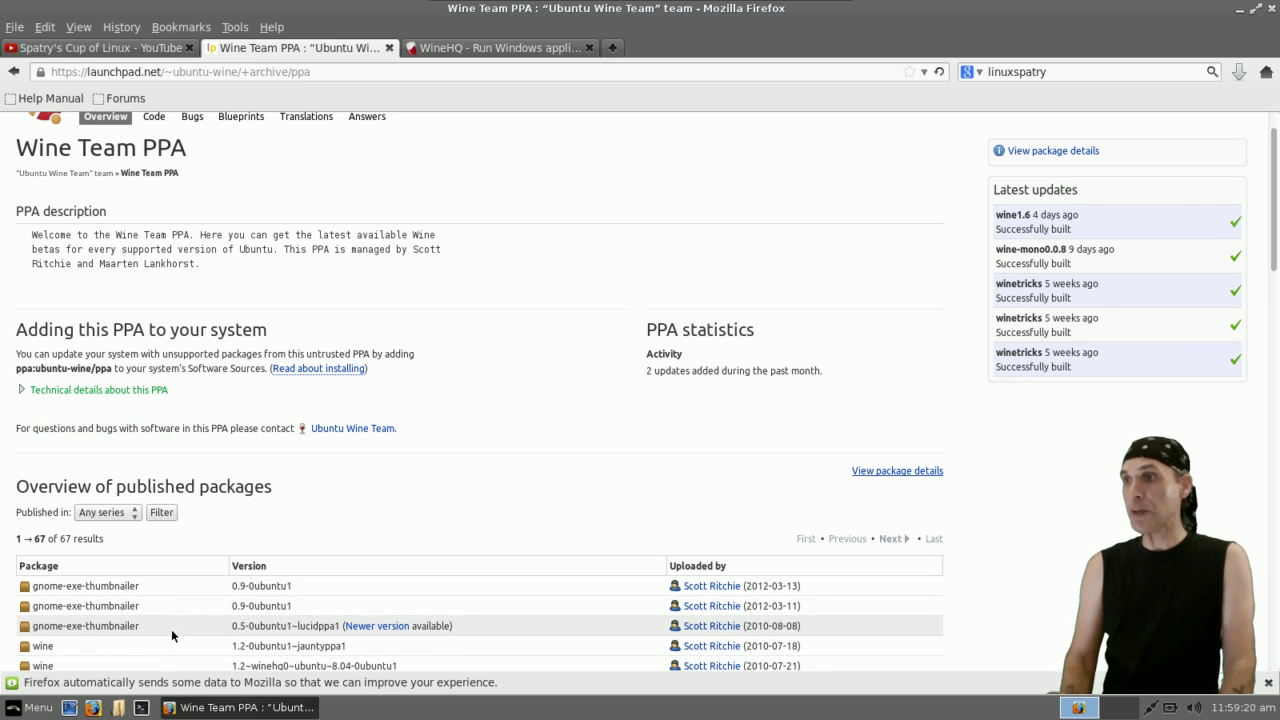
# Open a terminal, move it clear of the PPA instructions, and set it to stay always on top.
pyautogui.click(141, 708)
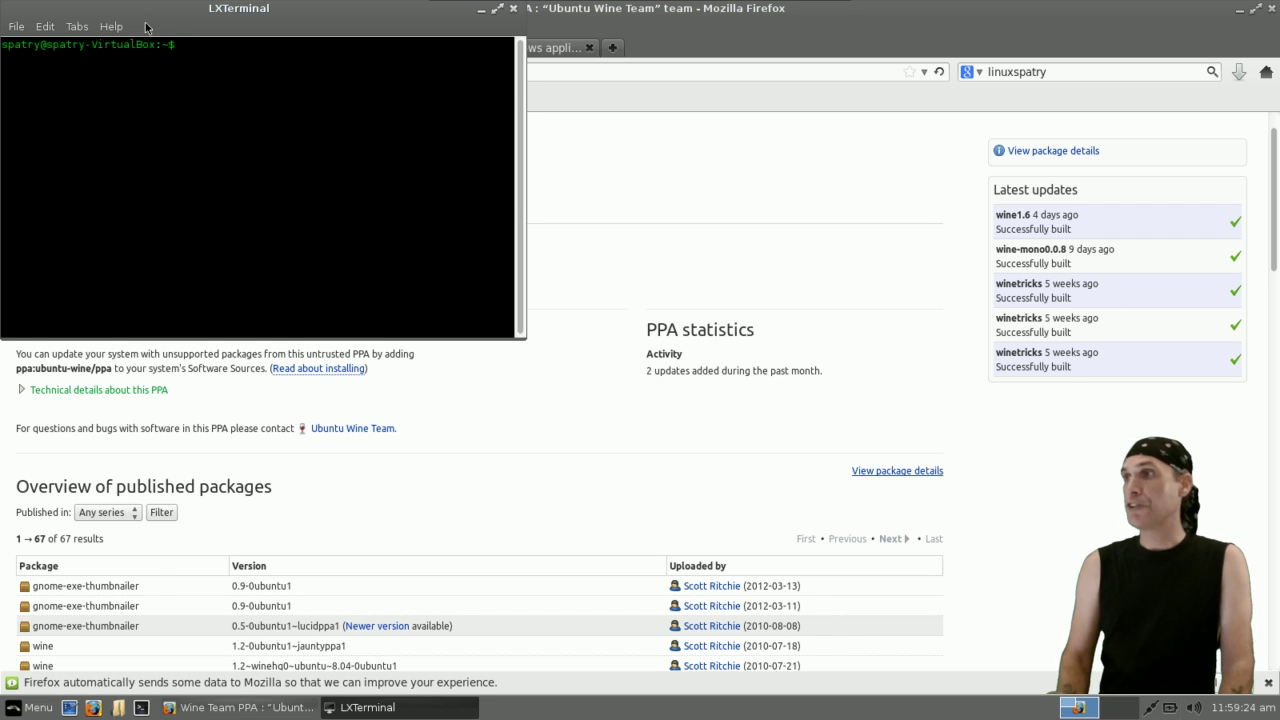
pyautogui.moveTo(174, 10); pyautogui.dragTo(452, 14)
pyautogui.moveTo(491, 72); pyautogui.dragTo(597, 11)
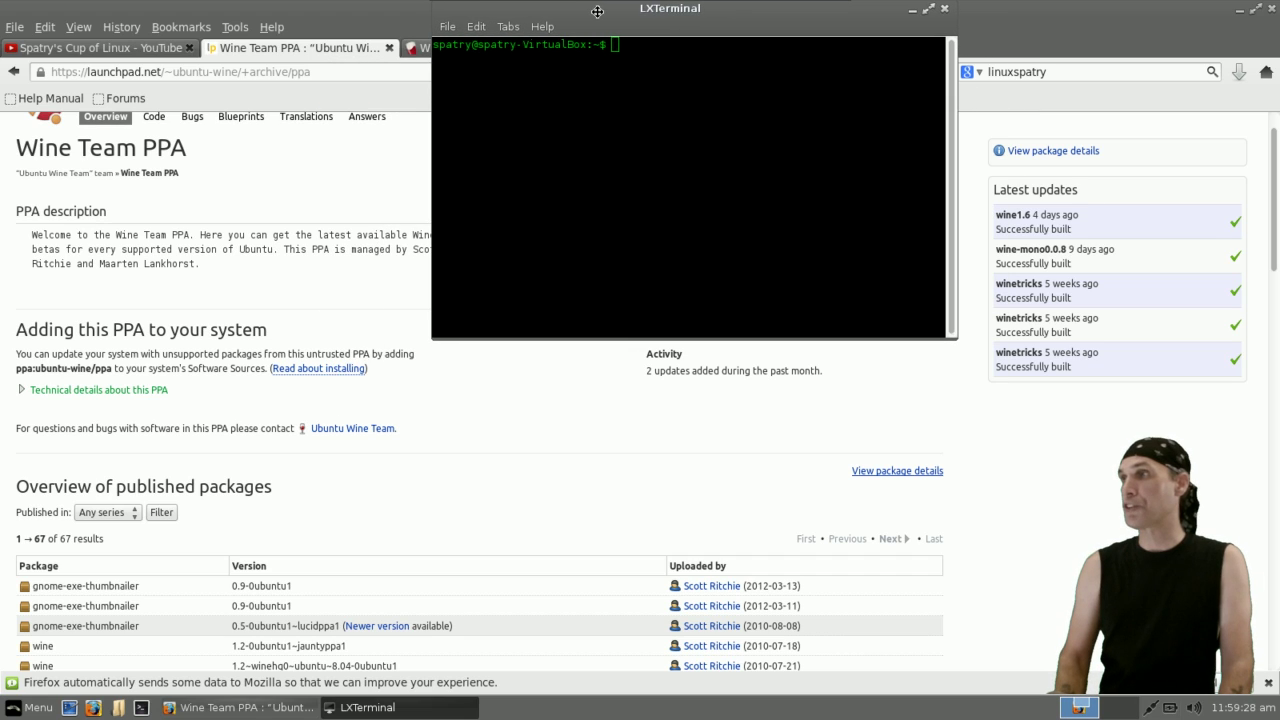
pyautogui.rightClick(628, 11)
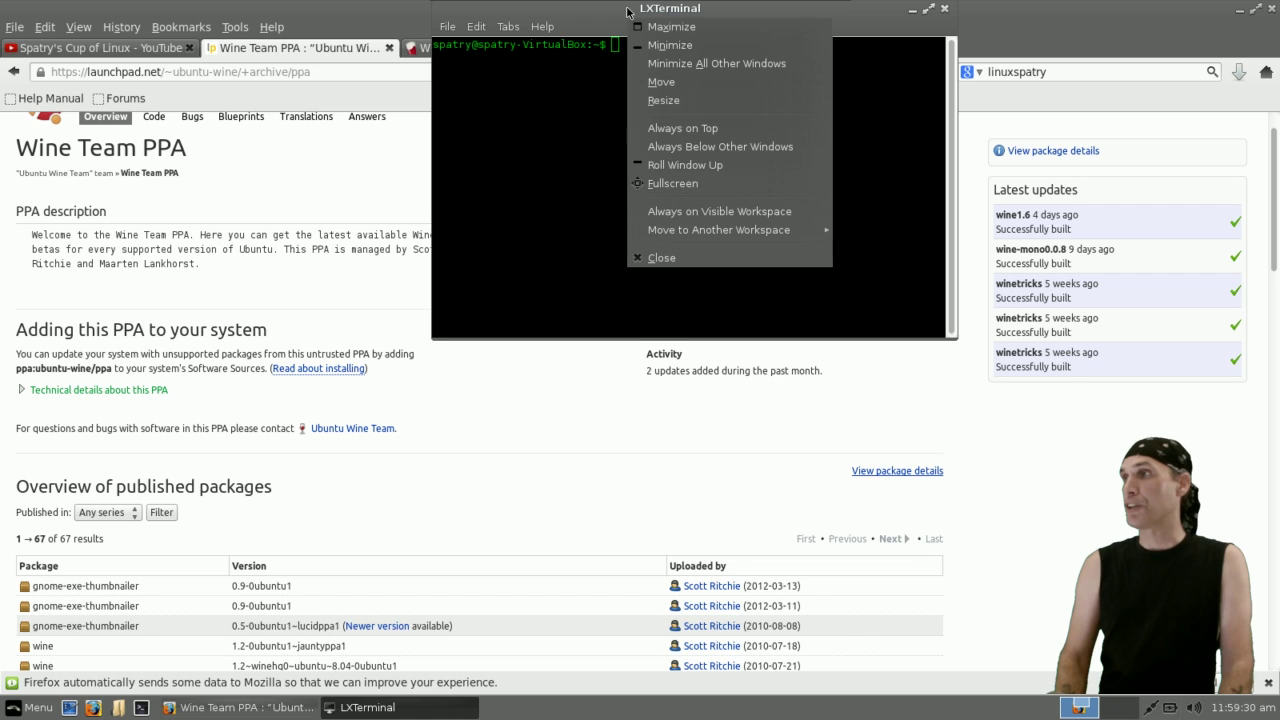
pyautogui.click(700, 133)
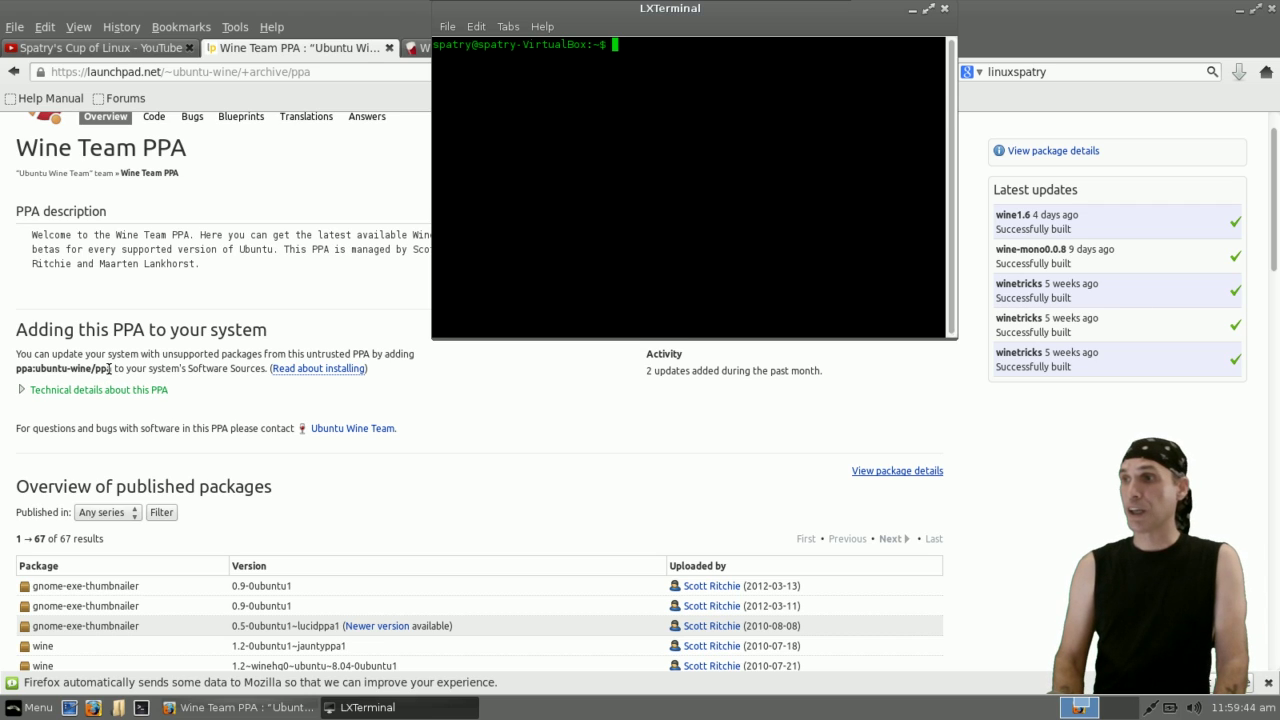
# Copy the repository name ppa:ubuntu-wine/ppa from the Wine Team PPA page.
pyautogui.moveTo(109, 368); pyautogui.dragTo(15, 368)
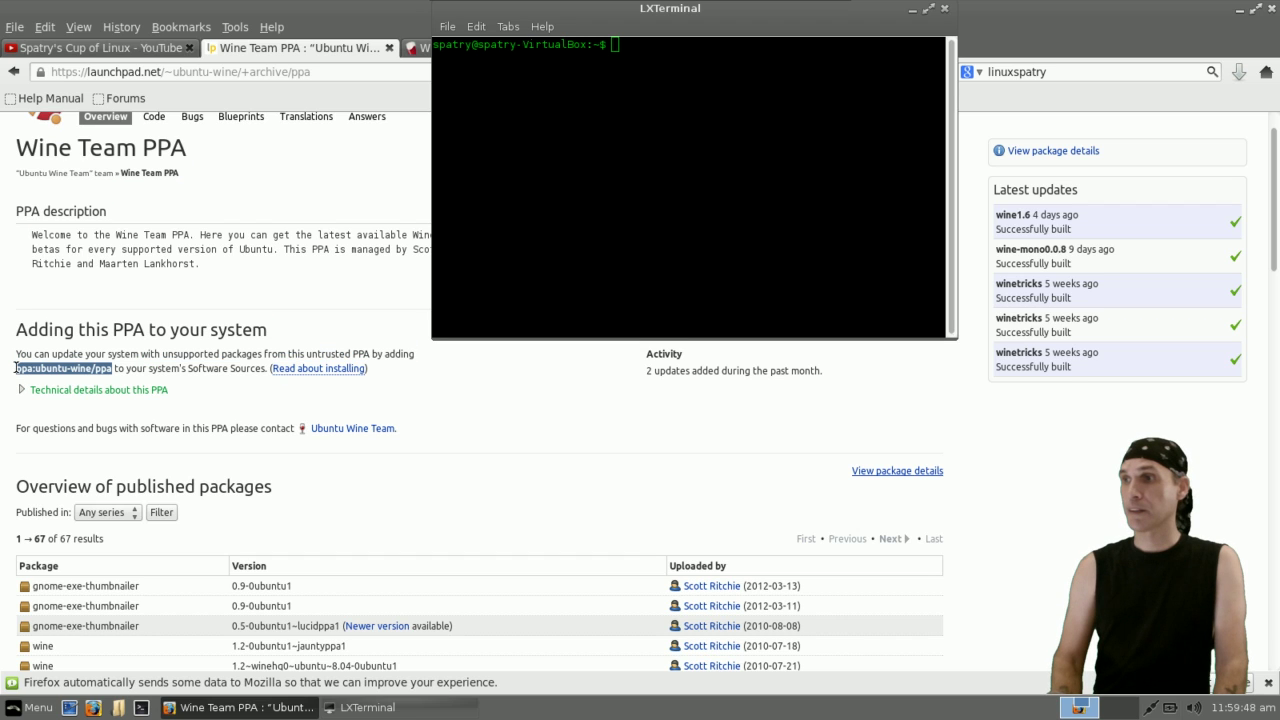
pyautogui.rightClick(16, 369)
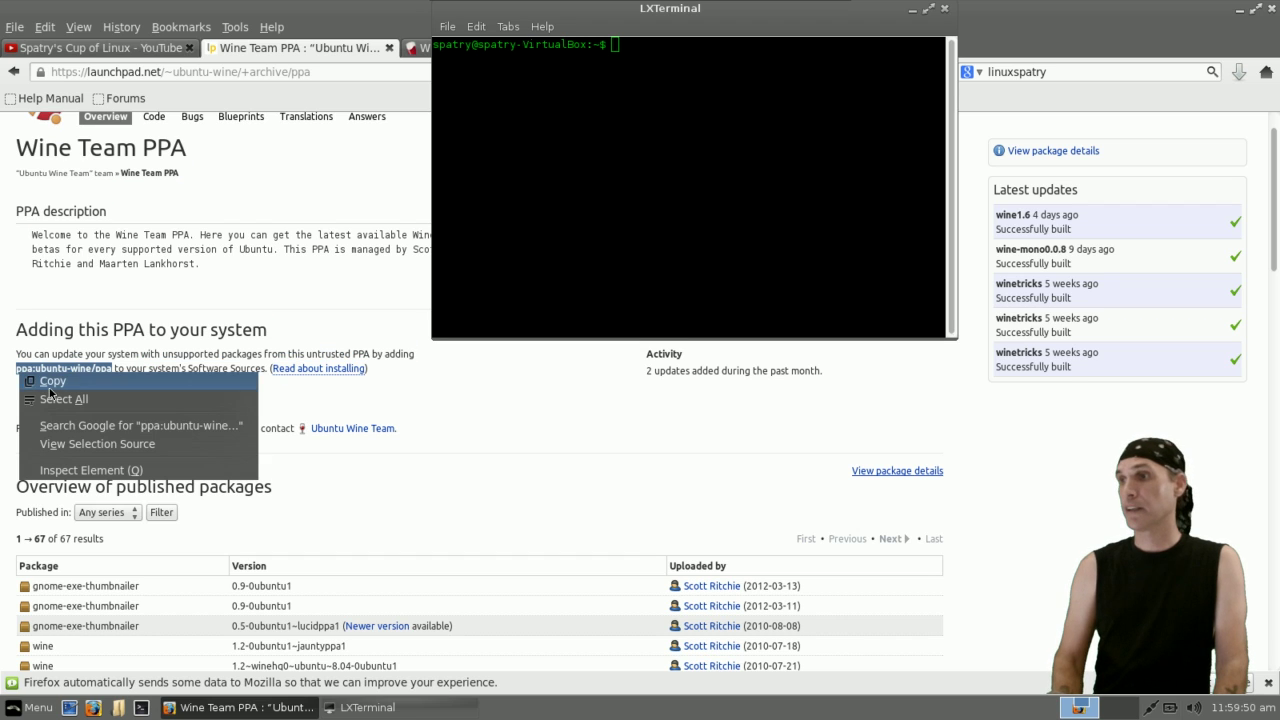
pyautogui.click(50, 381)
# Add the Wine Team repository in the terminal with sudo add-apt-repository ppa:ubuntu-wine/ppa.
pyautogui.click(691, 114)
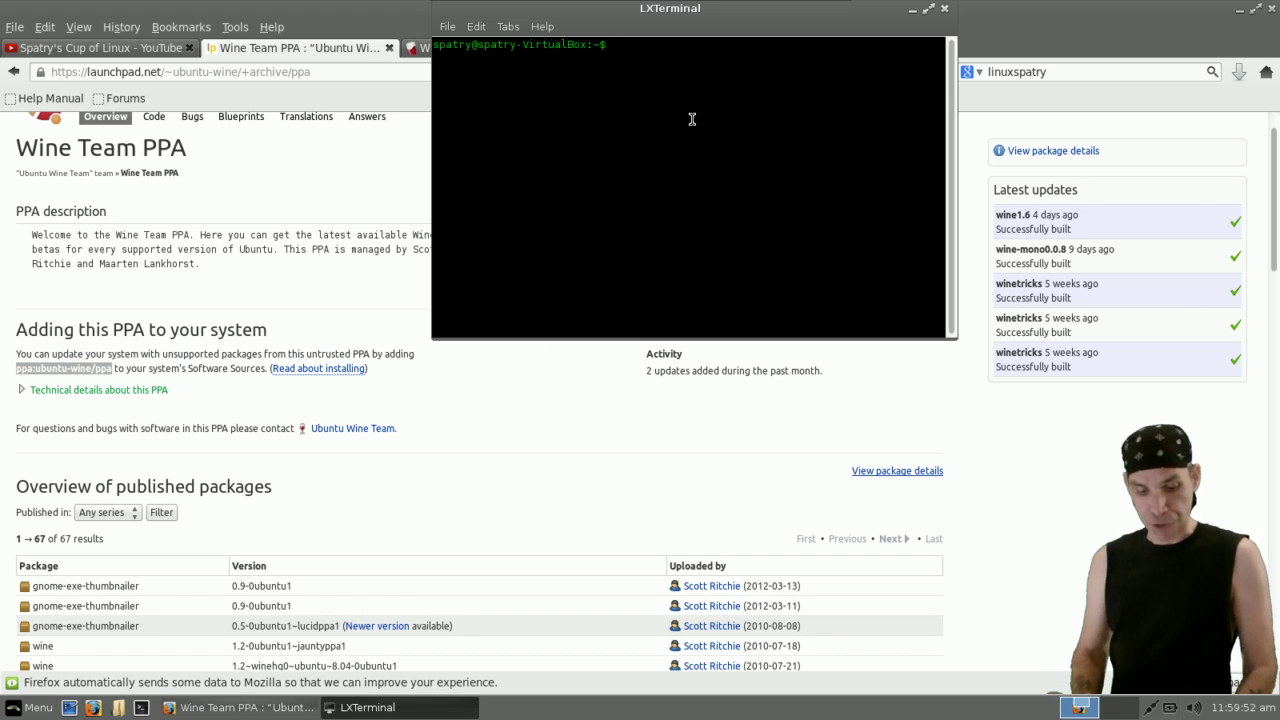
pyautogui.write('sudo a')
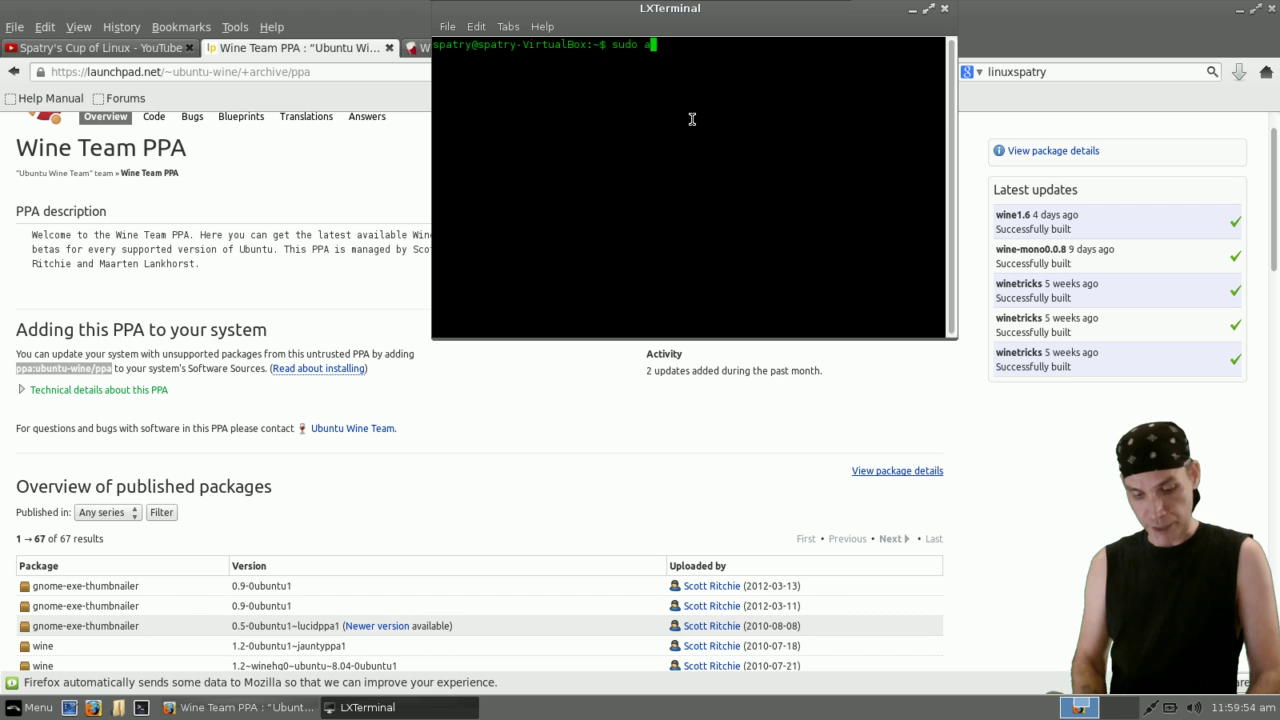
pyautogui.write('dd-apt')
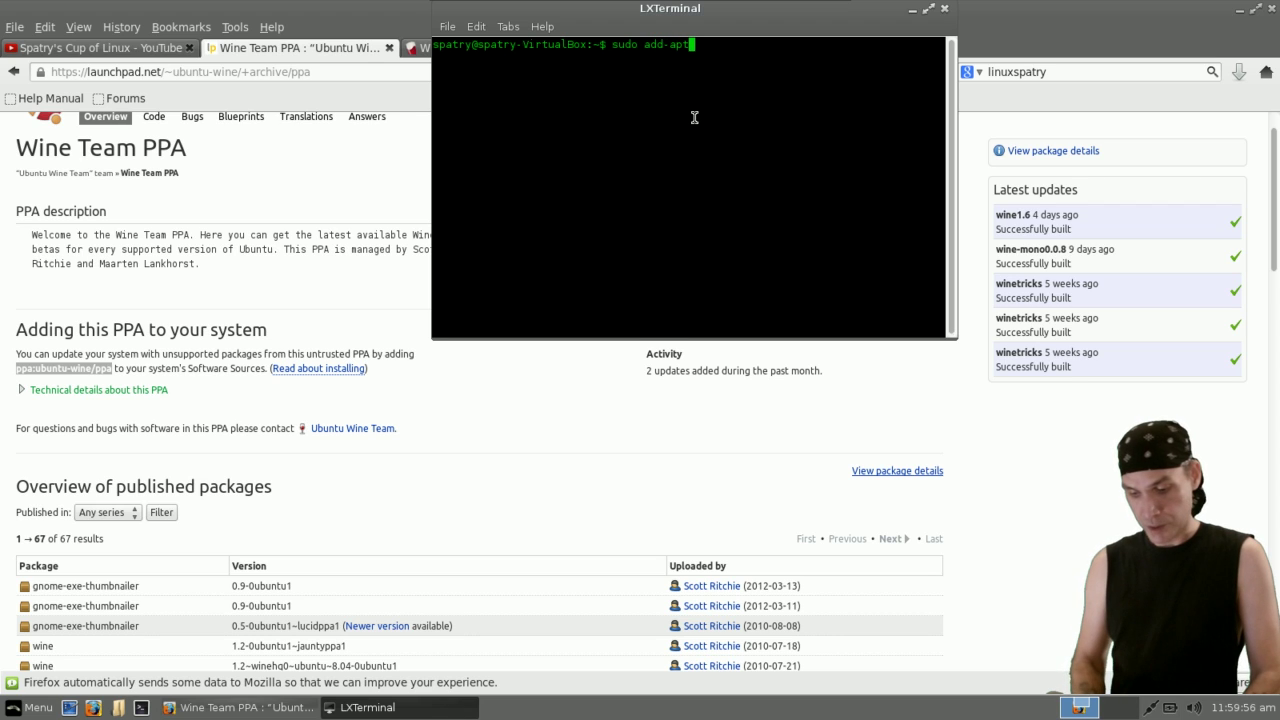
pyautogui.write('-repos')
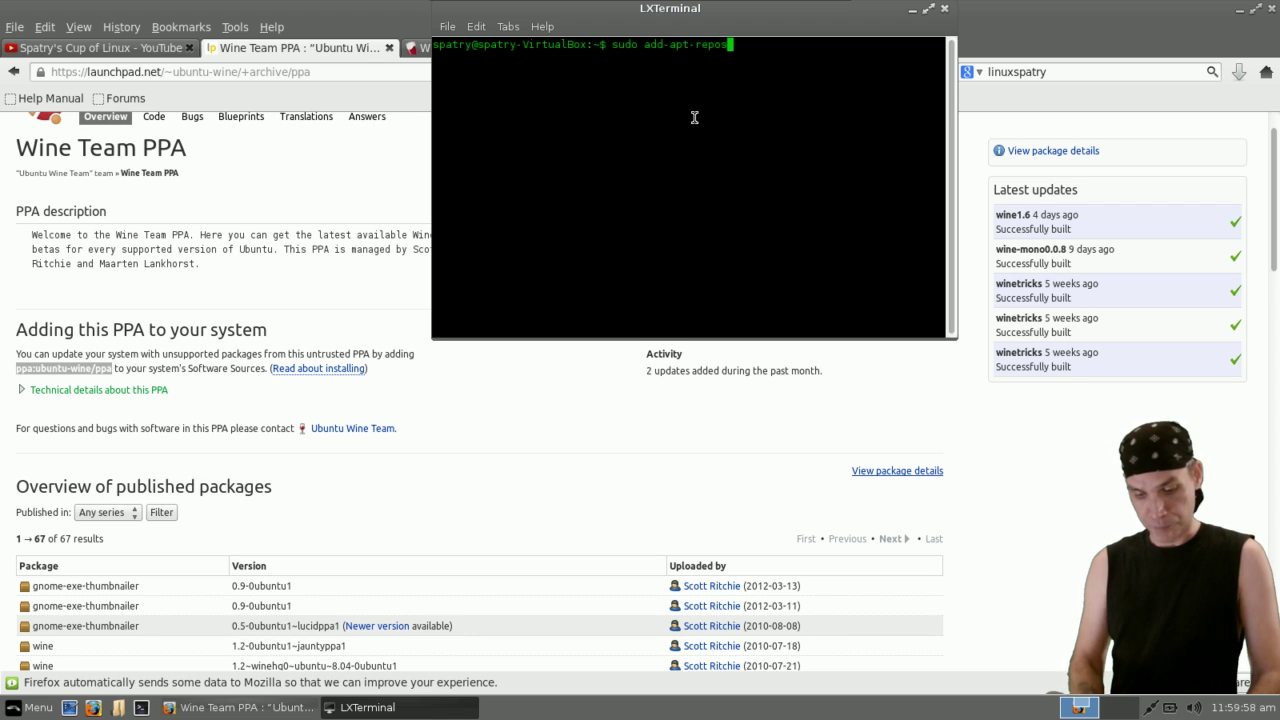
pyautogui.write('itory')
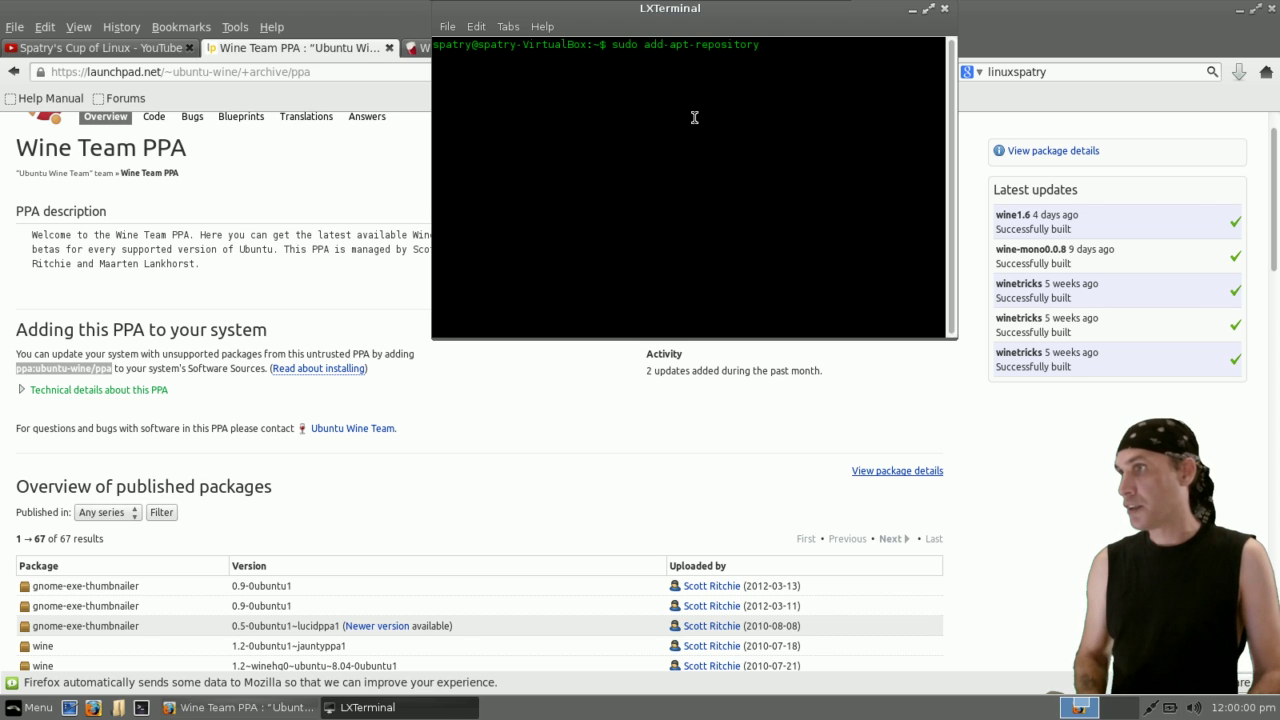
pyautogui.middleClick(694, 117)
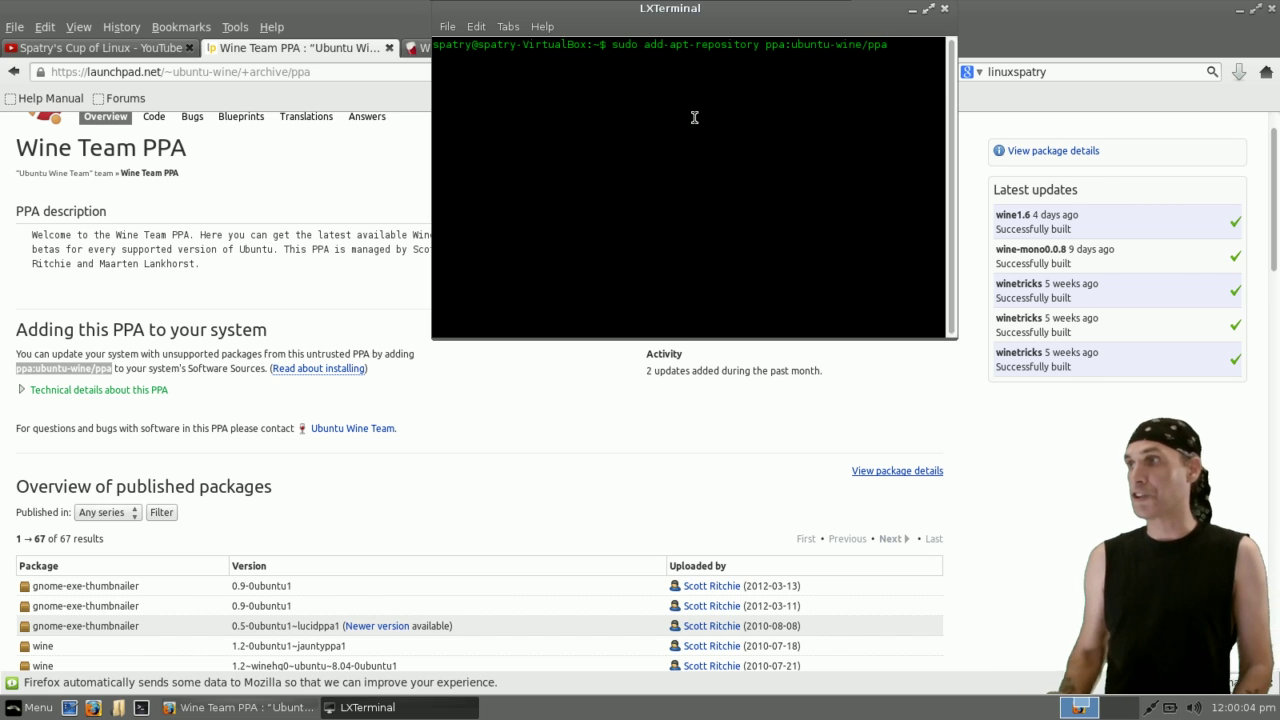
pyautogui.press('Return')
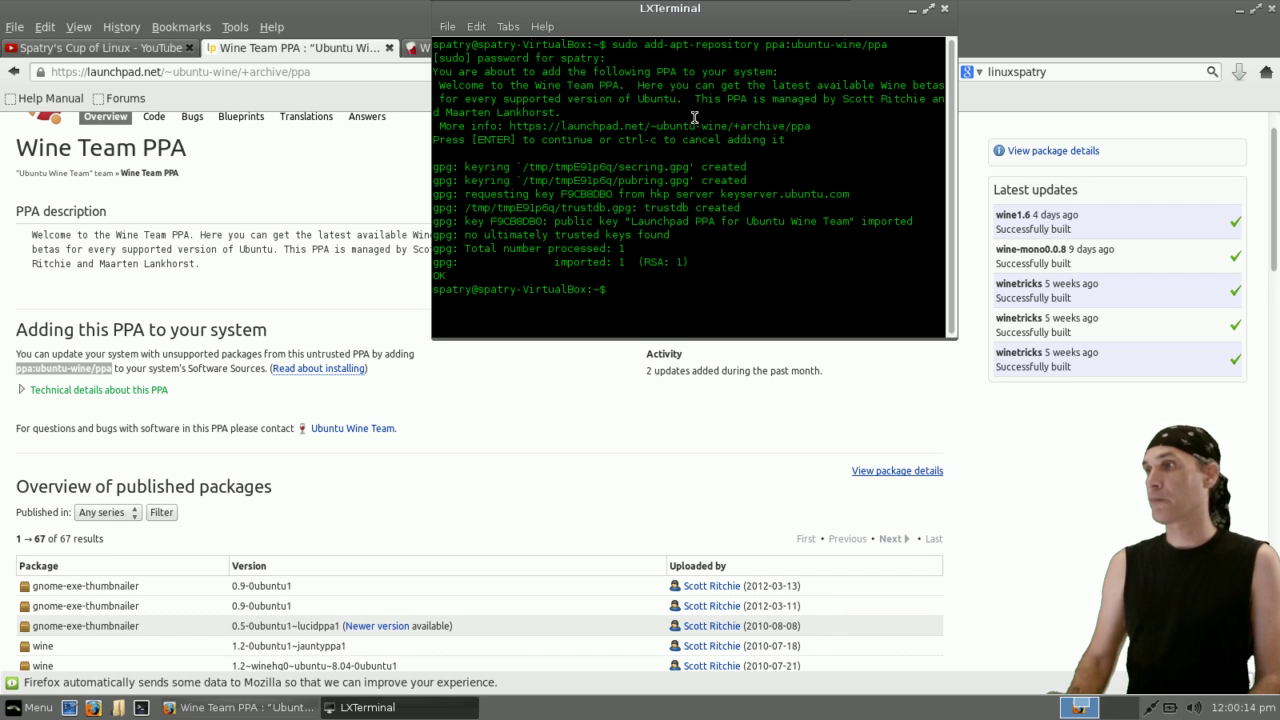
# Refresh the package lists by running sudo apt-get update.
pyautogui.write('su')
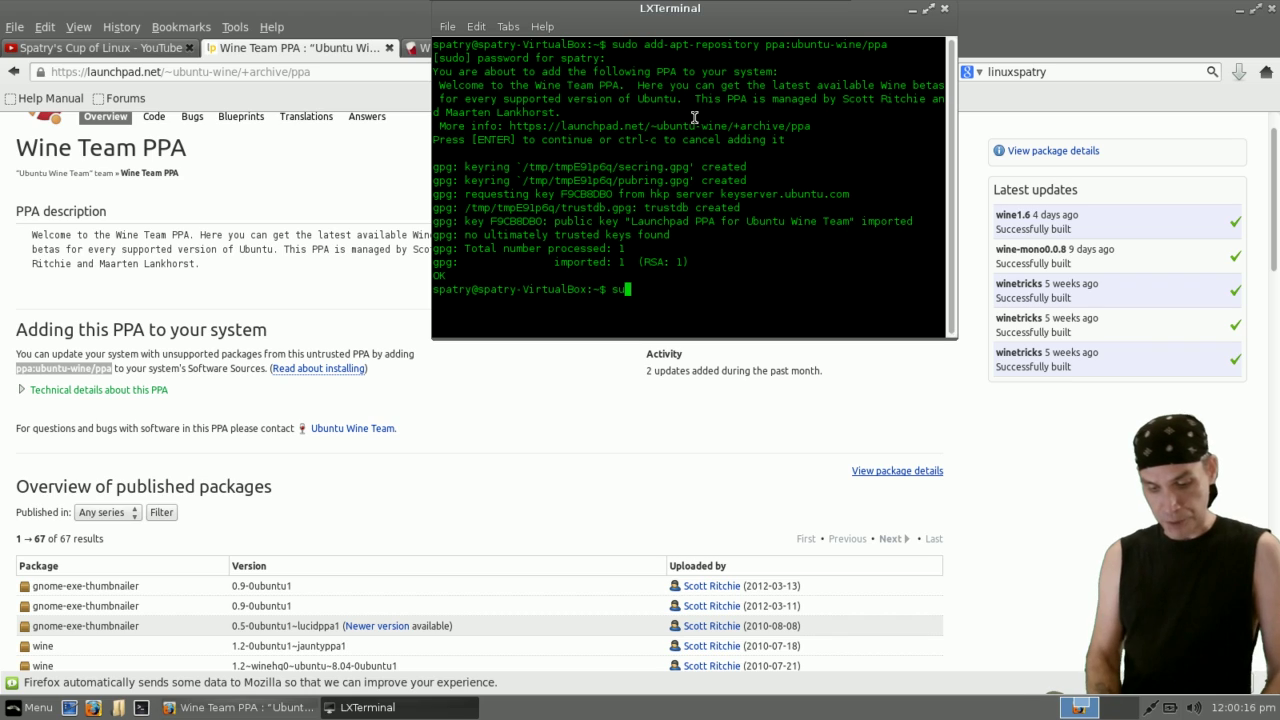
pyautogui.write('do apt')
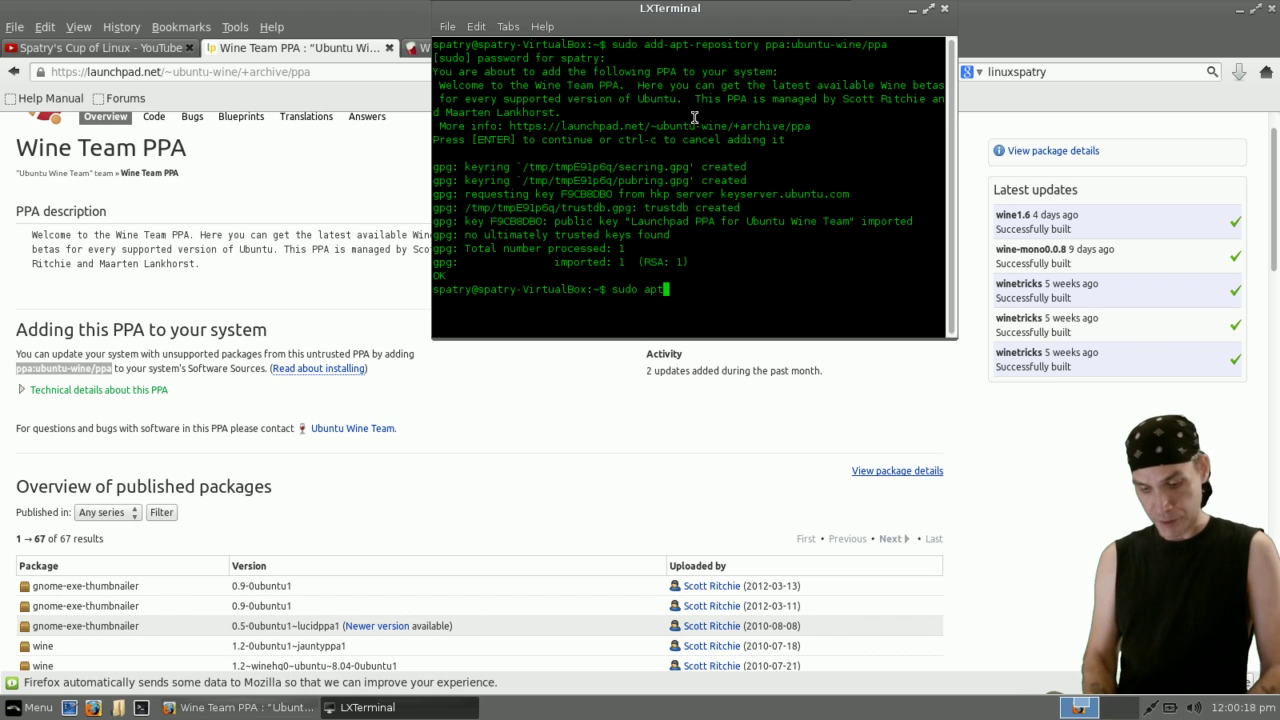
pyautogui.write('-get update')
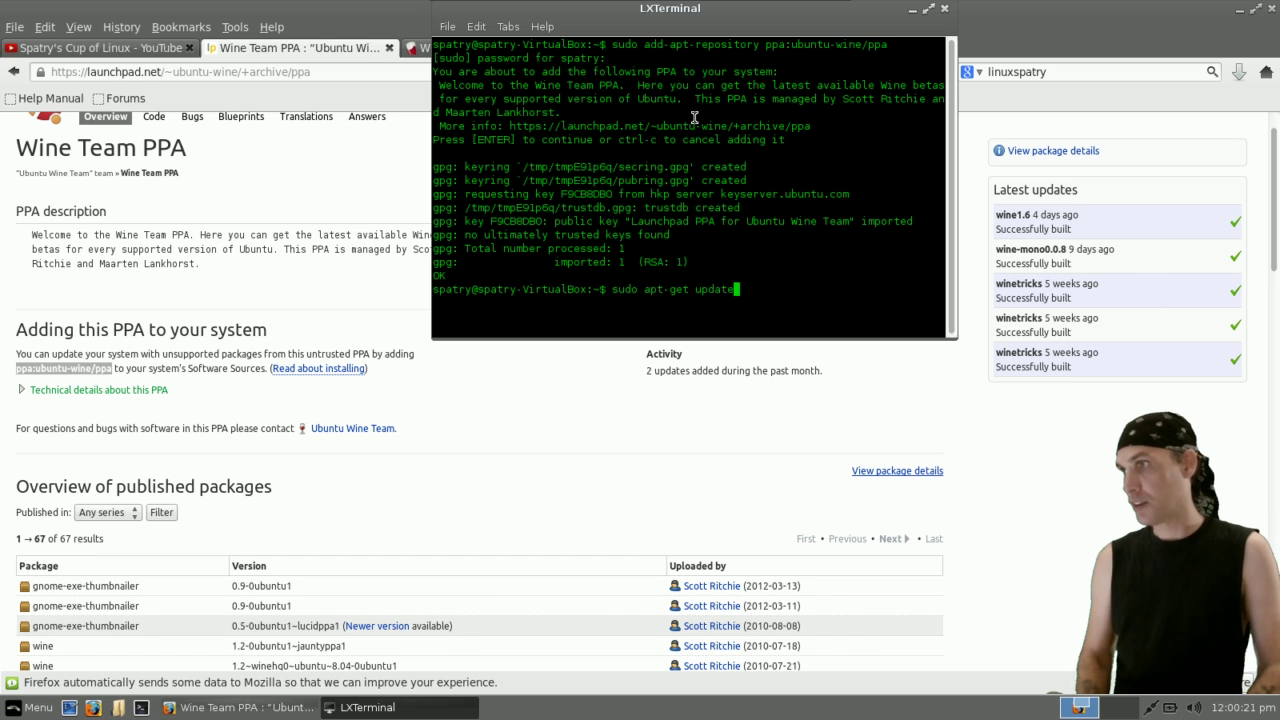
pyautogui.press('Return')
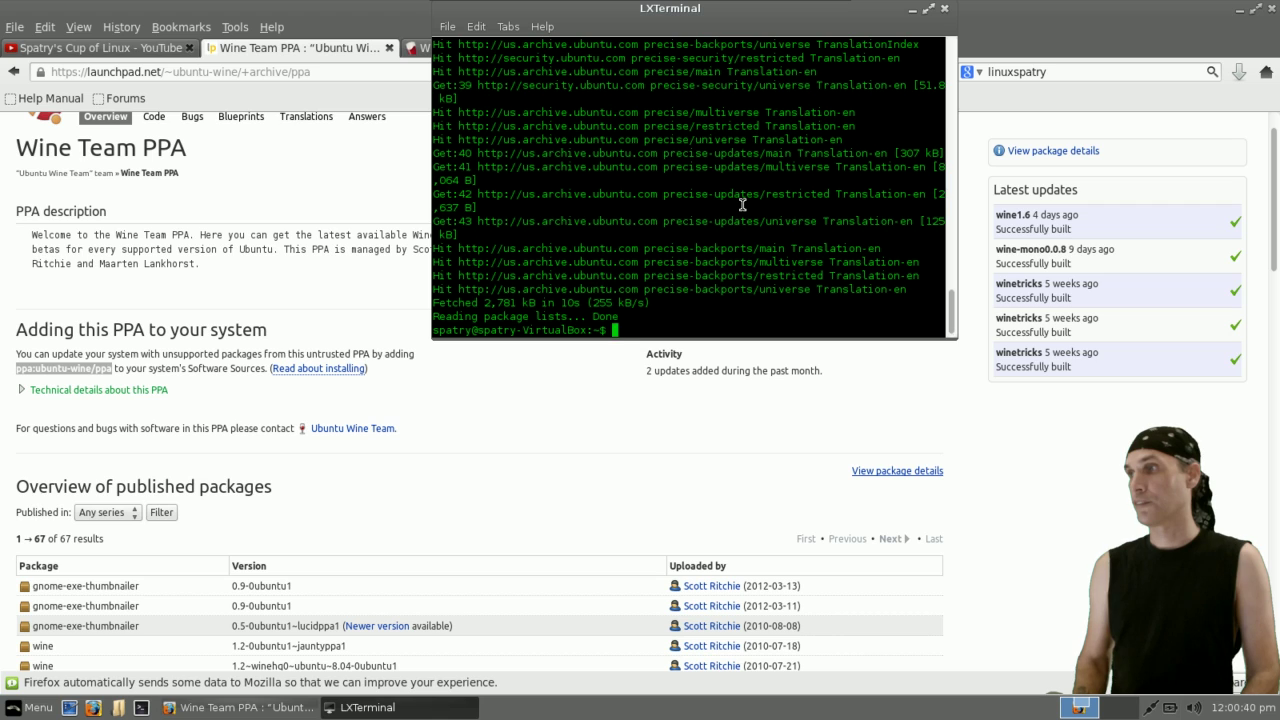
# Install Wine by running sudo apt-get install wine and accept the installation of its packages.
pyautogui.write('s')
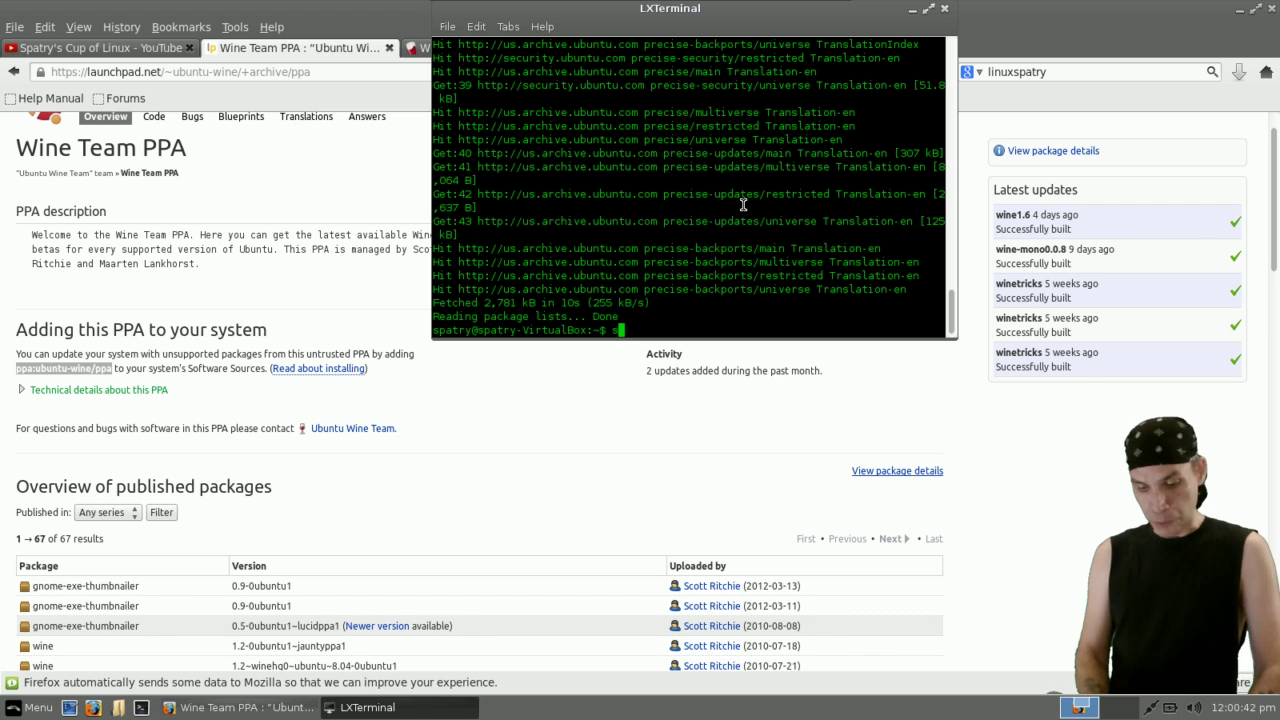
pyautogui.write('udo apt')
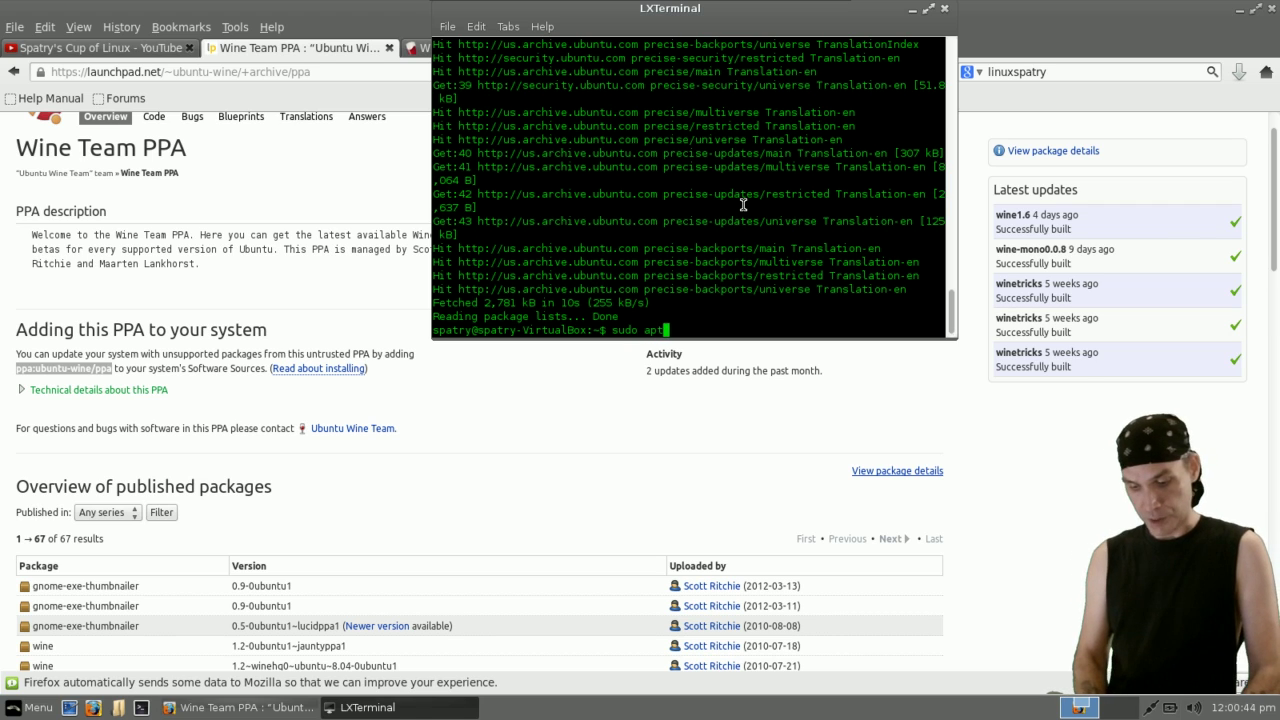
pyautogui.write('-get ins')
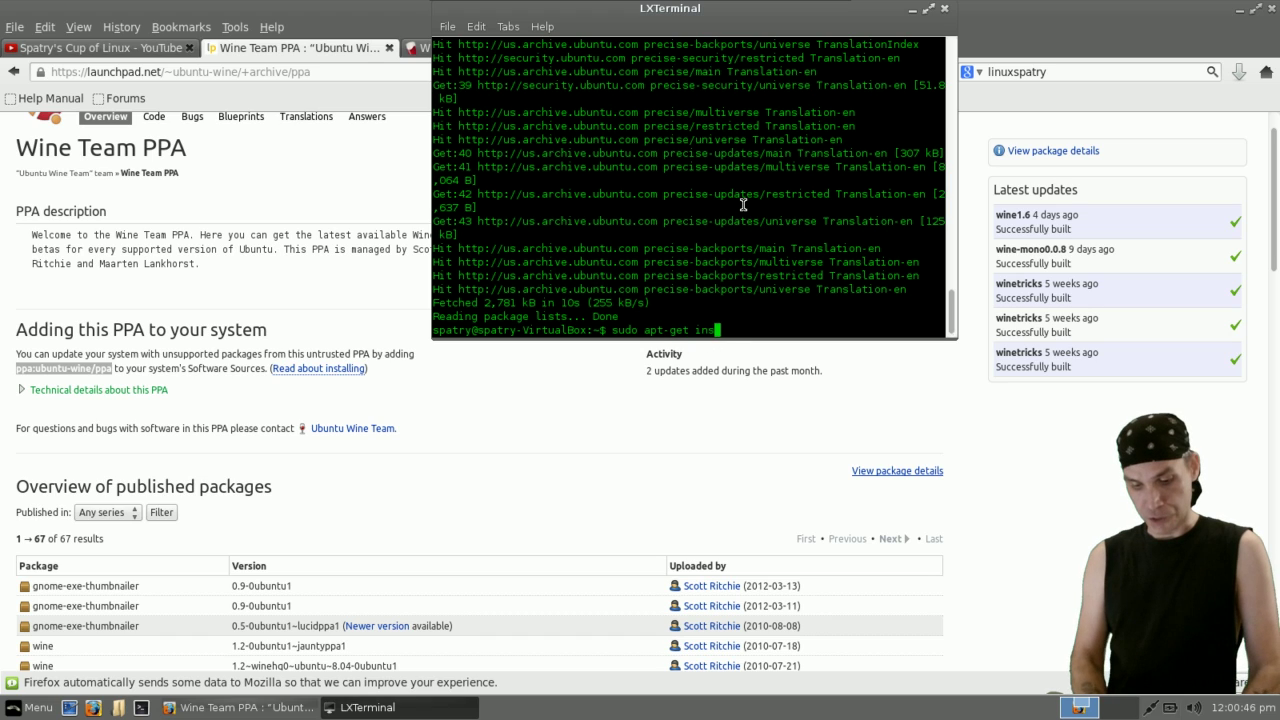
pyautogui.write('tall wine')
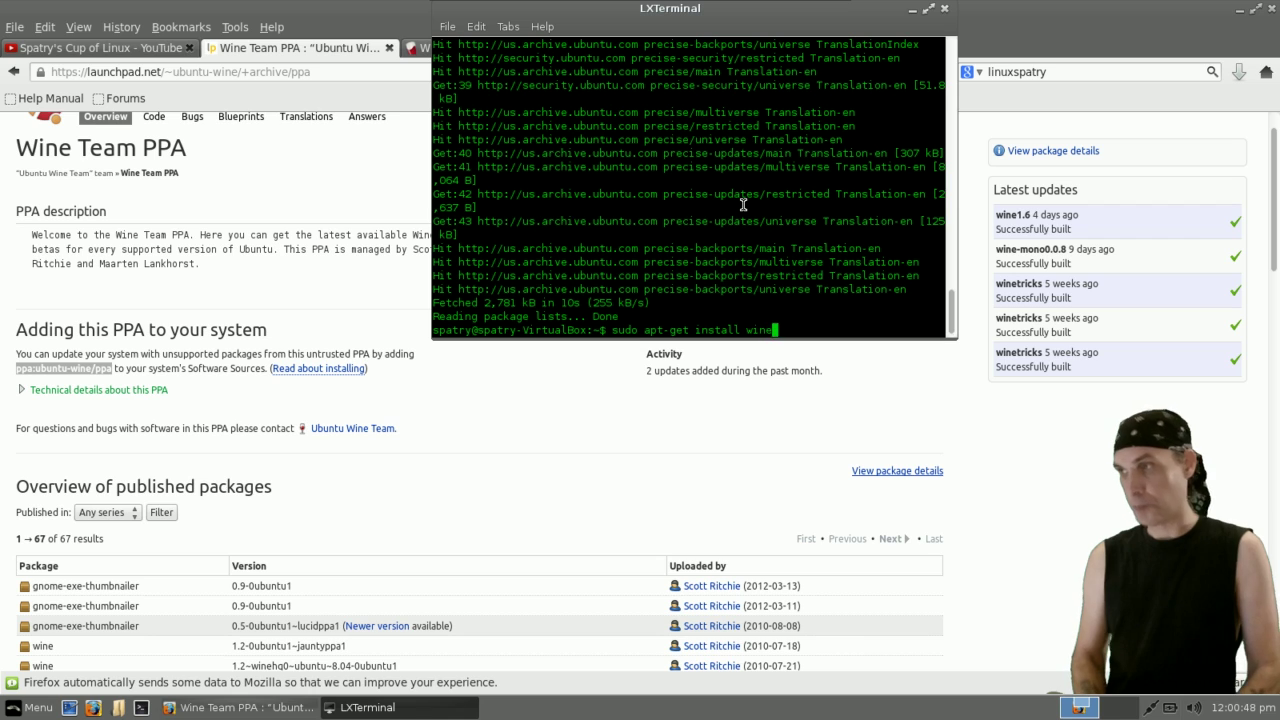
pyautogui.press('Return')
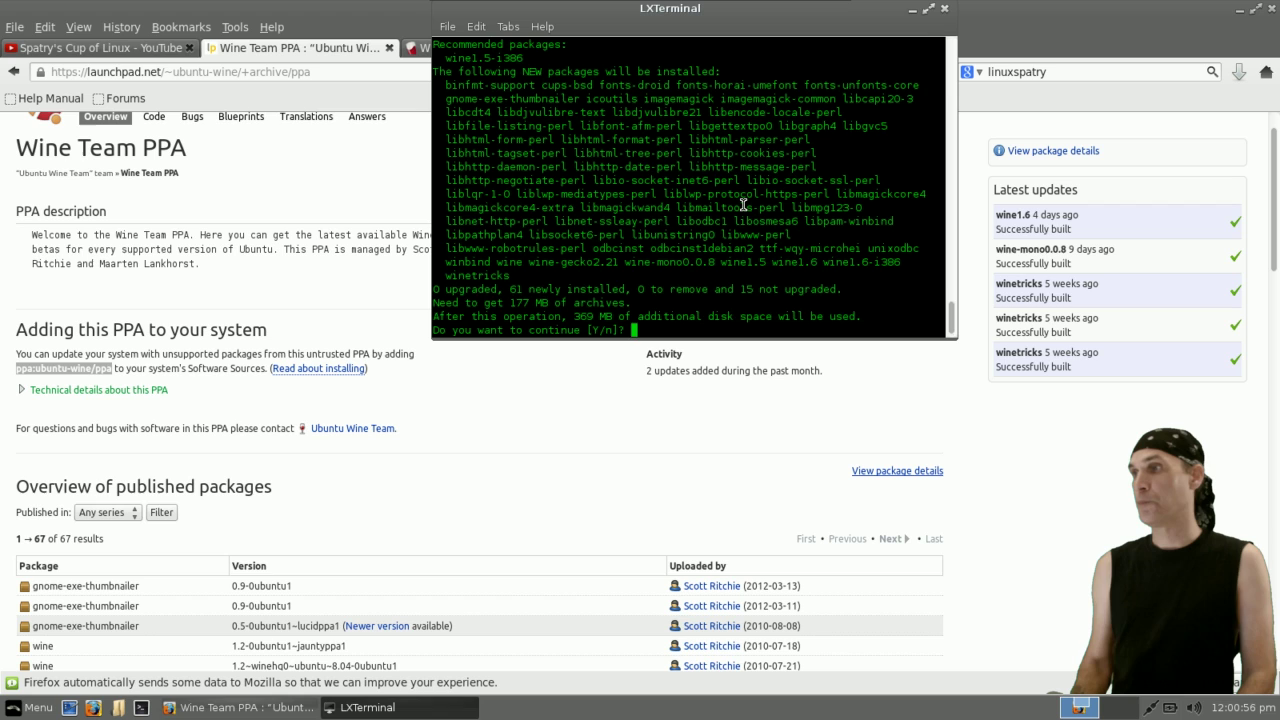
pyautogui.press('Return')
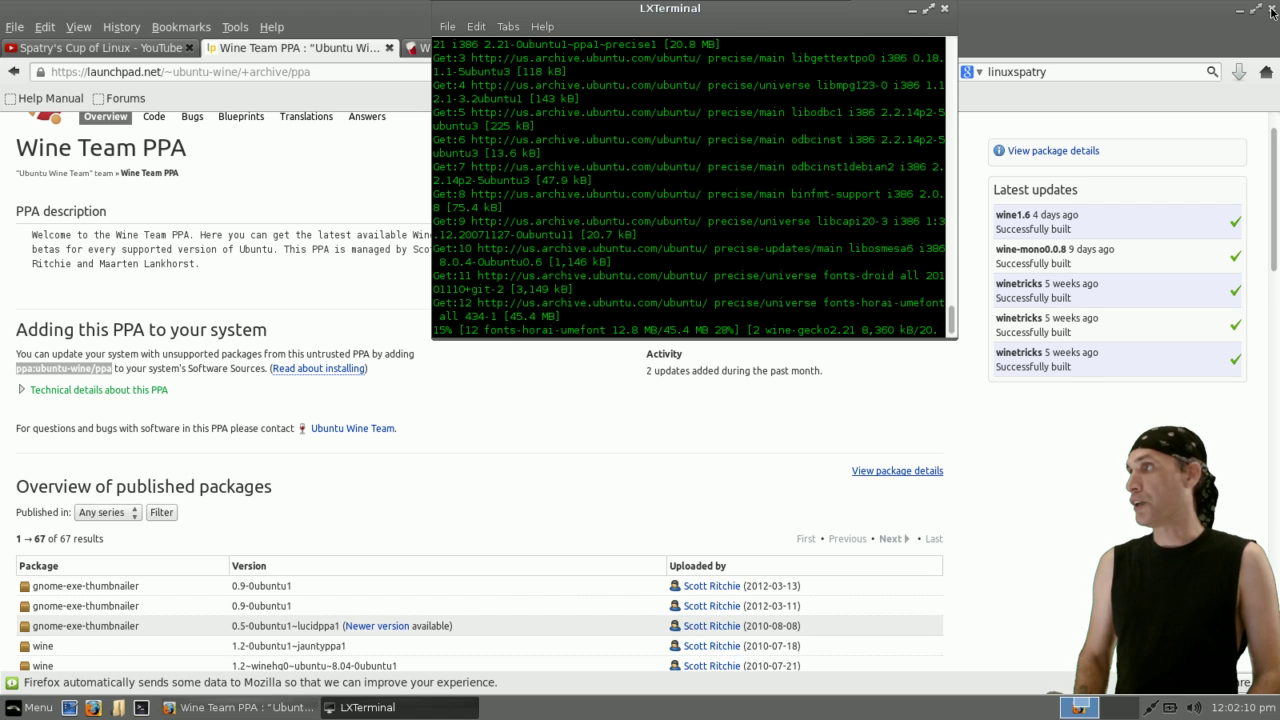
# Close the browser with all its tabs and move the terminal window to the upper-left corner of the desktop.
pyautogui.click(1272, 12)
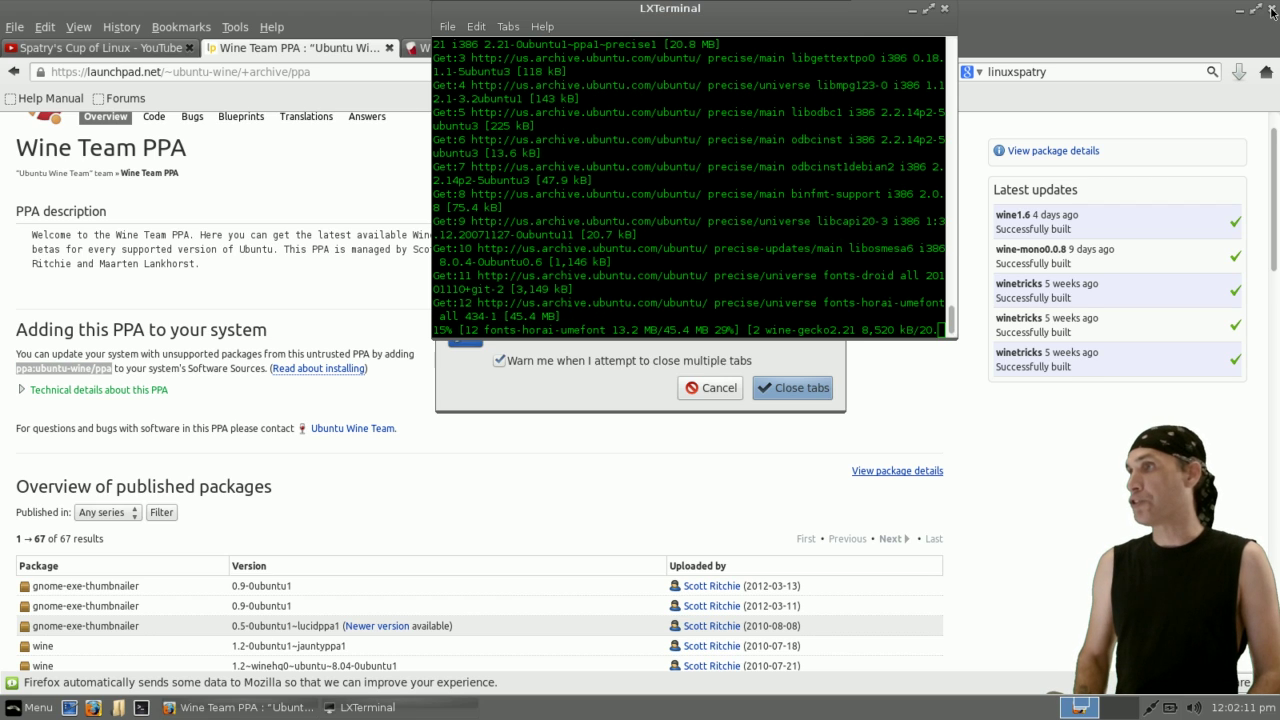
pyautogui.click(775, 390)
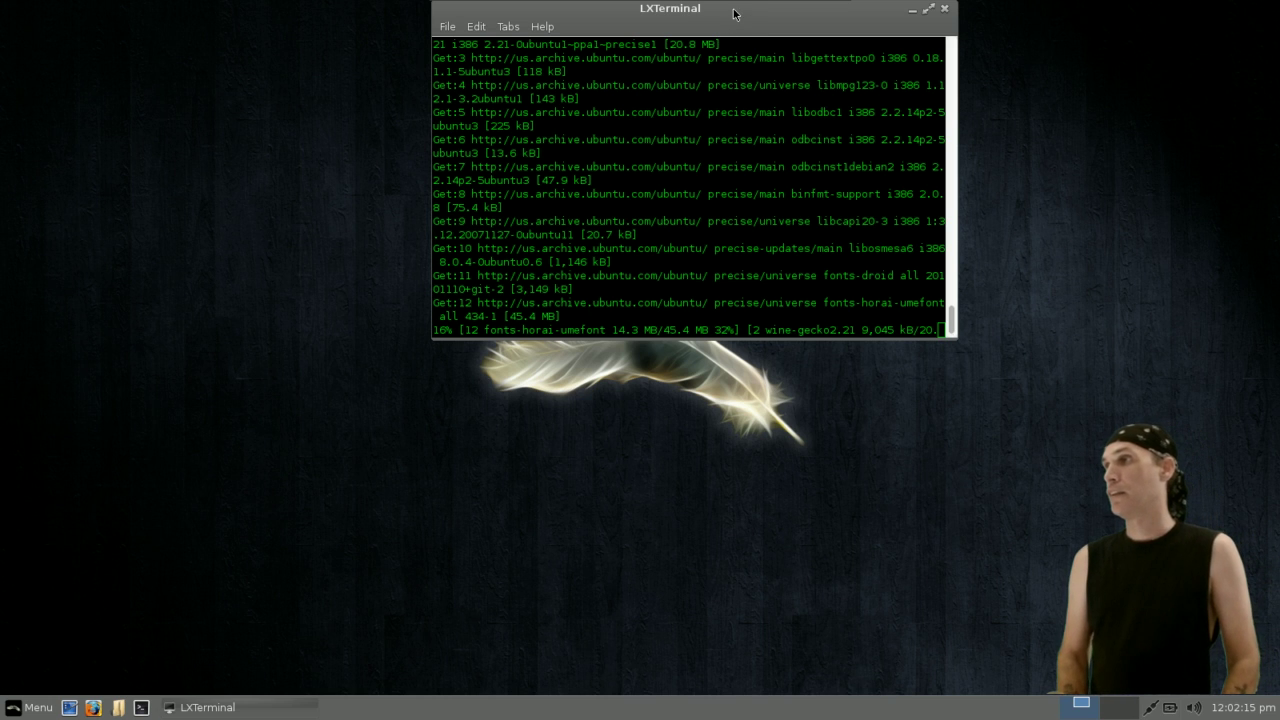
pyautogui.moveTo(745, 8)
pyautogui.moveTo(896, 8); pyautogui.dragTo(465, 3)
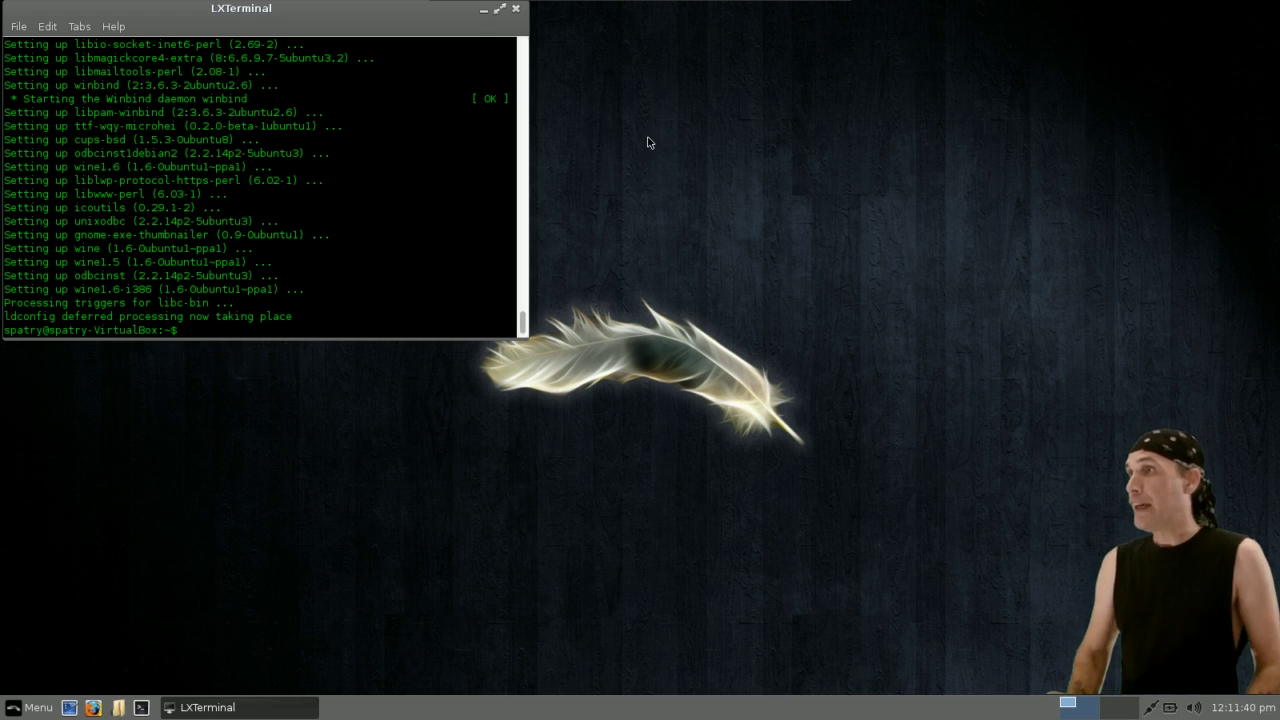
# Close the terminal after the installation and examine the Wine entries among the installed applications, including its Programs group.
pyautogui.click(516, 8)
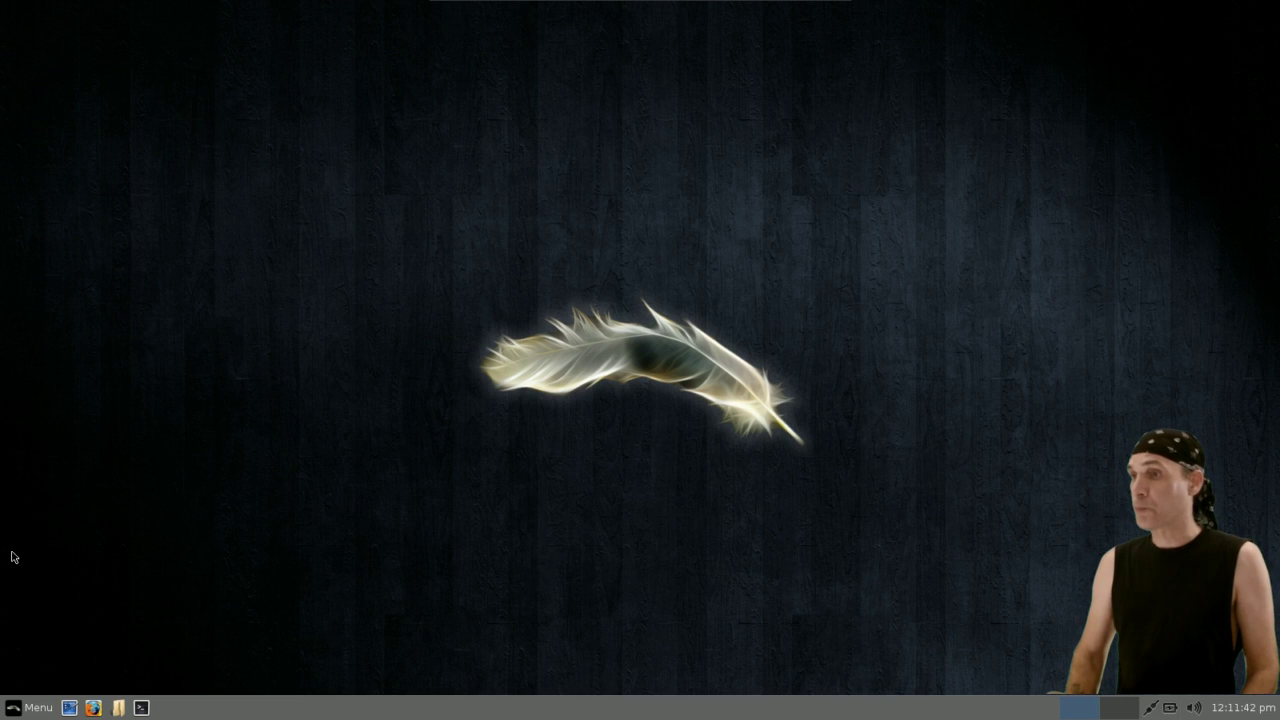
pyautogui.click(34, 708)
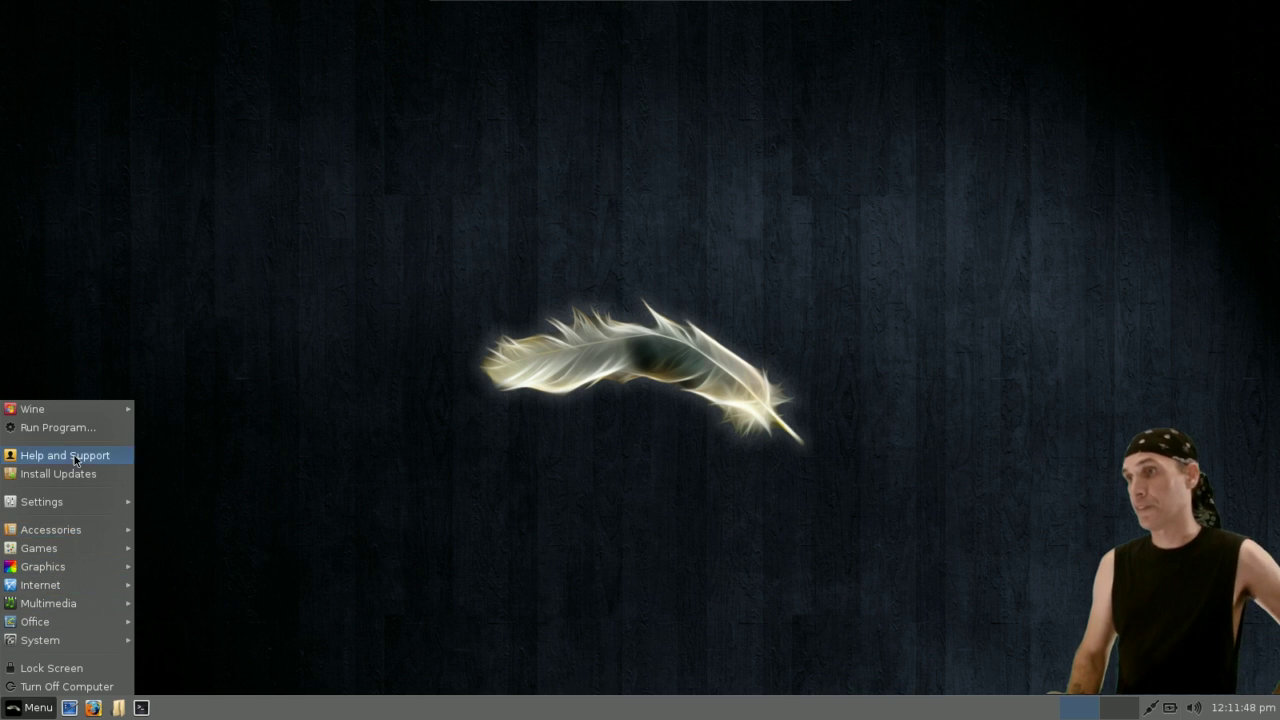
pyautogui.moveTo(91, 409)
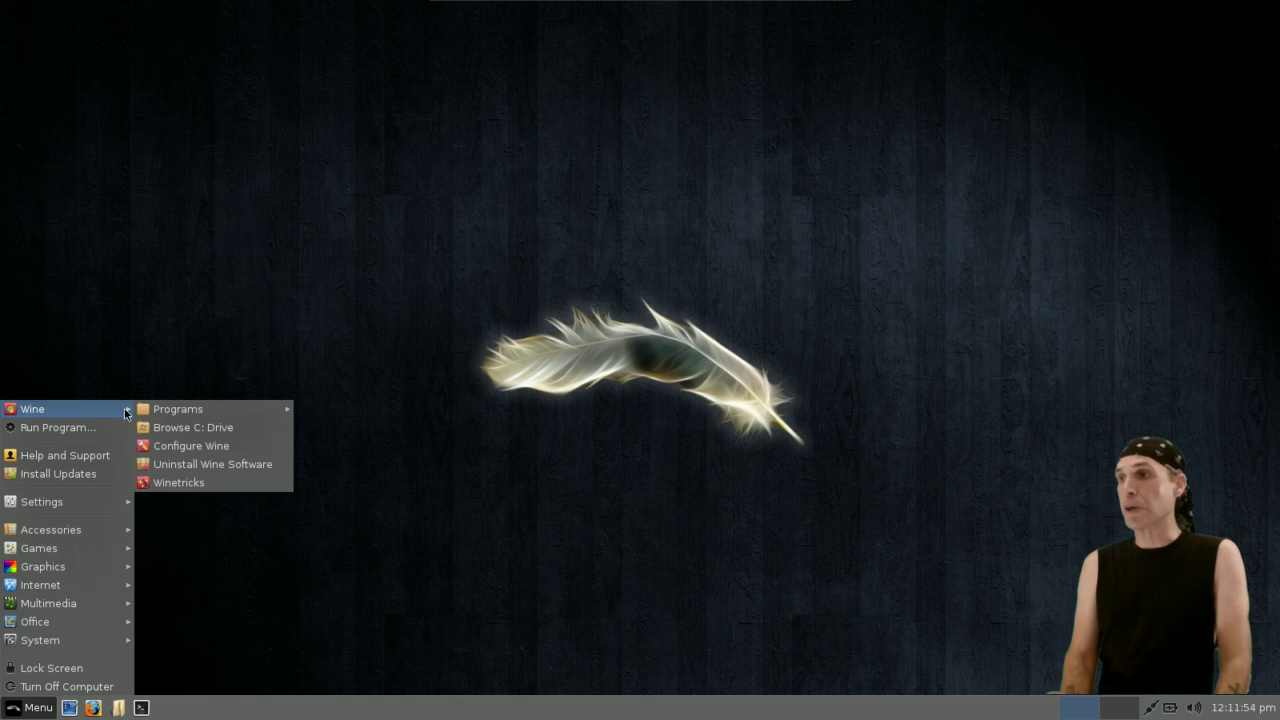
pyautogui.moveTo(214, 403)
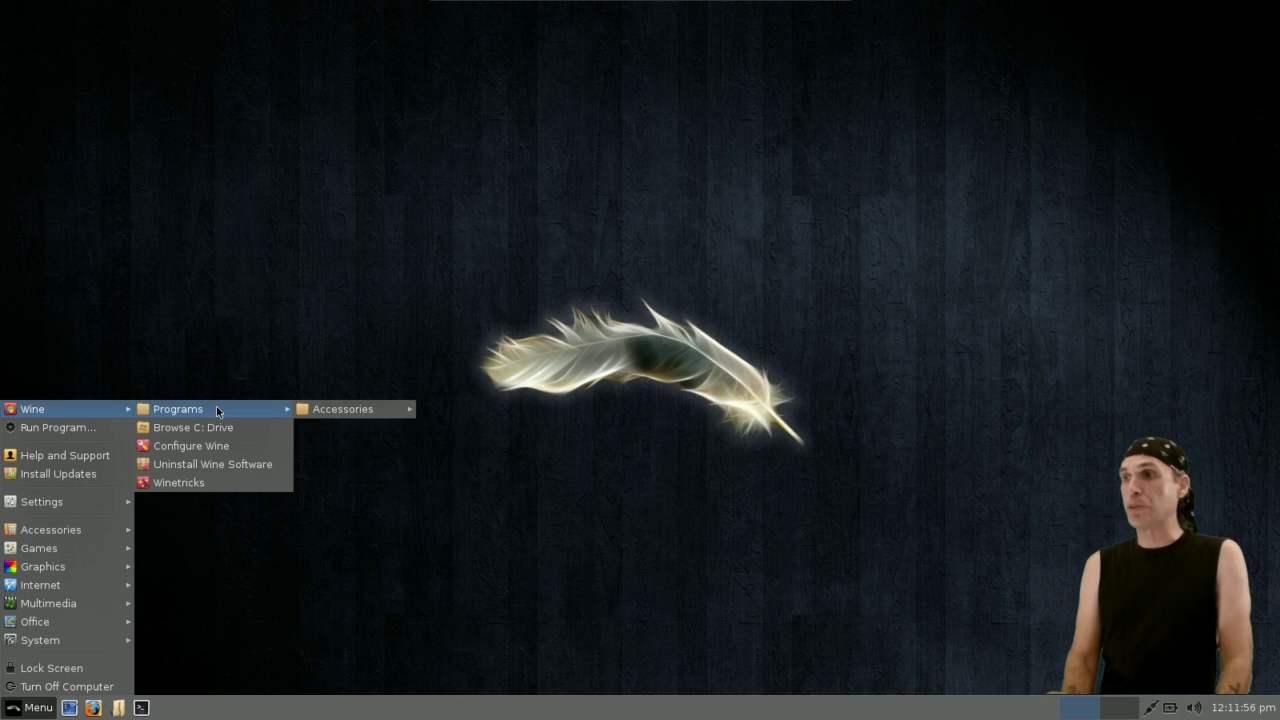
pyautogui.moveTo(343, 412)
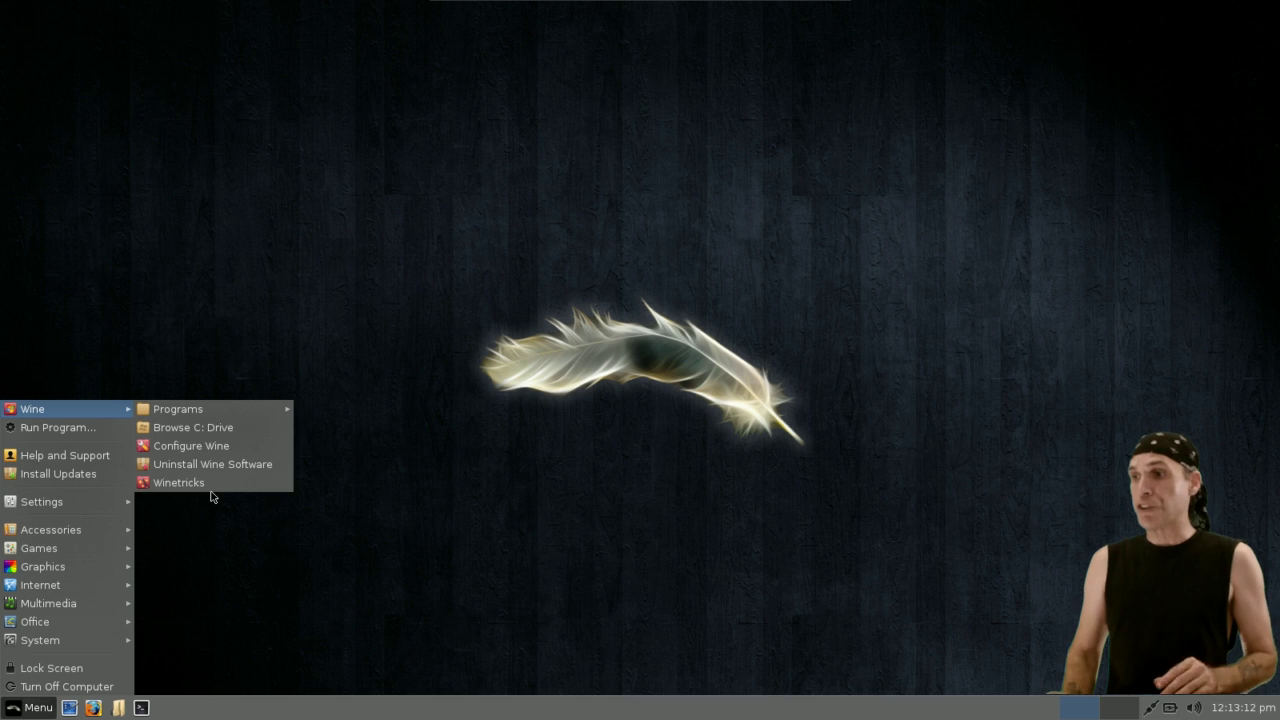
# Switch to Firefox and open winehq.org to check the latest Wine releases.
pyautogui.click(93, 711)
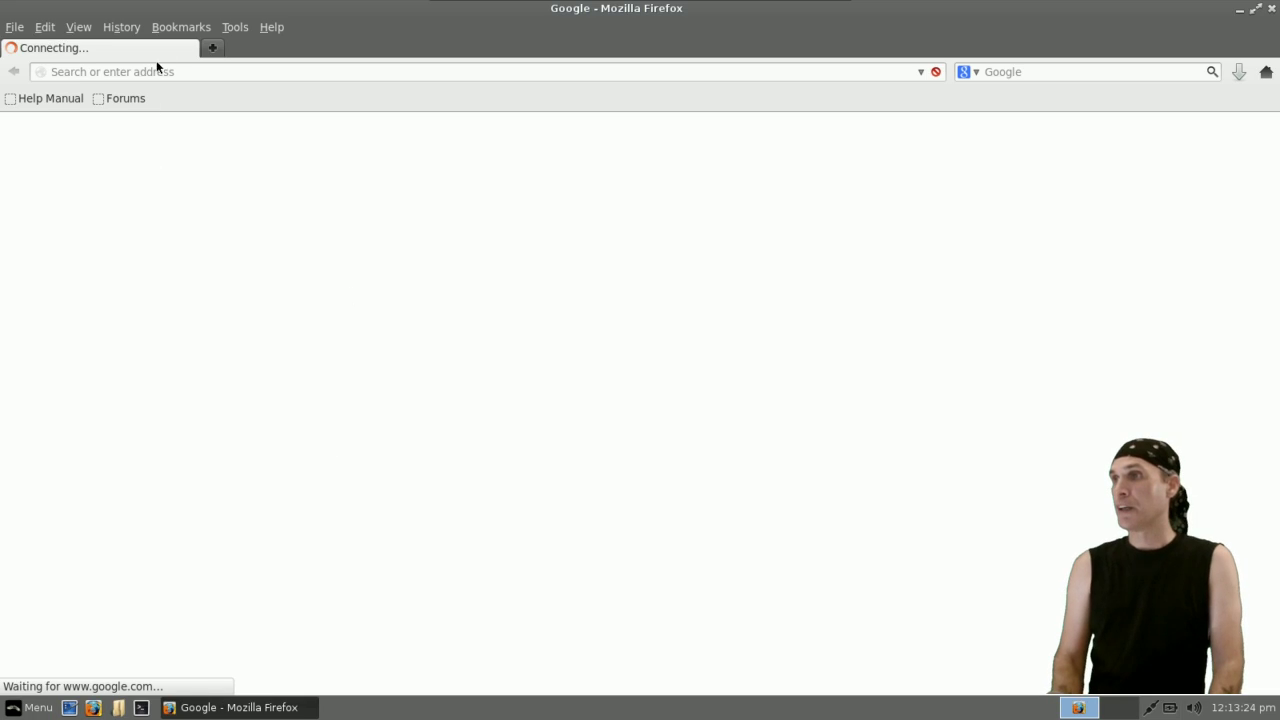
pyautogui.doubleClick(164, 72)
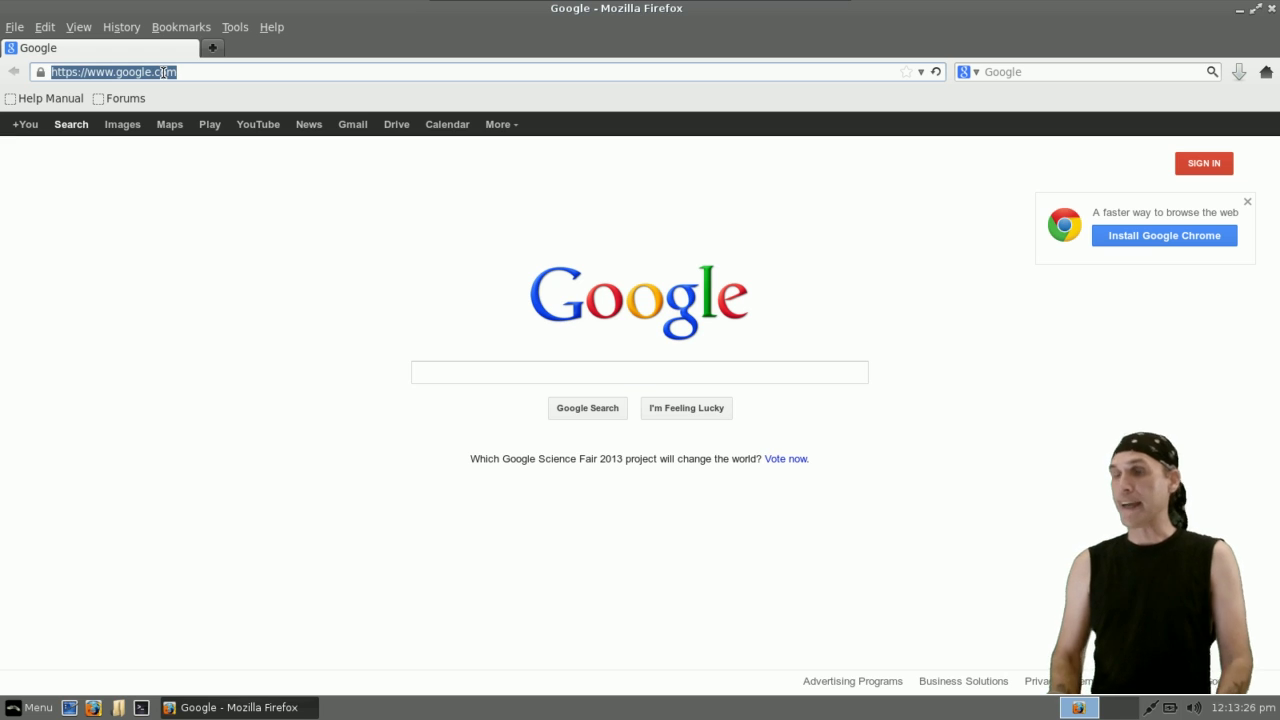
pyautogui.write('winehq')
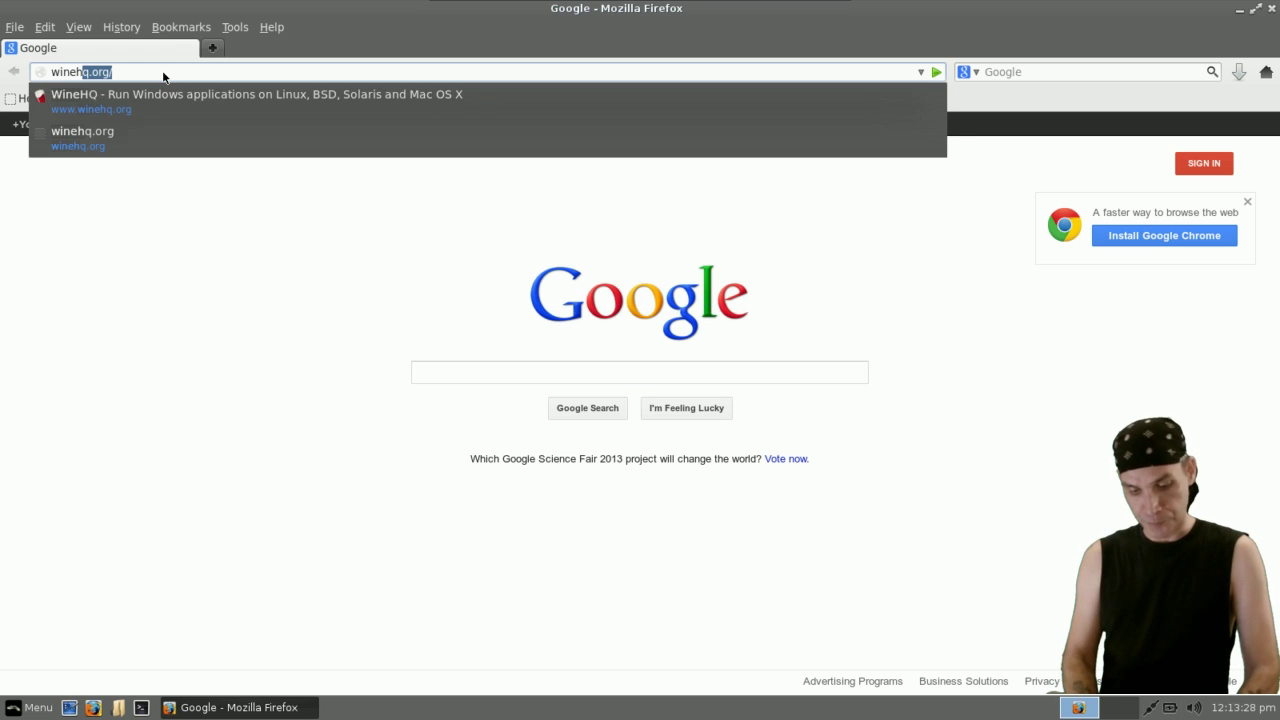
pyautogui.write('.c')
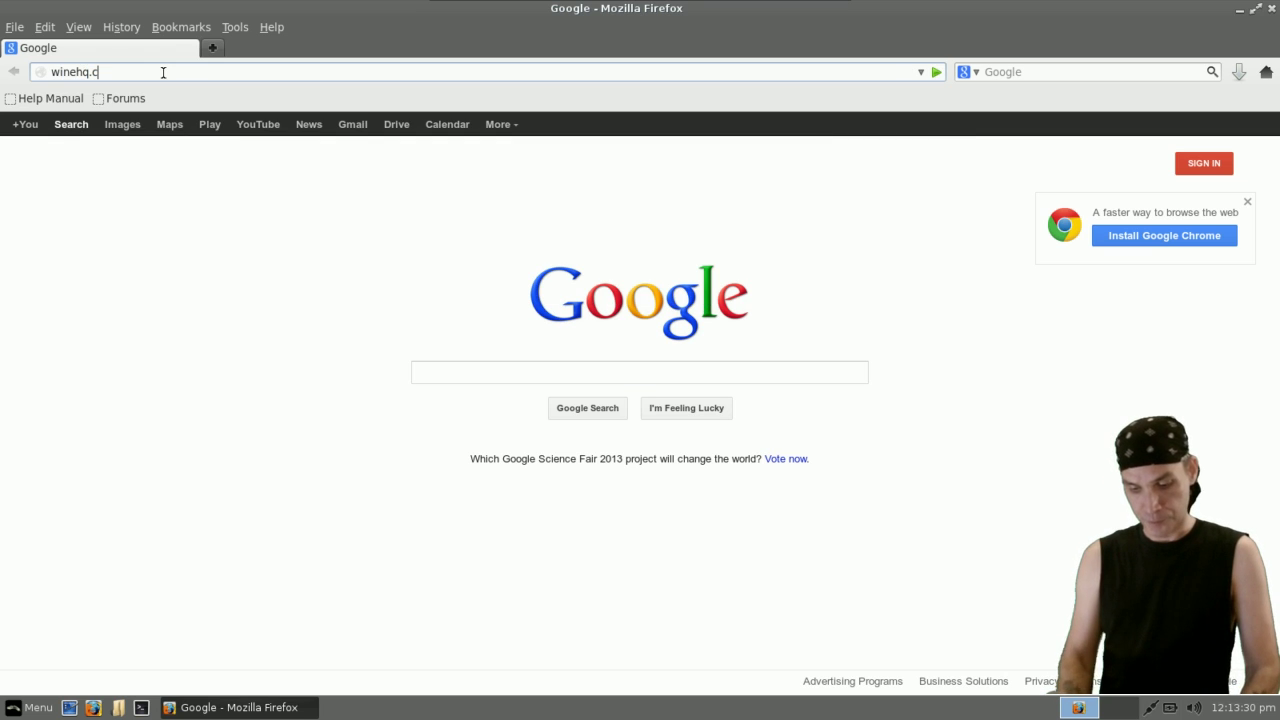
pyautogui.press('BackSpace')
pyautogui.write('org/')
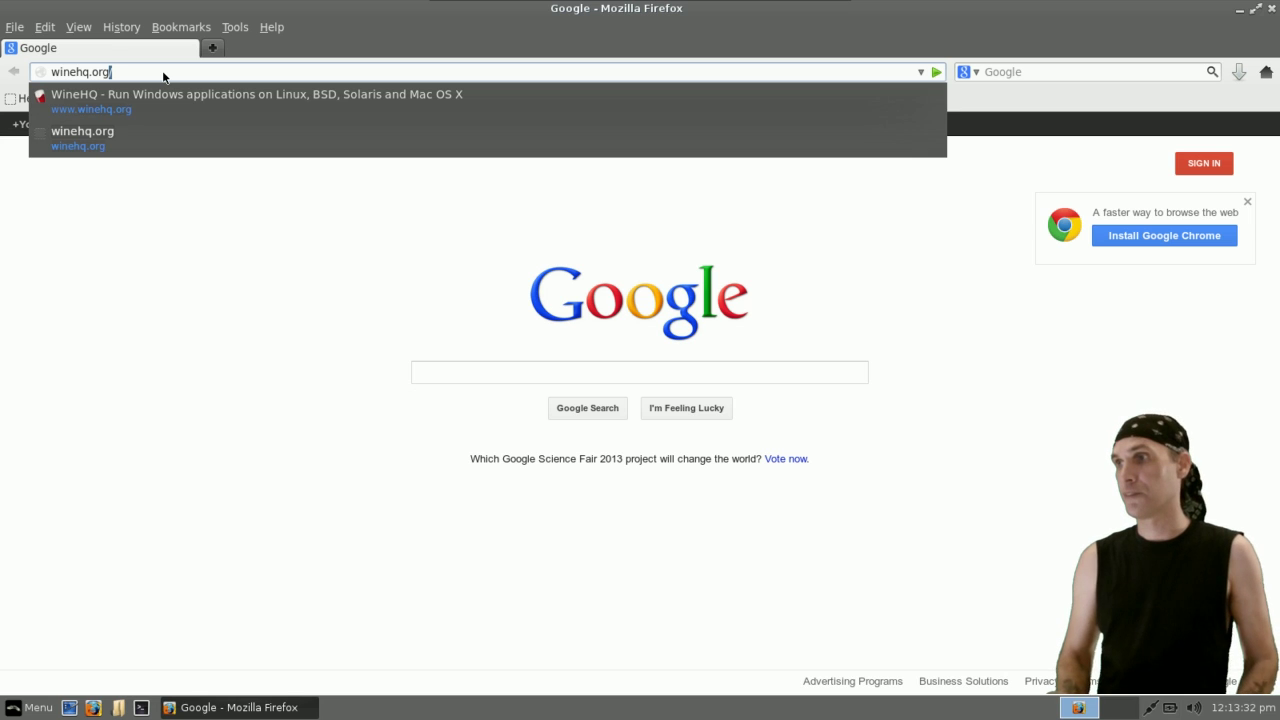
pyautogui.press('Return')
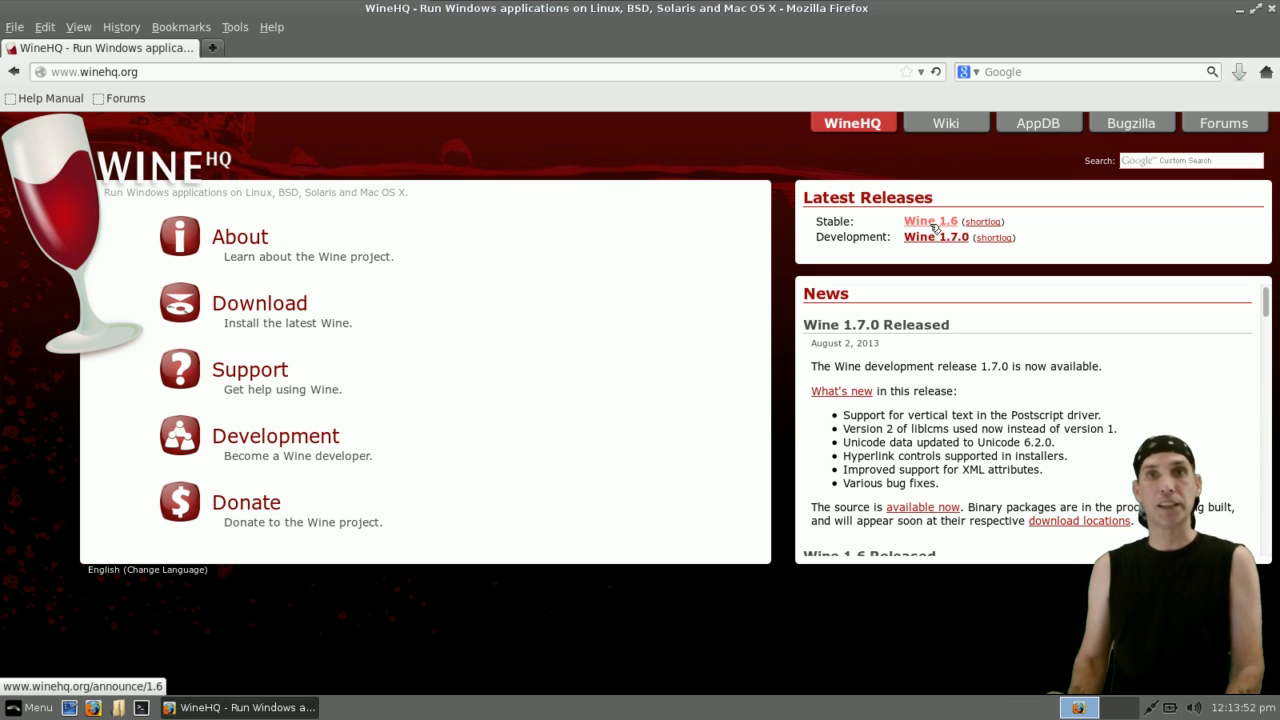
# Open a new terminal and check the installed Wine version with wine --version.
pyautogui.click(141, 708)
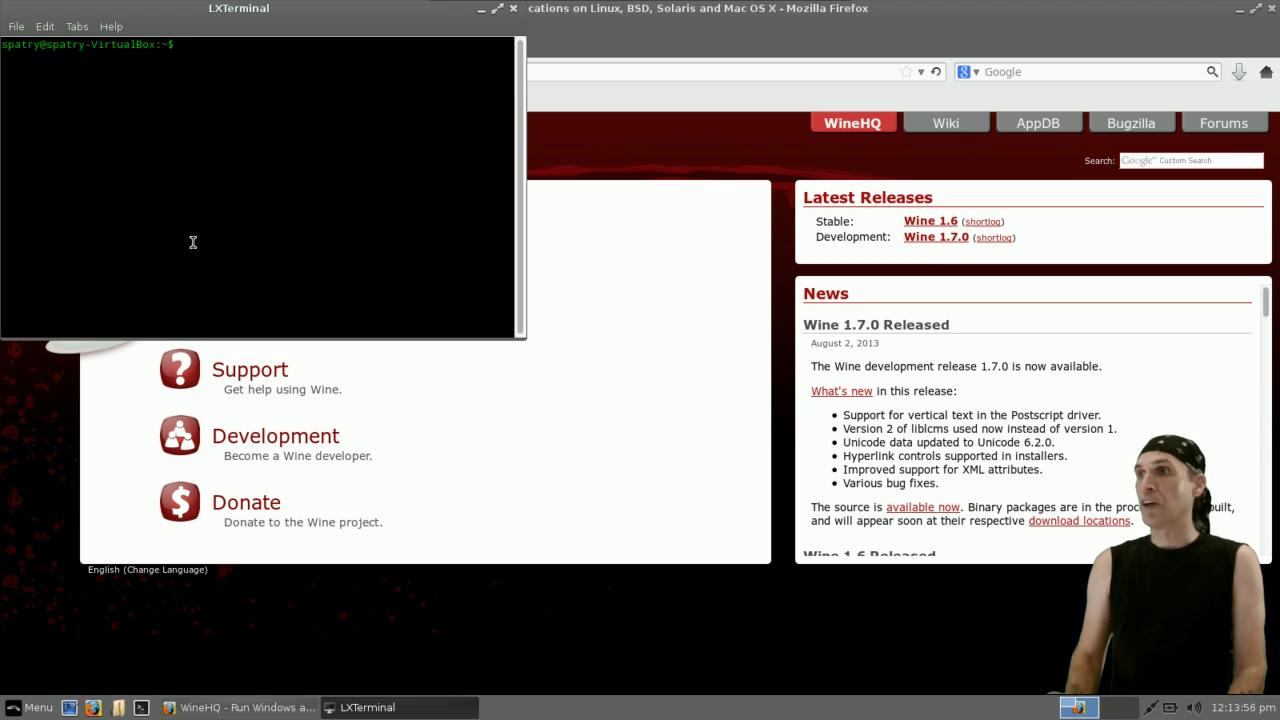
pyautogui.write('wine')
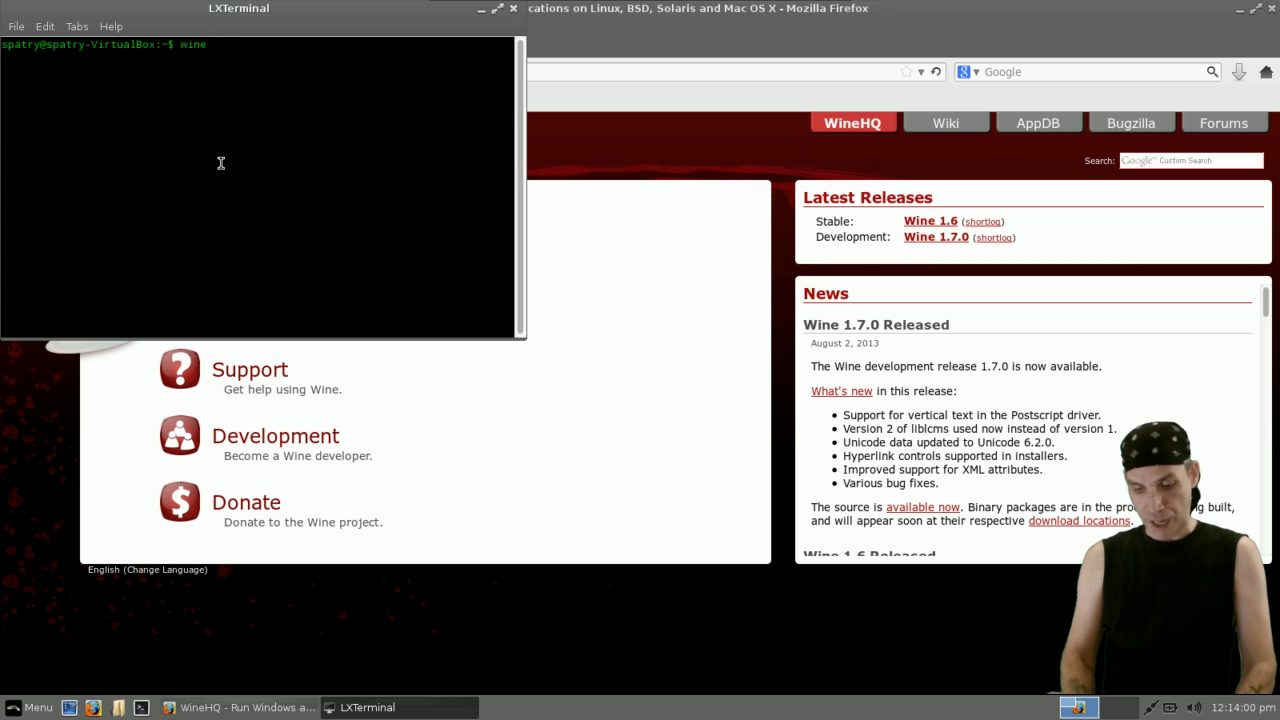
pyautogui.write(' --version')
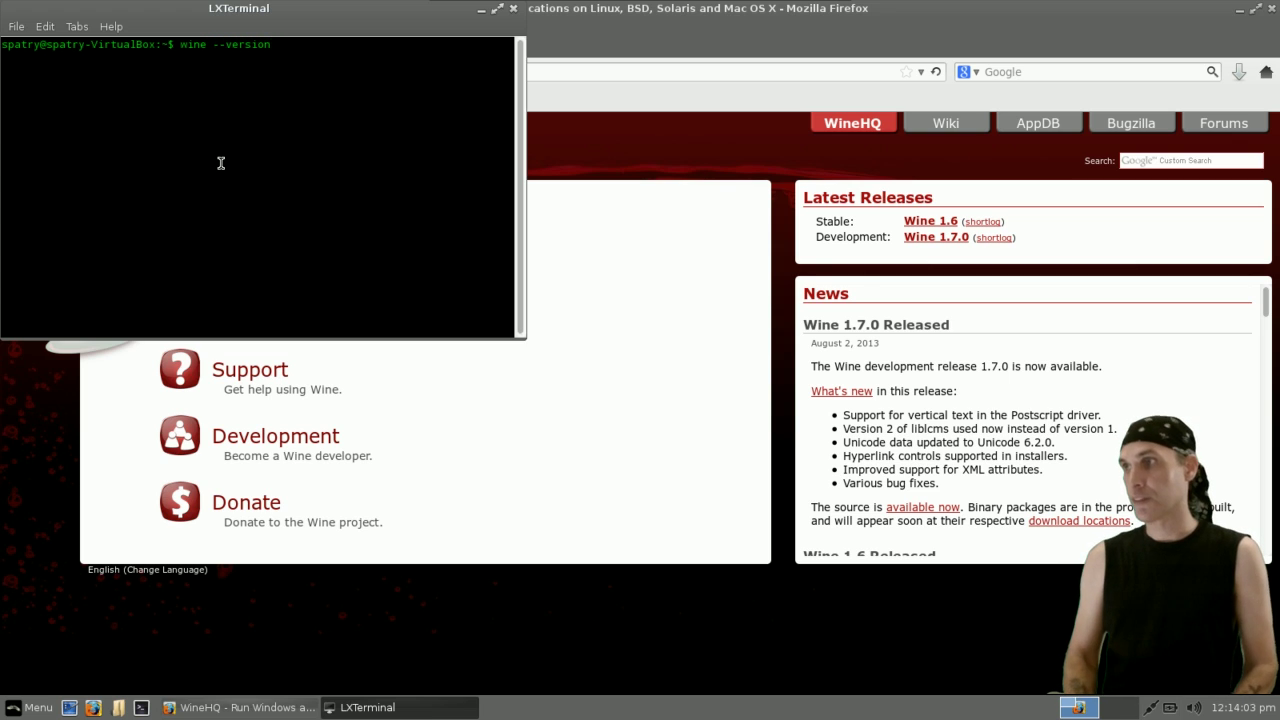
pyautogui.press('Return')
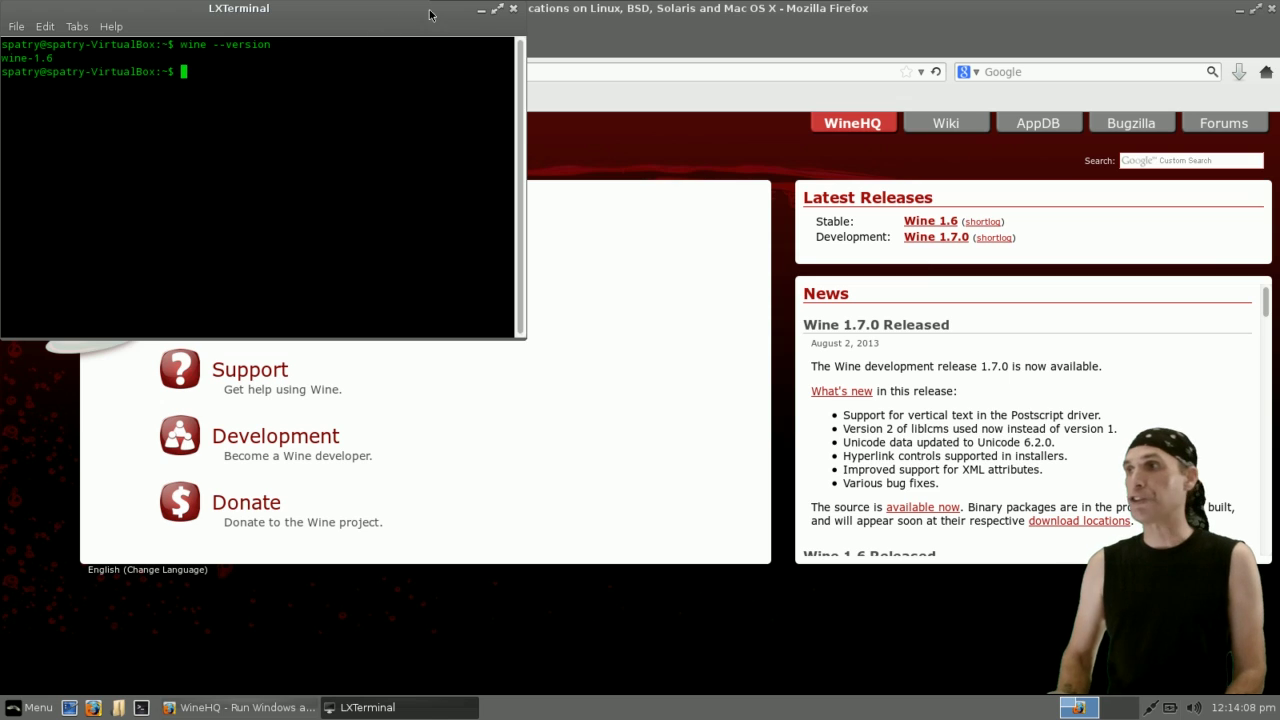
# Close the terminal window and search the WineHQ site for photoshop.
pyautogui.moveTo(405, 20); pyautogui.dragTo(414, 127)
pyautogui.click(528, 100)
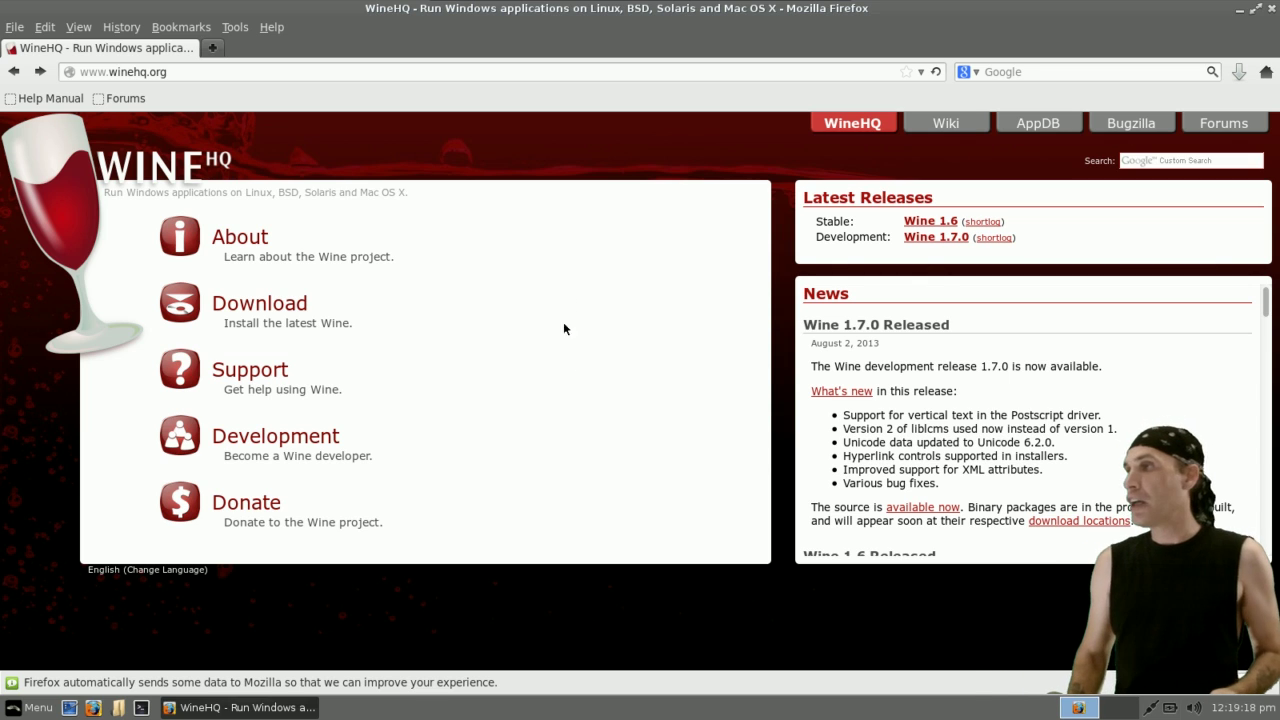
pyautogui.click(1209, 162)
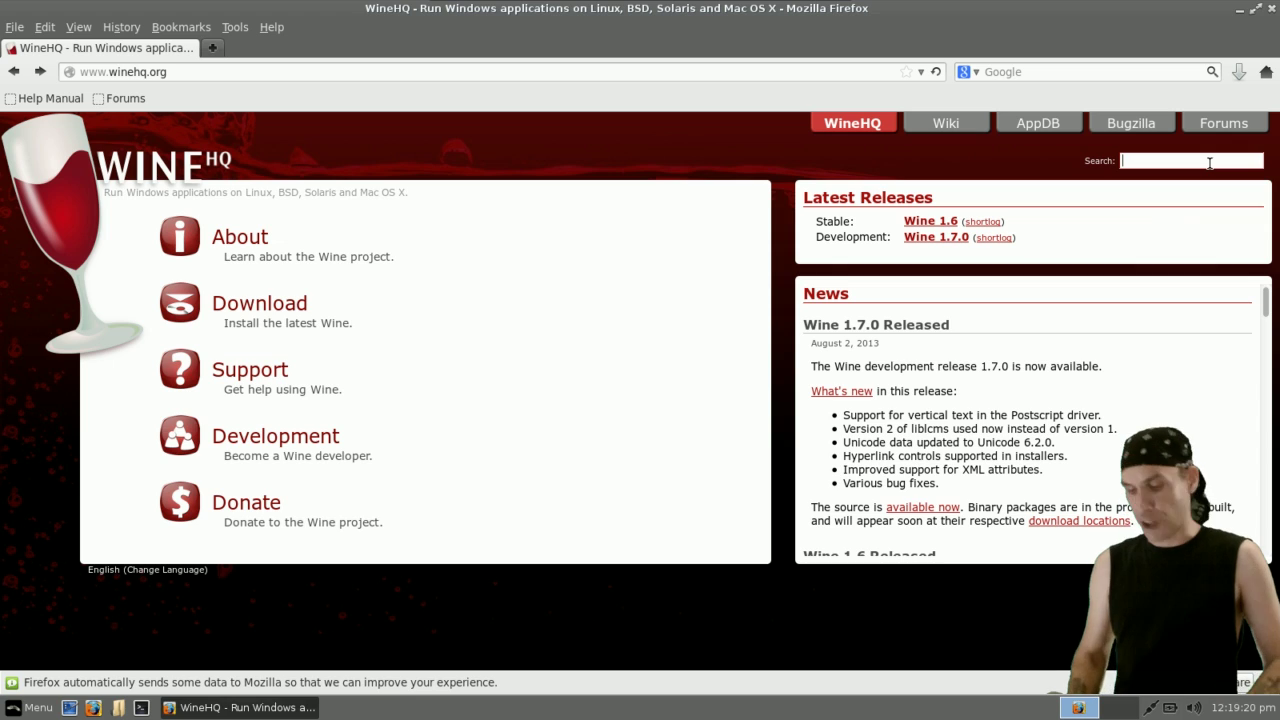
pyautogui.write('photos')
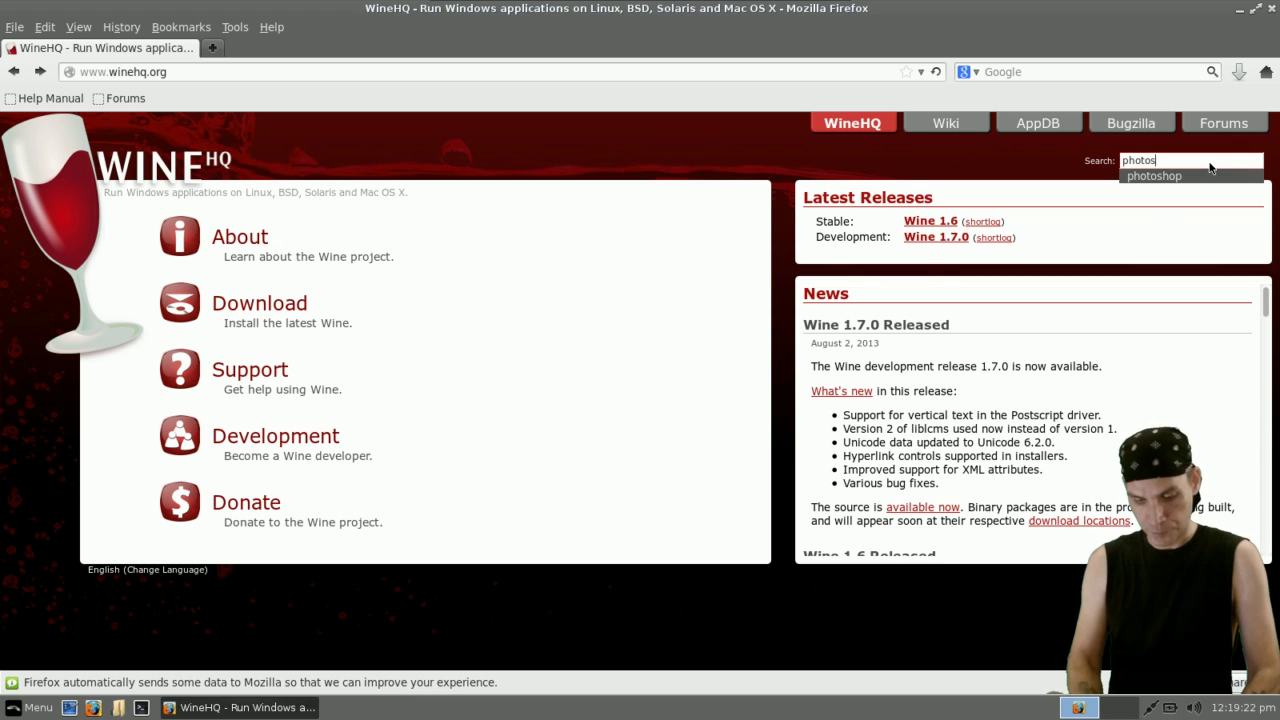
pyautogui.write('hop')
pyautogui.press('Return')
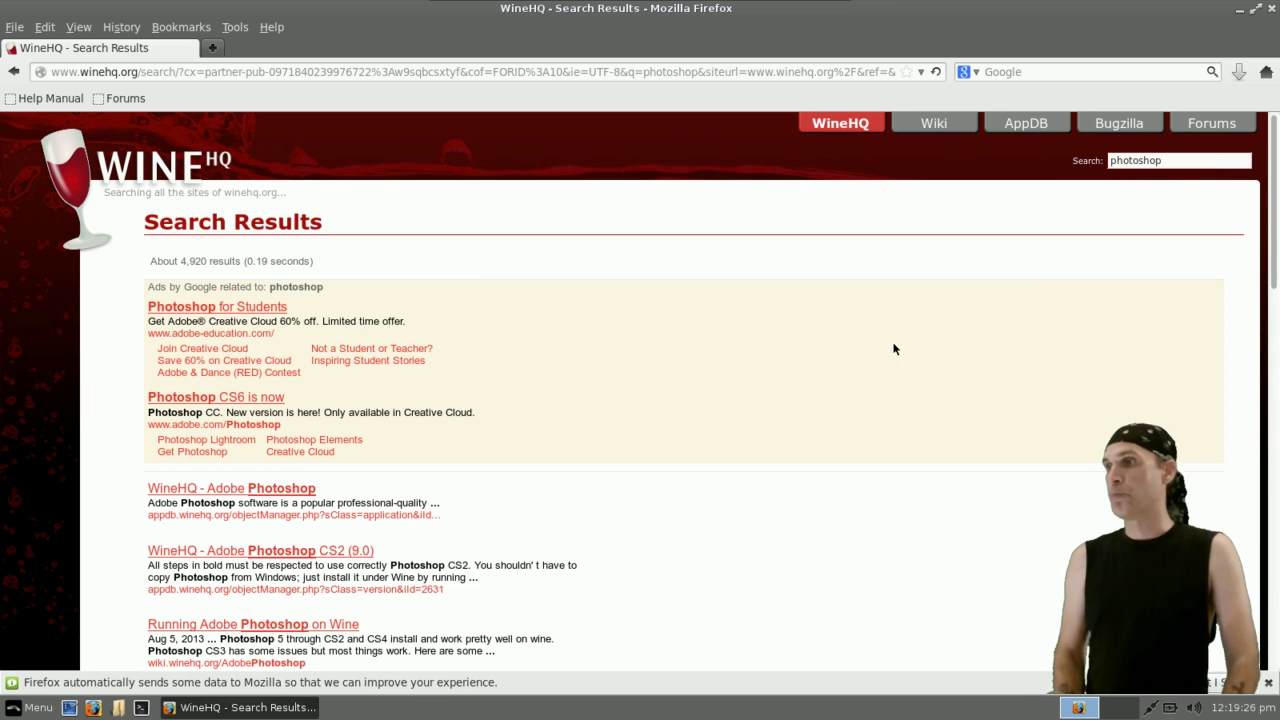
# Look through the search results and open the WineHQ entry for Adobe Photoshop CS5 (12.0).
pyautogui.scroll(-3, 775, 409)
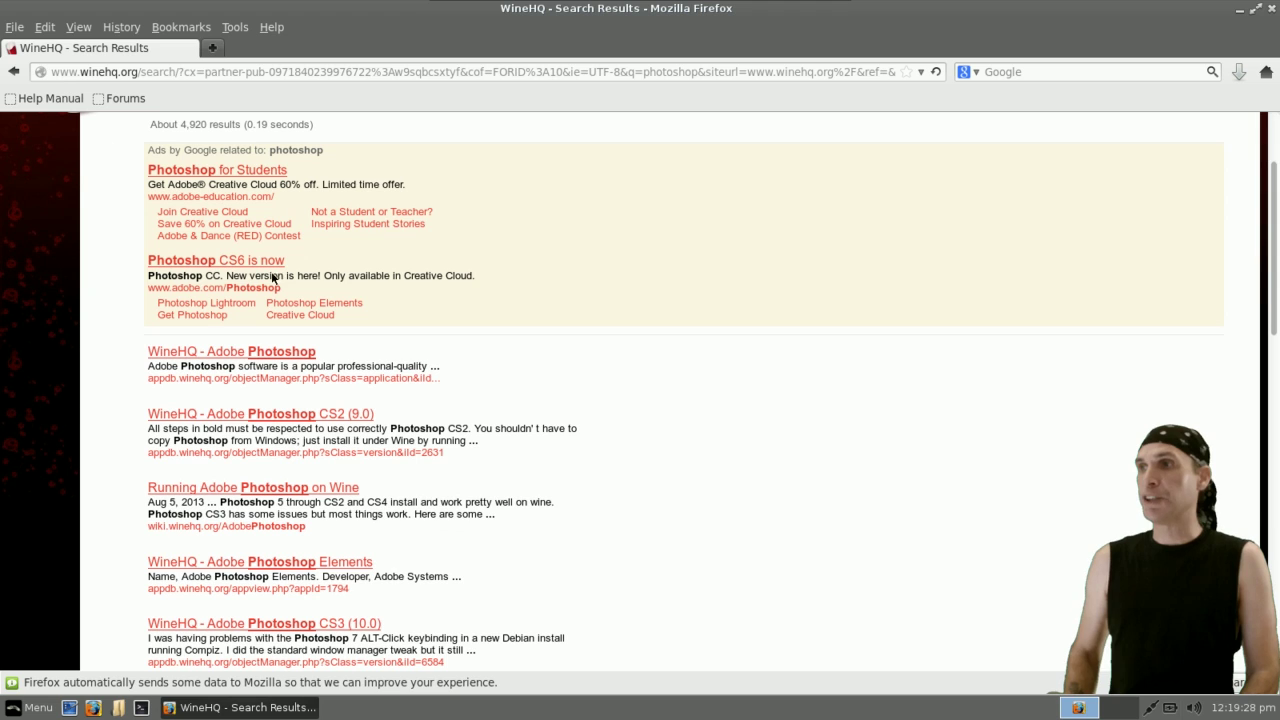
pyautogui.scroll(-4, 476, 252)
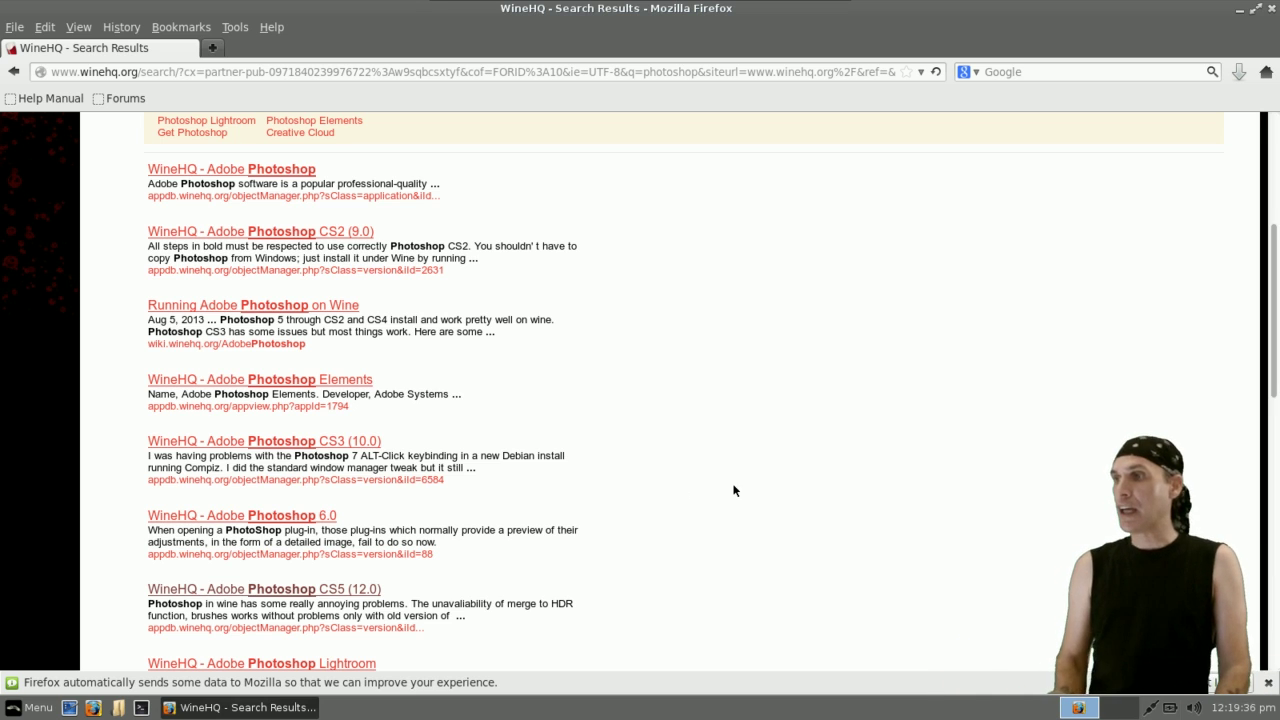
pyautogui.scroll(-3, 734, 490)
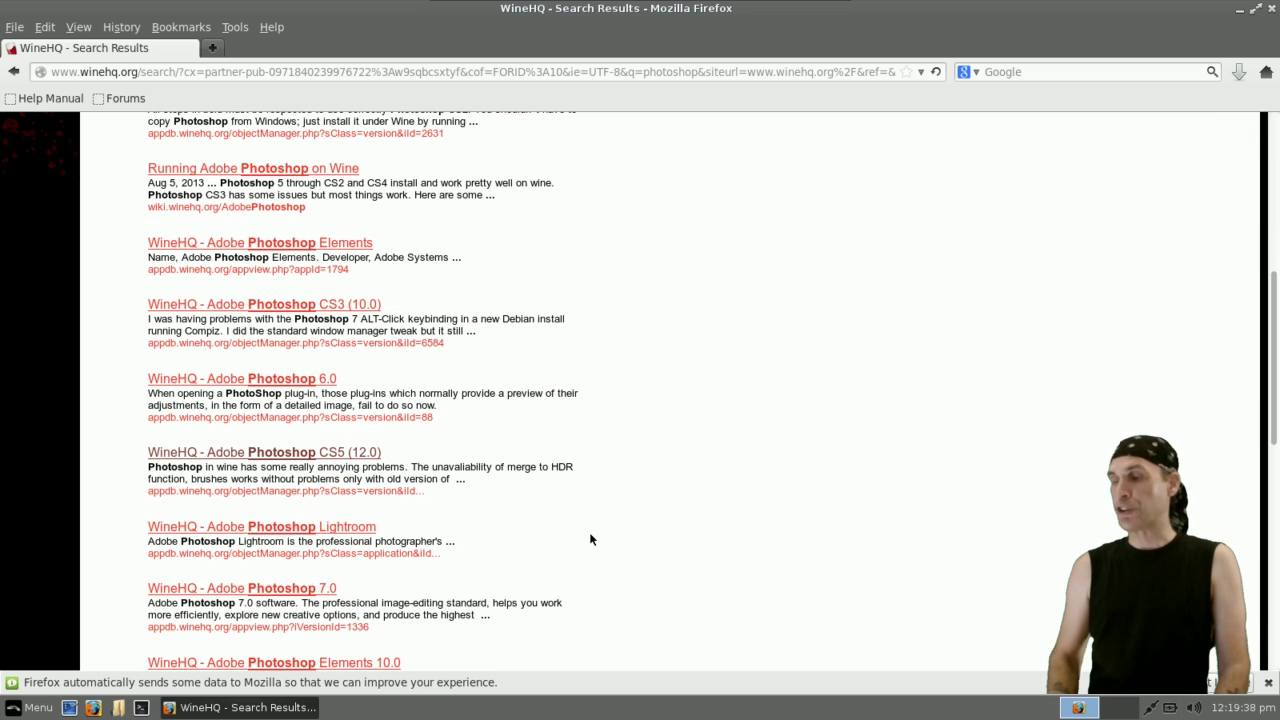
pyautogui.scroll(-4, 592, 508)
pyautogui.scroll(5, 590, 508)
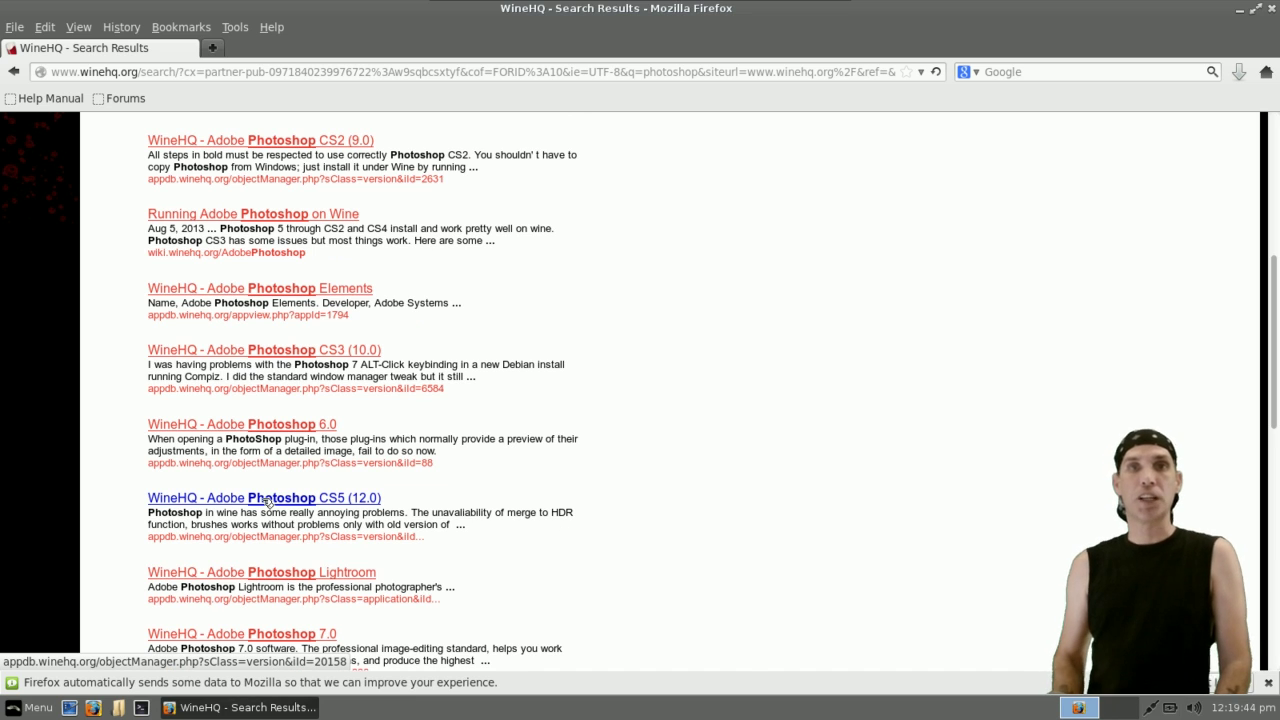
pyautogui.click(268, 499)
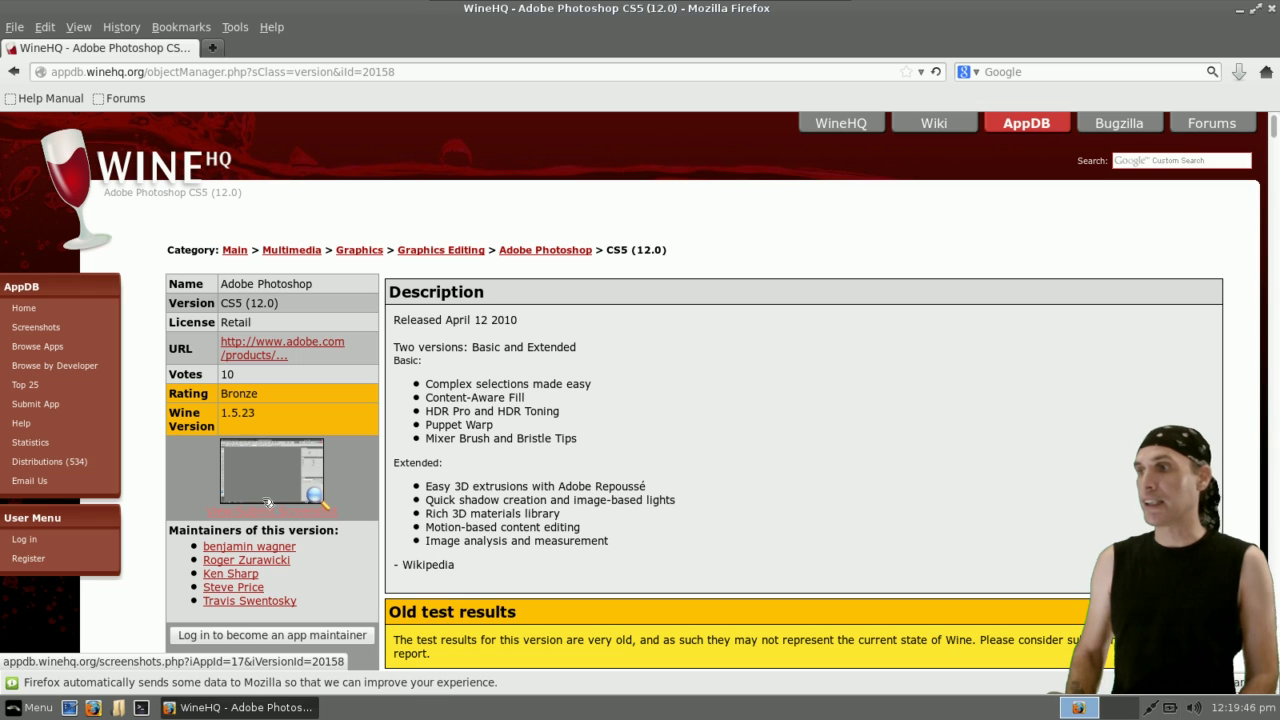
# Examine the Photoshop CS5 description, what works and what does not, and the test results per distribution.
pyautogui.scroll(-3, 846, 456)
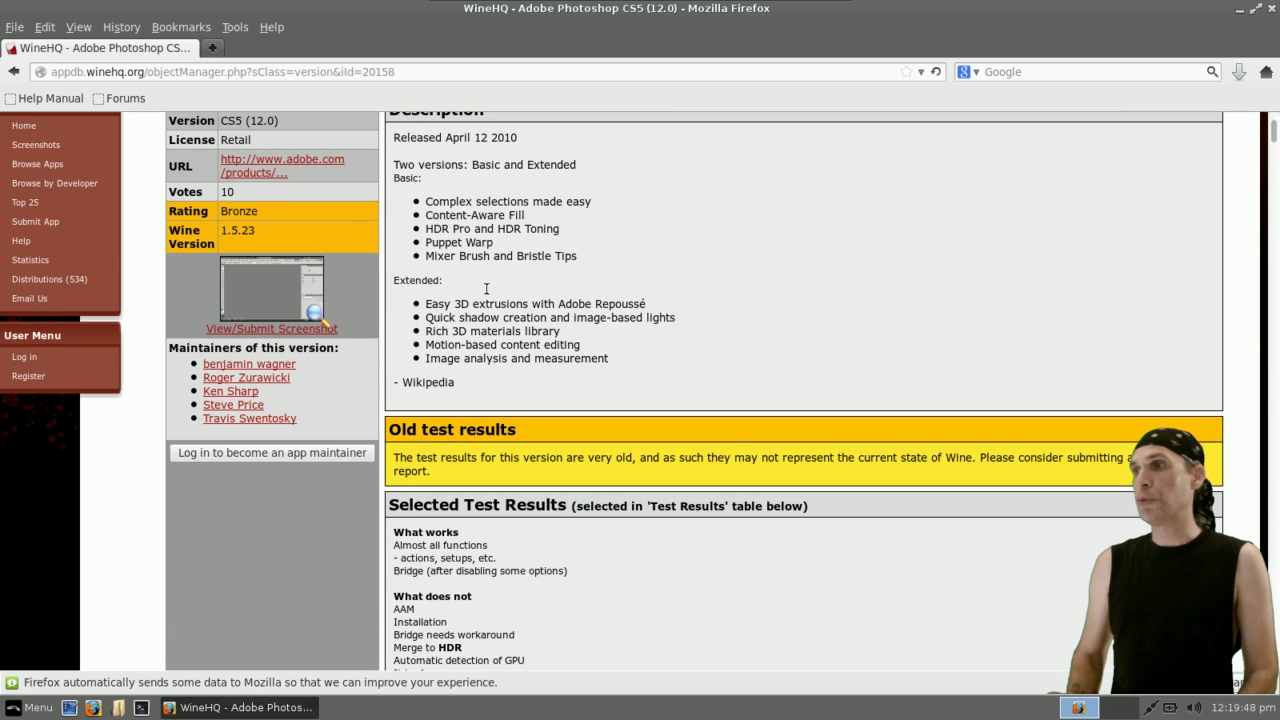
pyautogui.scroll(-6, 758, 220)
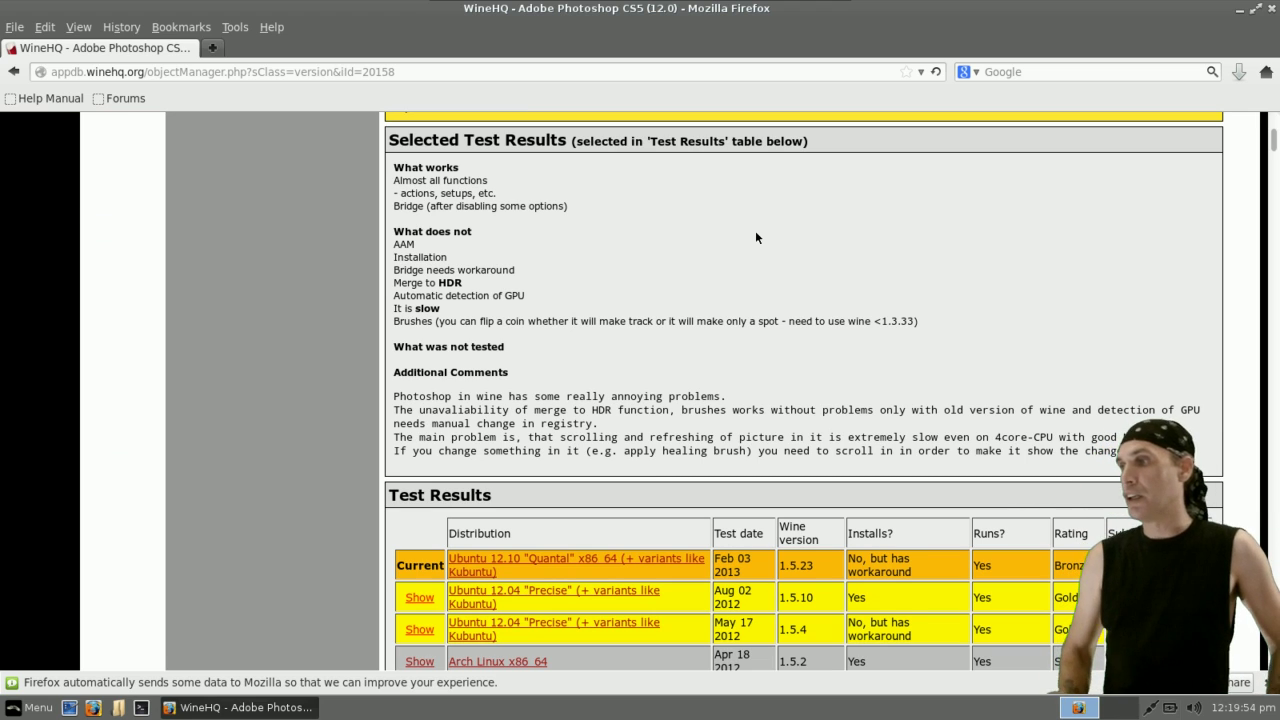
pyautogui.scroll(-2, 698, 241)
pyautogui.moveTo(496, 485); pyautogui.dragTo(388, 487)
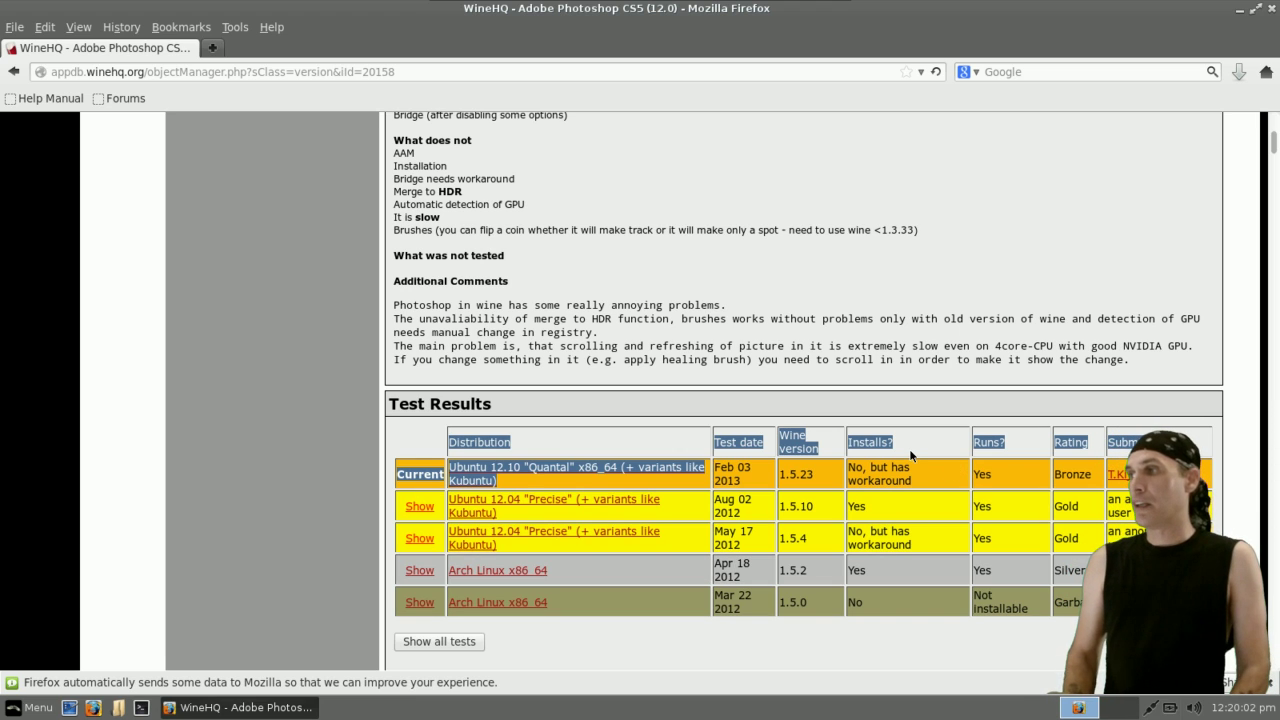
pyautogui.scroll(-1, 910, 455)
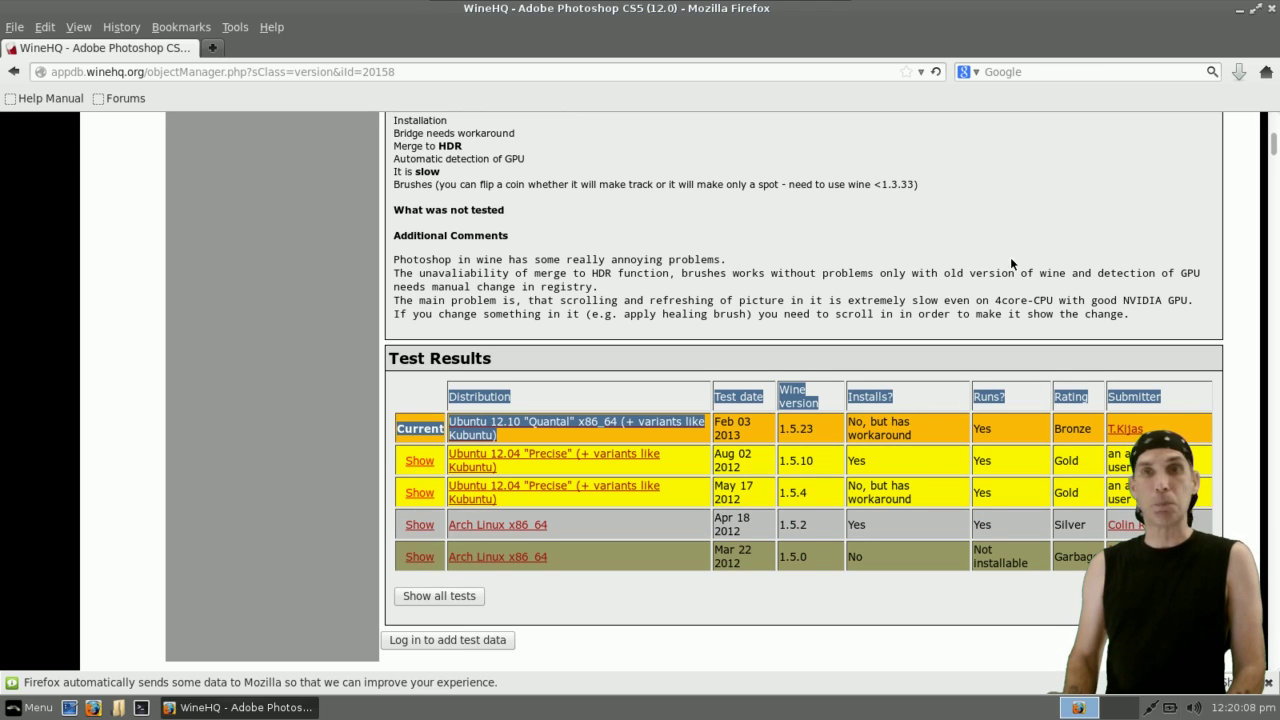
pyautogui.scroll(5, 464, 452)
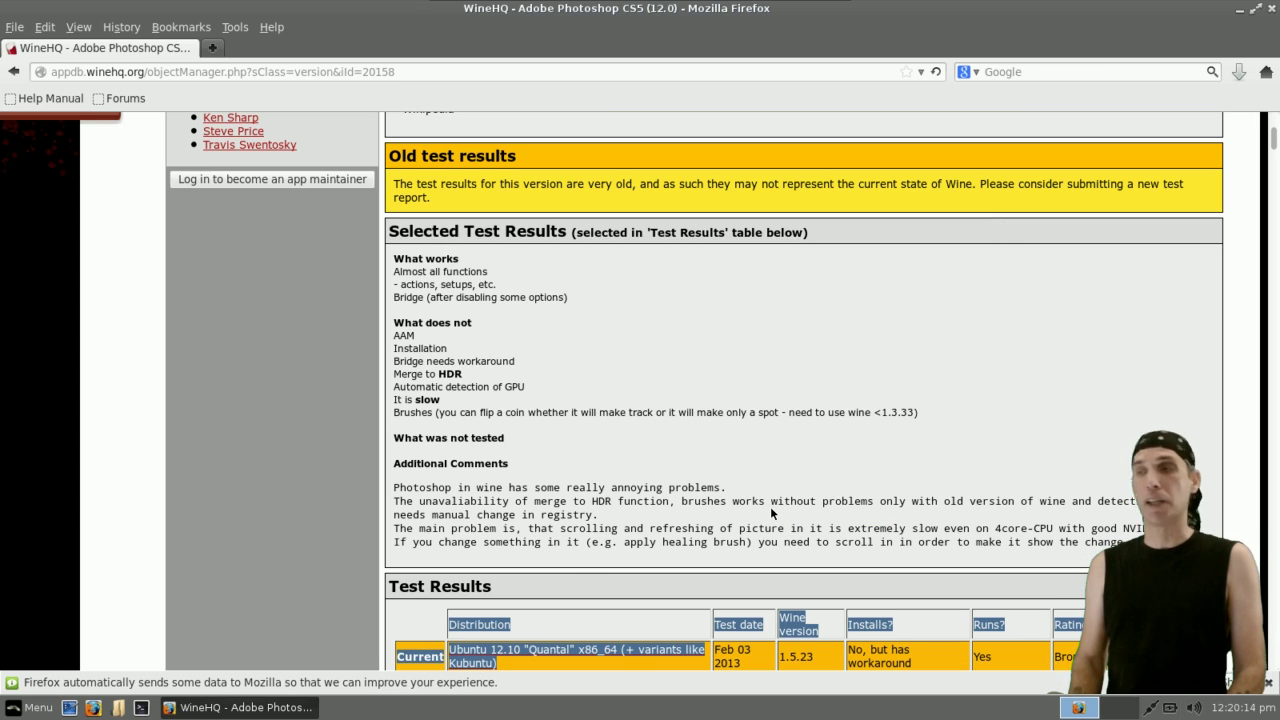
pyautogui.scroll(10, 635, 395)
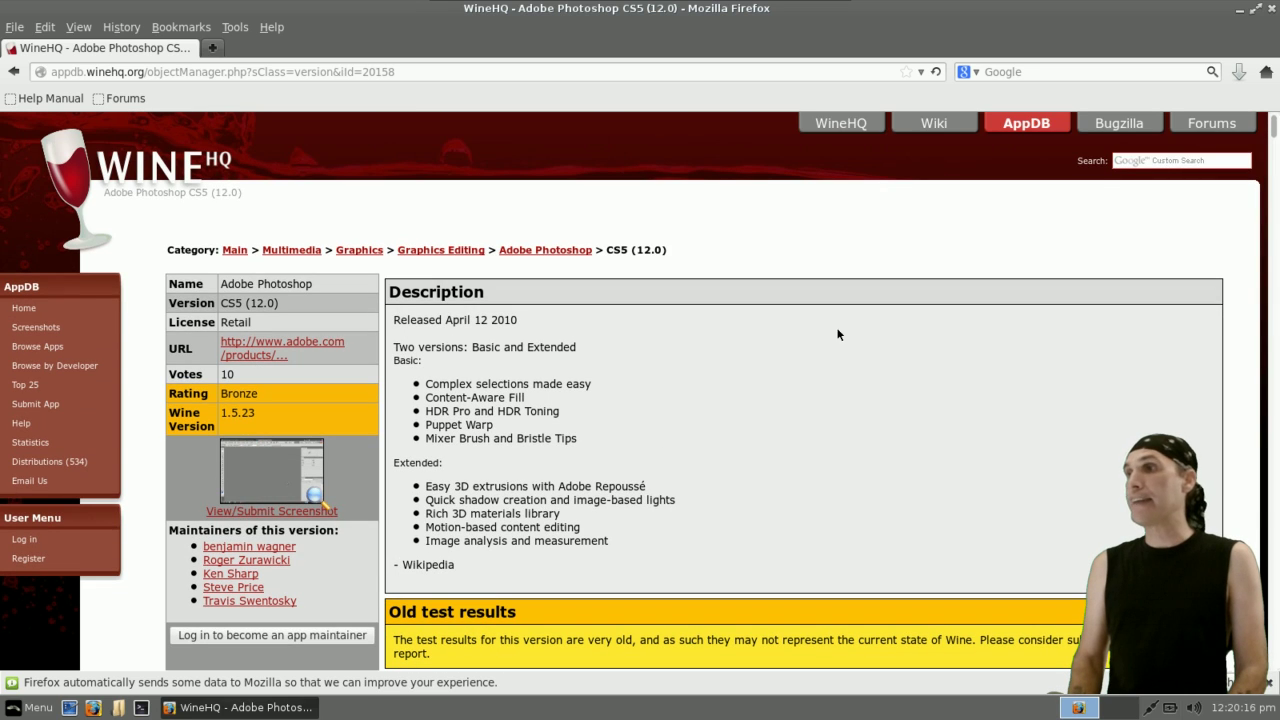
# Search WineHQ for Call of duty and open the Call of Duty 4: Modern Warfare entry.
pyautogui.click(1138, 163)
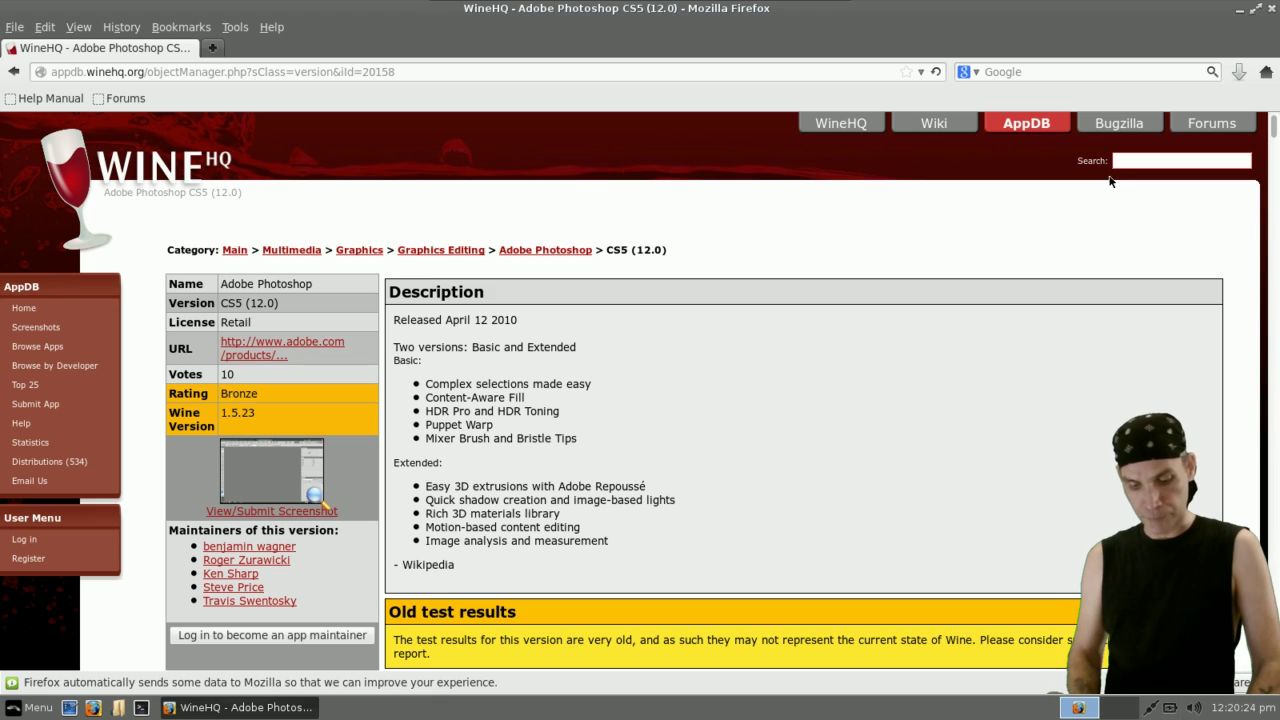
pyautogui.write('Call o')
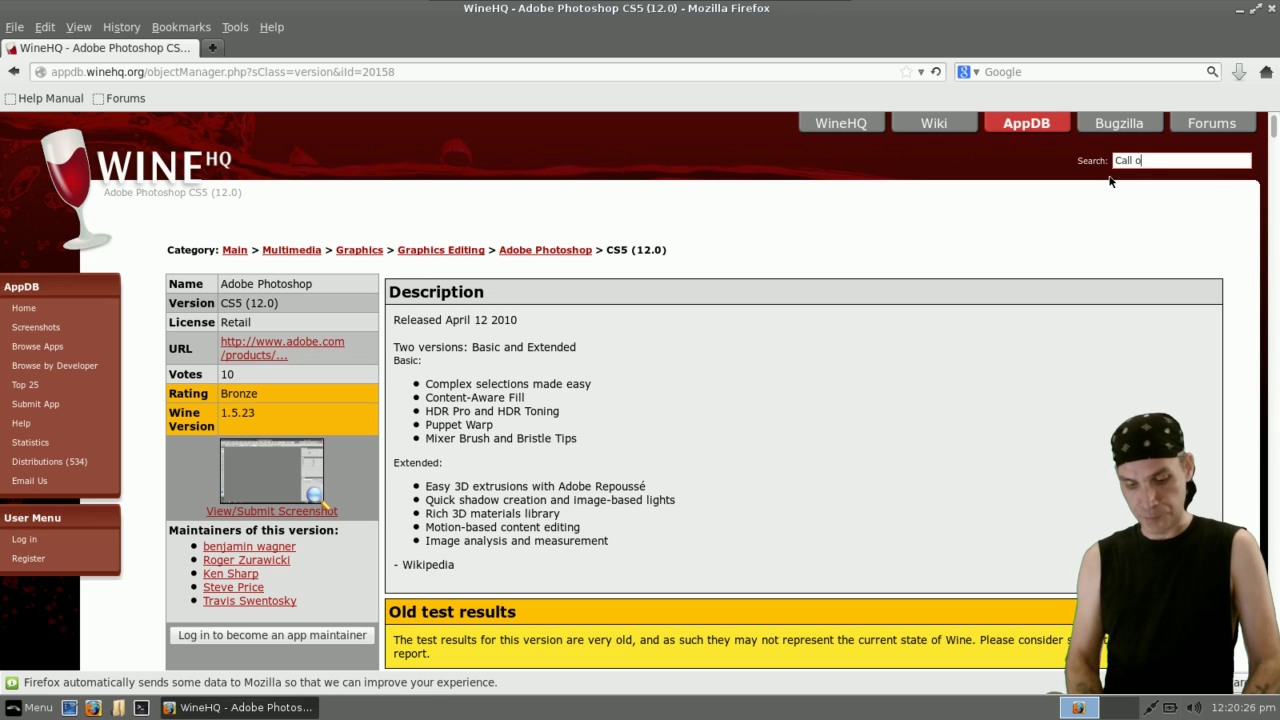
pyautogui.write('f duty')
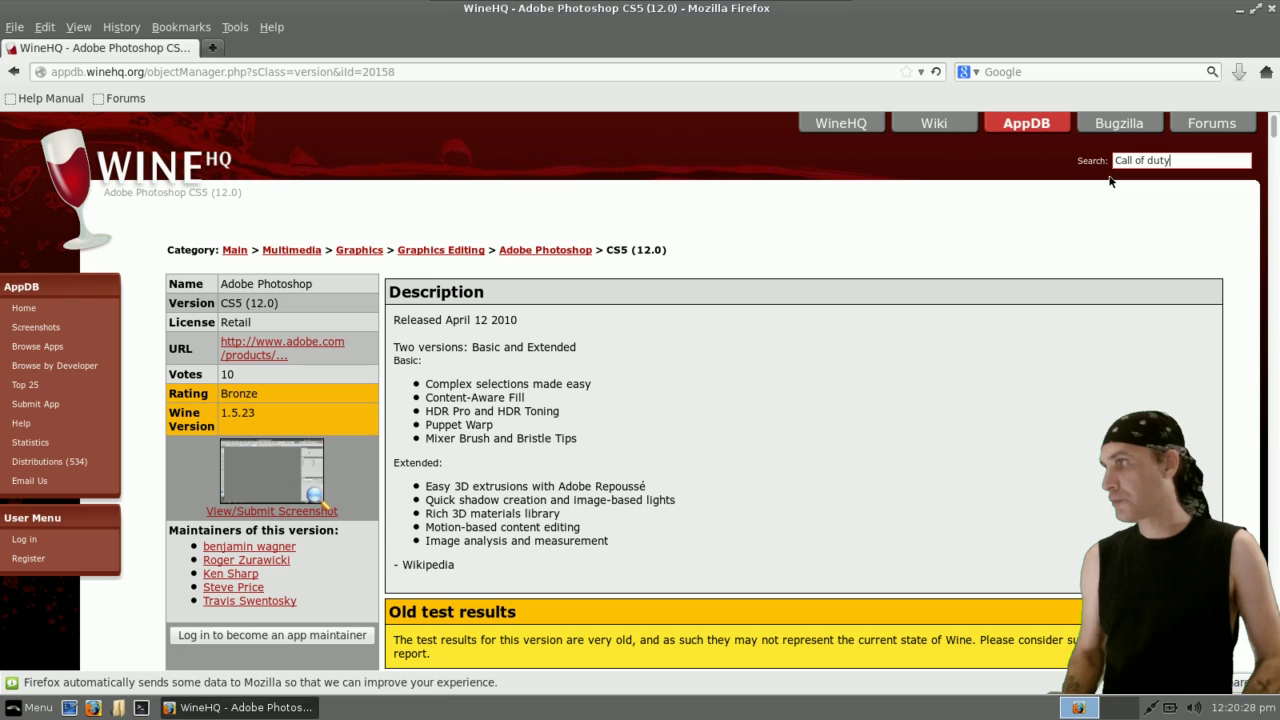
pyautogui.press('Return')
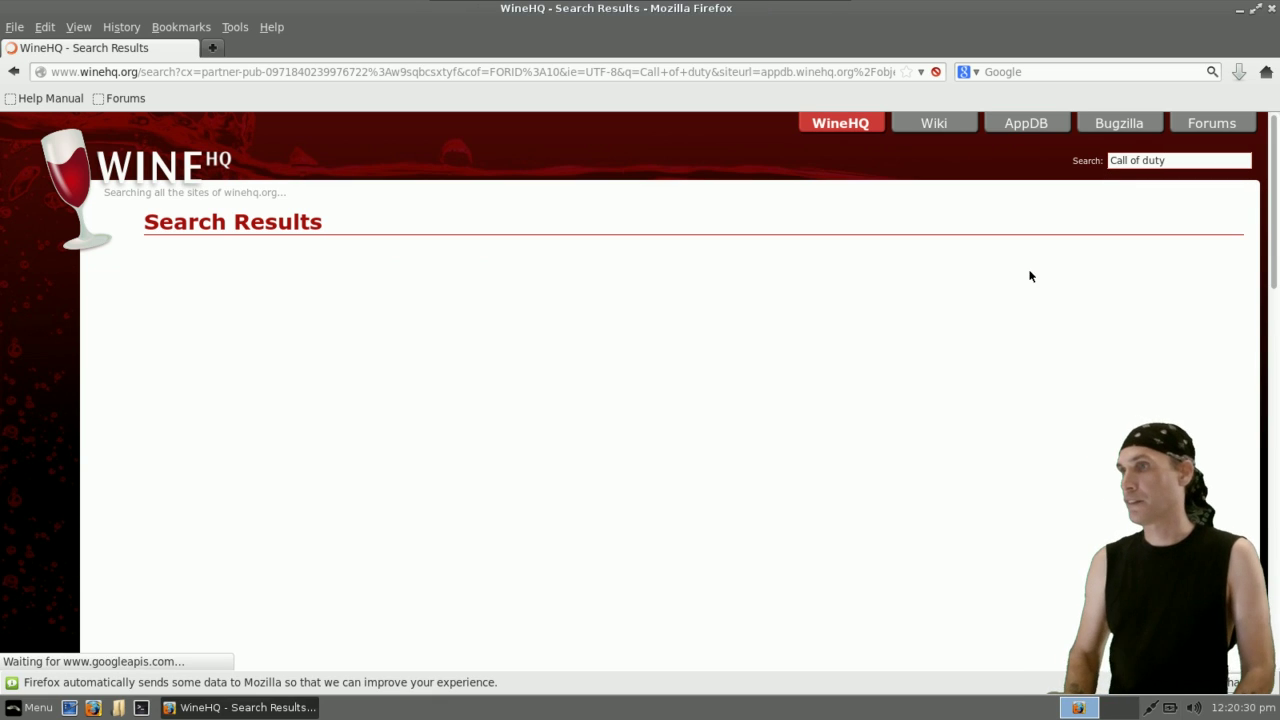
pyautogui.scroll(-3, 654, 298)
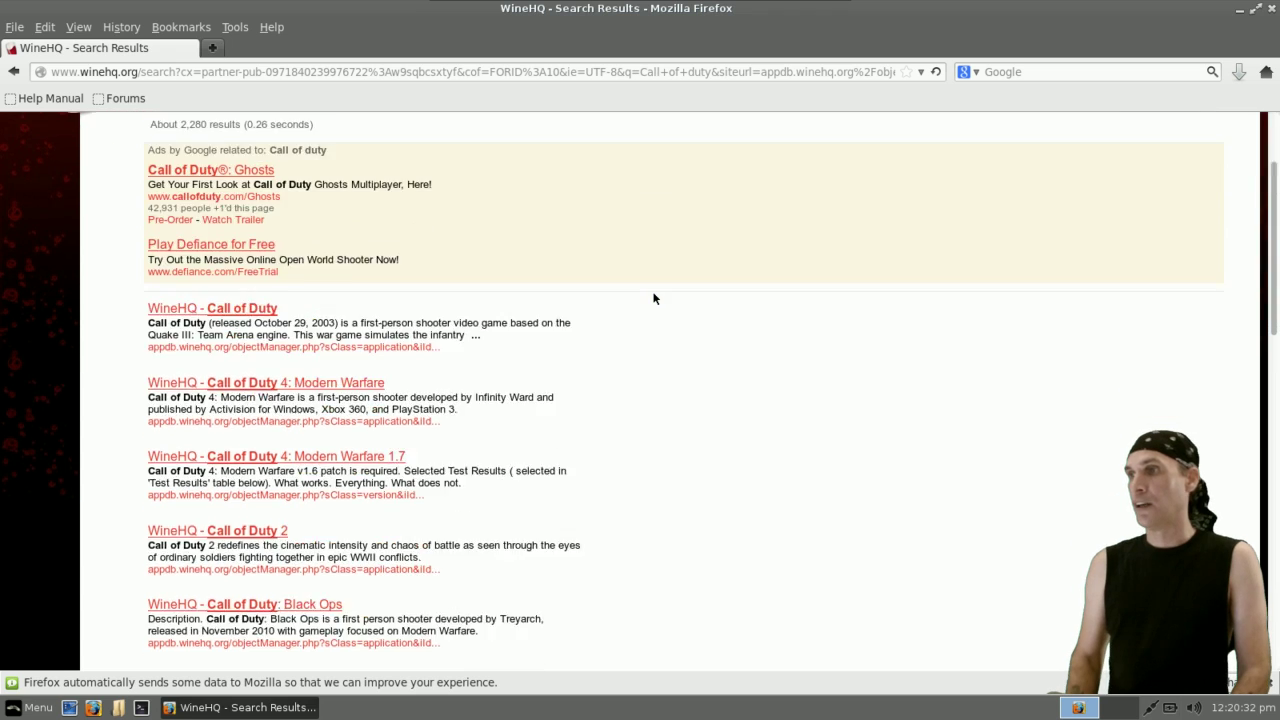
pyautogui.scroll(-2, 654, 298)
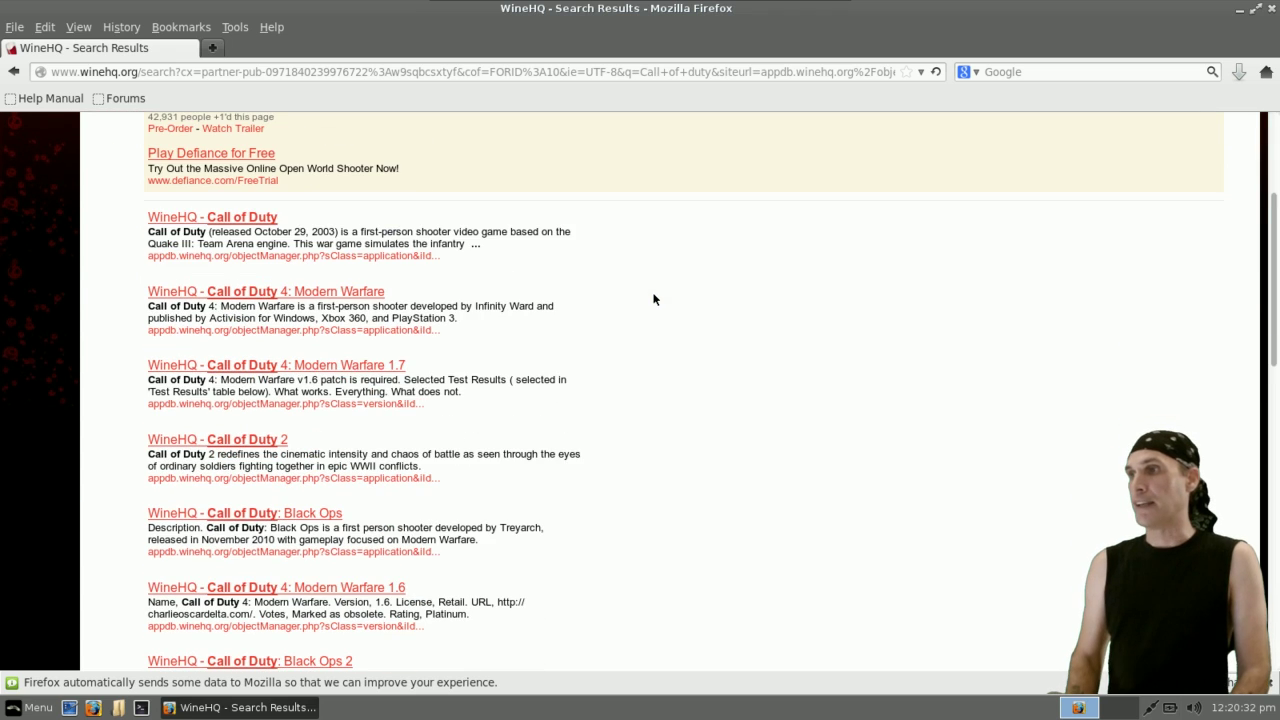
pyautogui.click(267, 291)
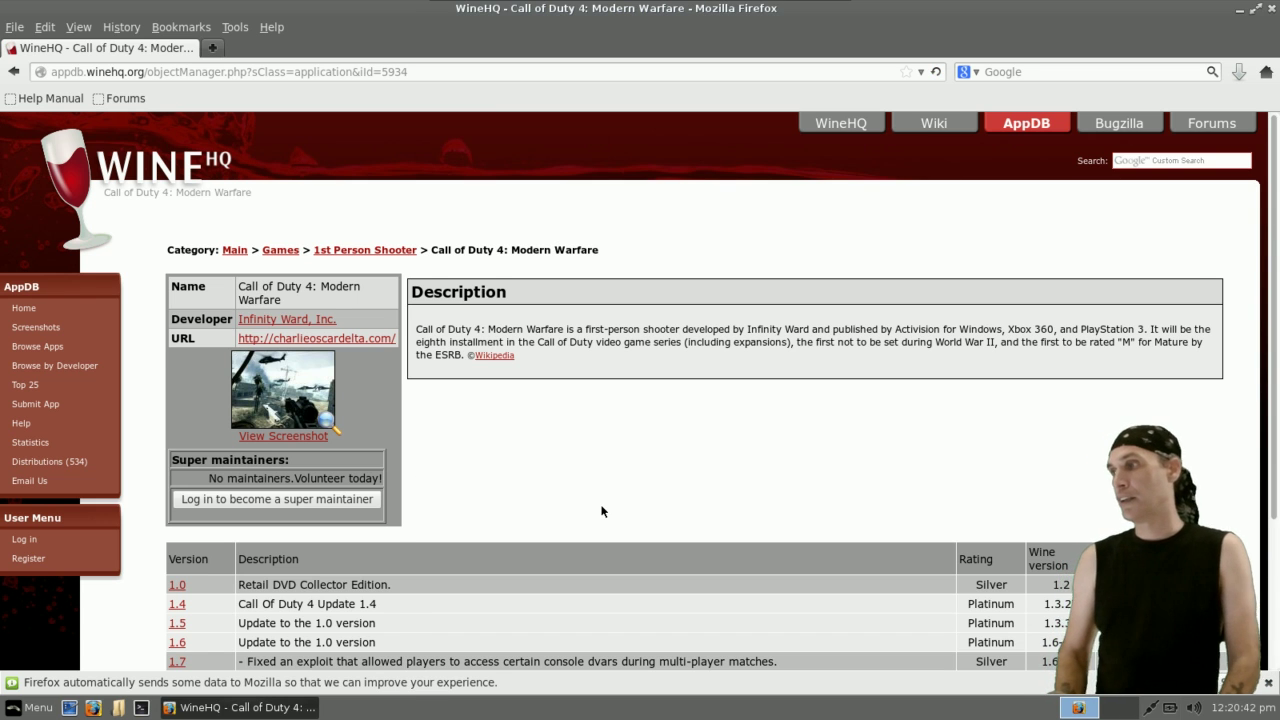
# Open the Steam version of Call of Duty 4: Modern Warfare and examine its compatibility notes and test results.
pyautogui.scroll(-3, 601, 511)
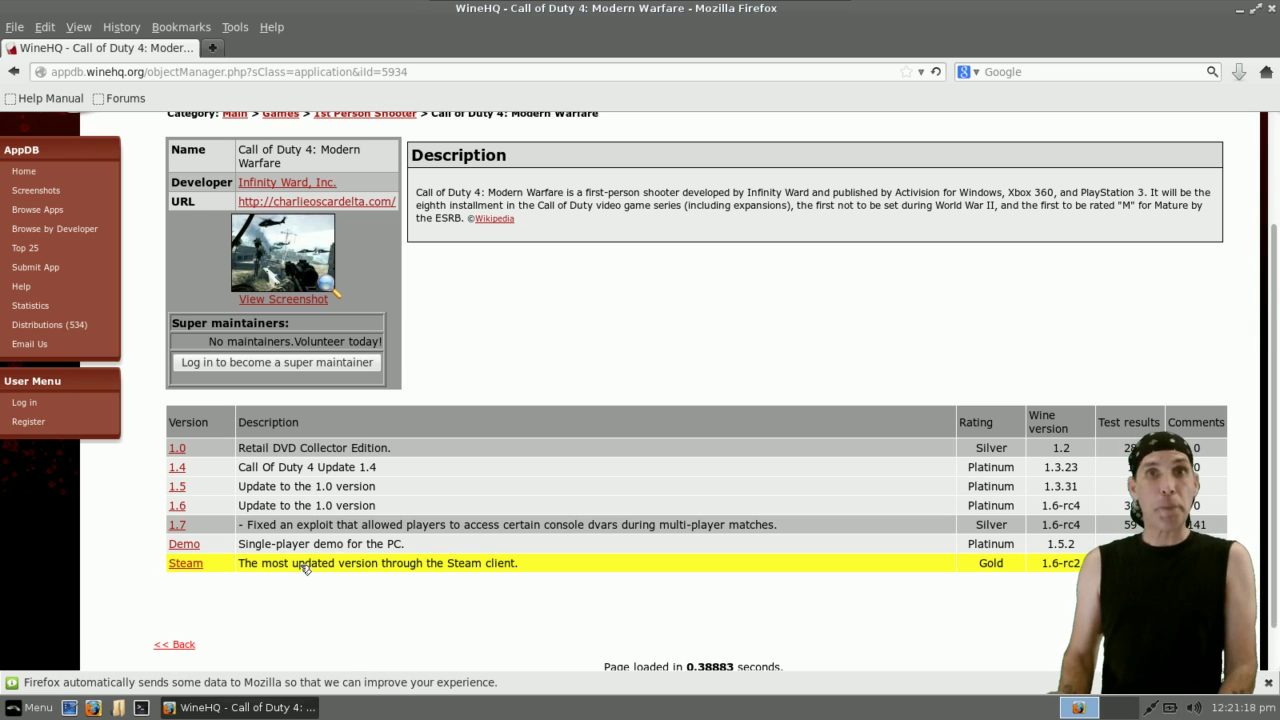
pyautogui.click(182, 564)
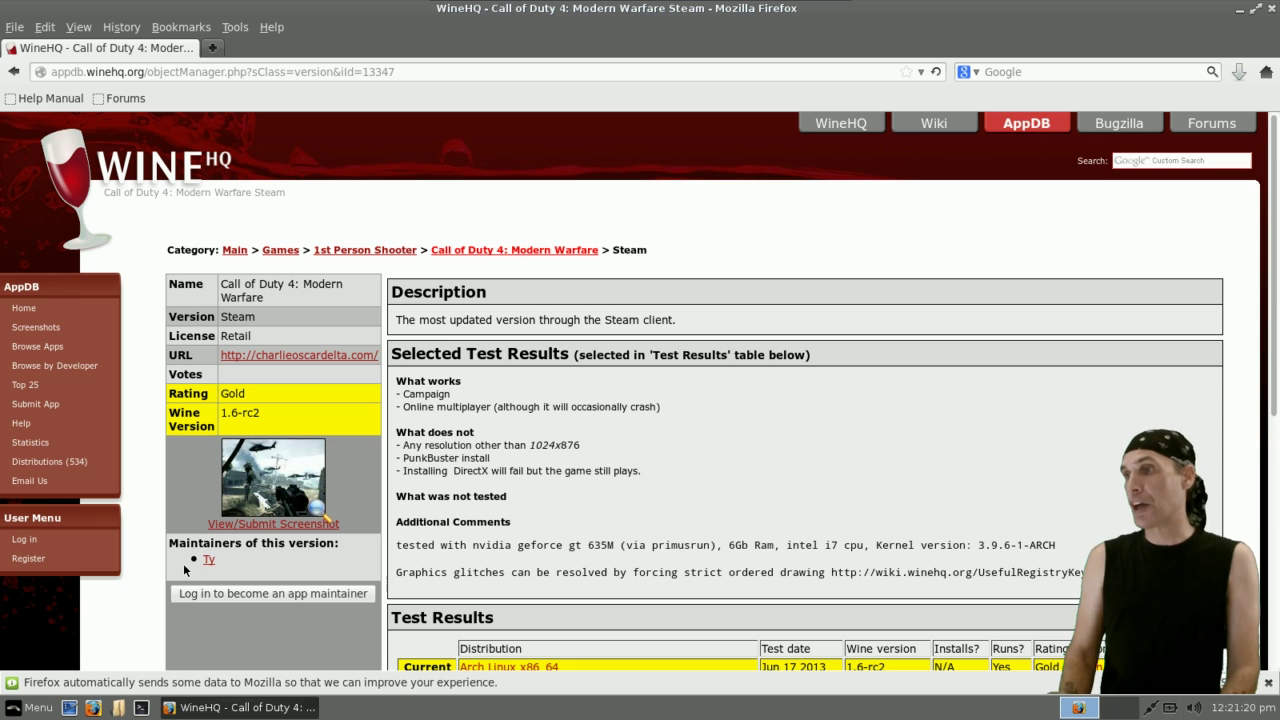
pyautogui.scroll(-2, 626, 528)
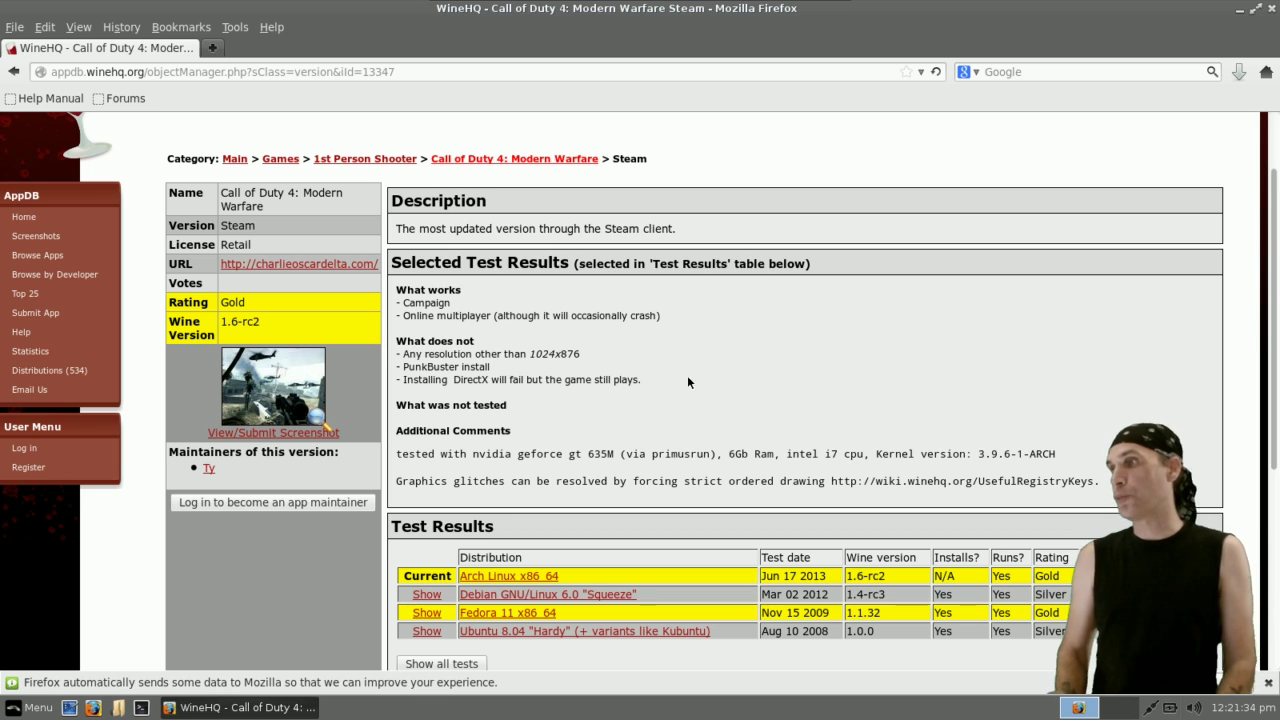
pyautogui.scroll(-3, 700, 366)
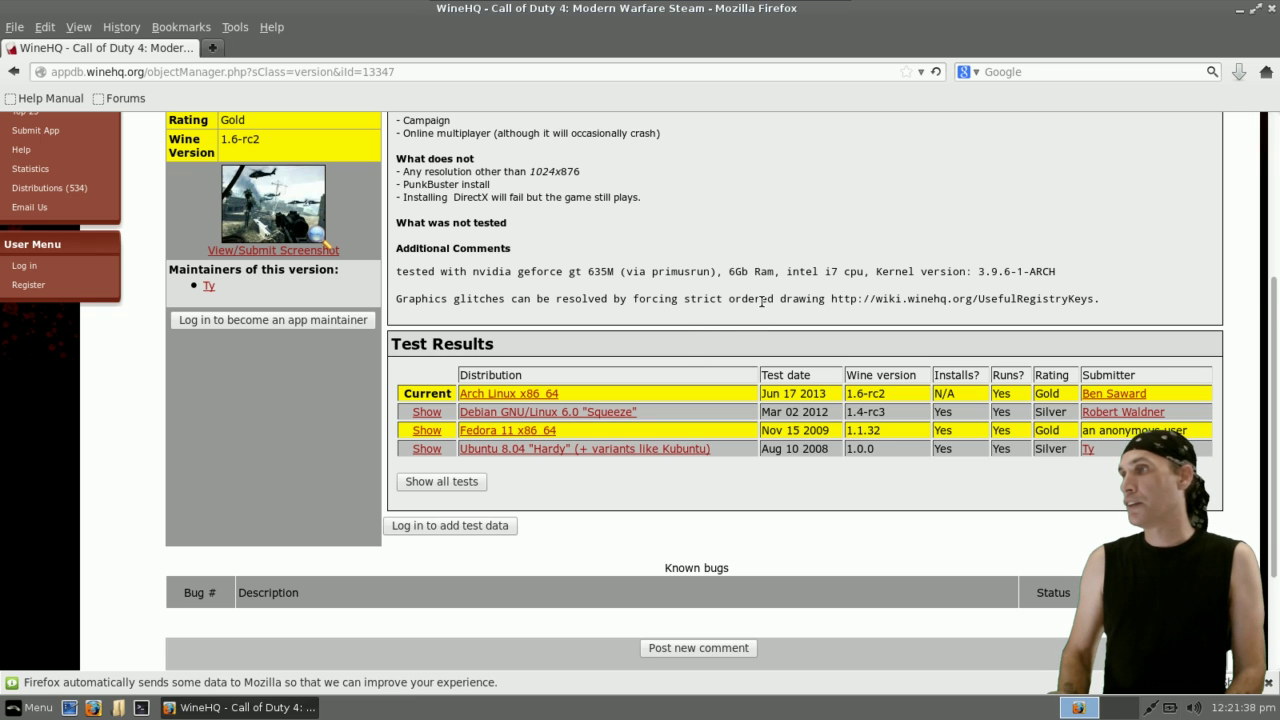
pyautogui.scroll(-2, 765, 297)
pyautogui.scroll(4, 765, 297)
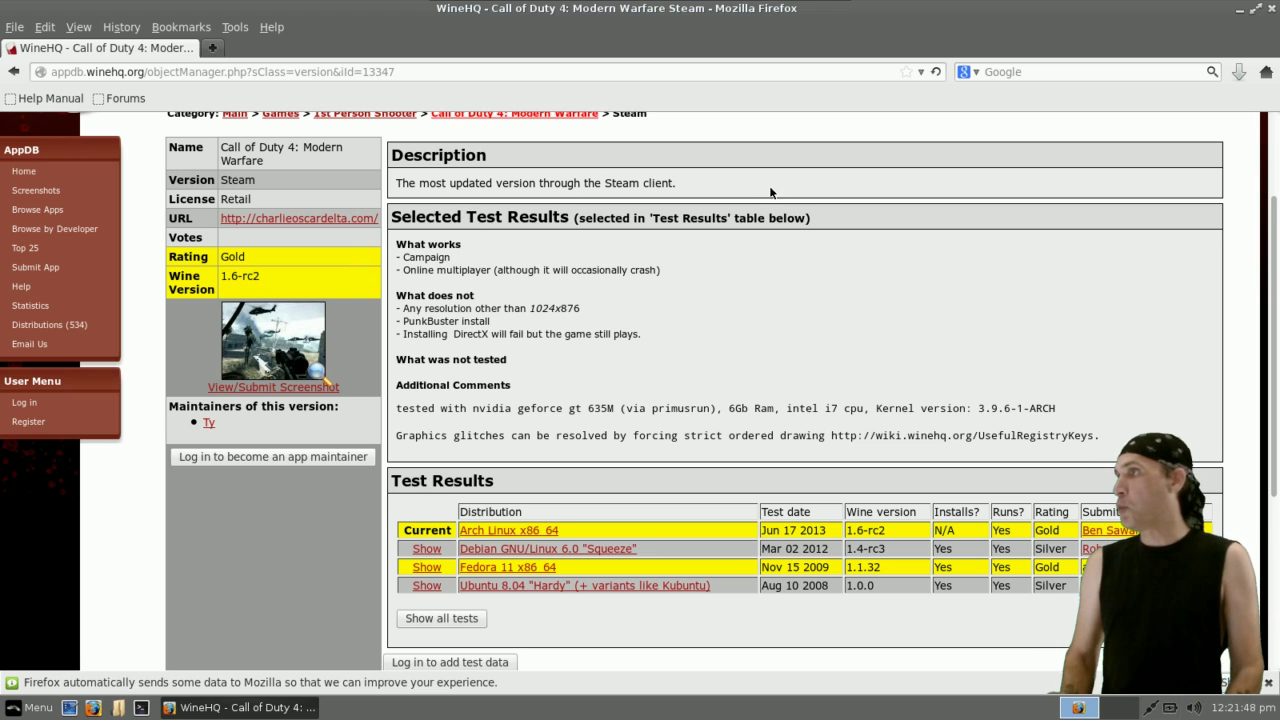
# Minimize the browser and launch Winetricks from the Wine applications.
pyautogui.click(1240, 11)
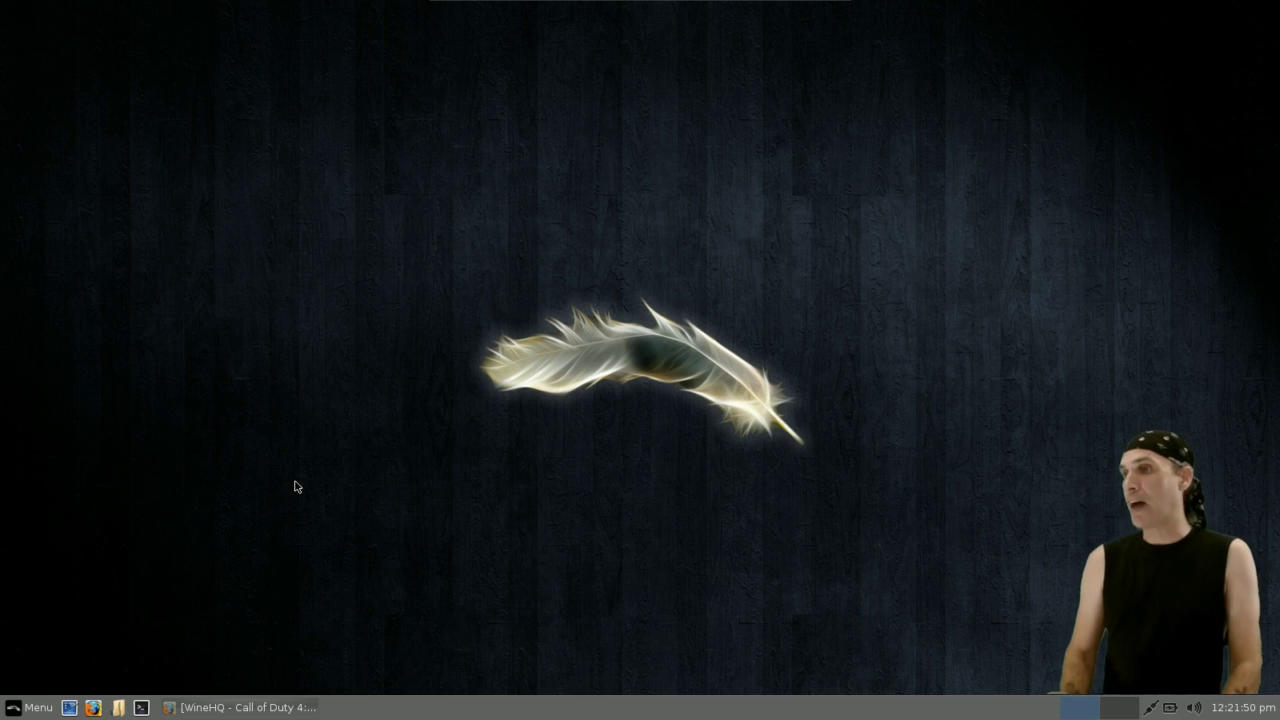
pyautogui.click(3, 712)
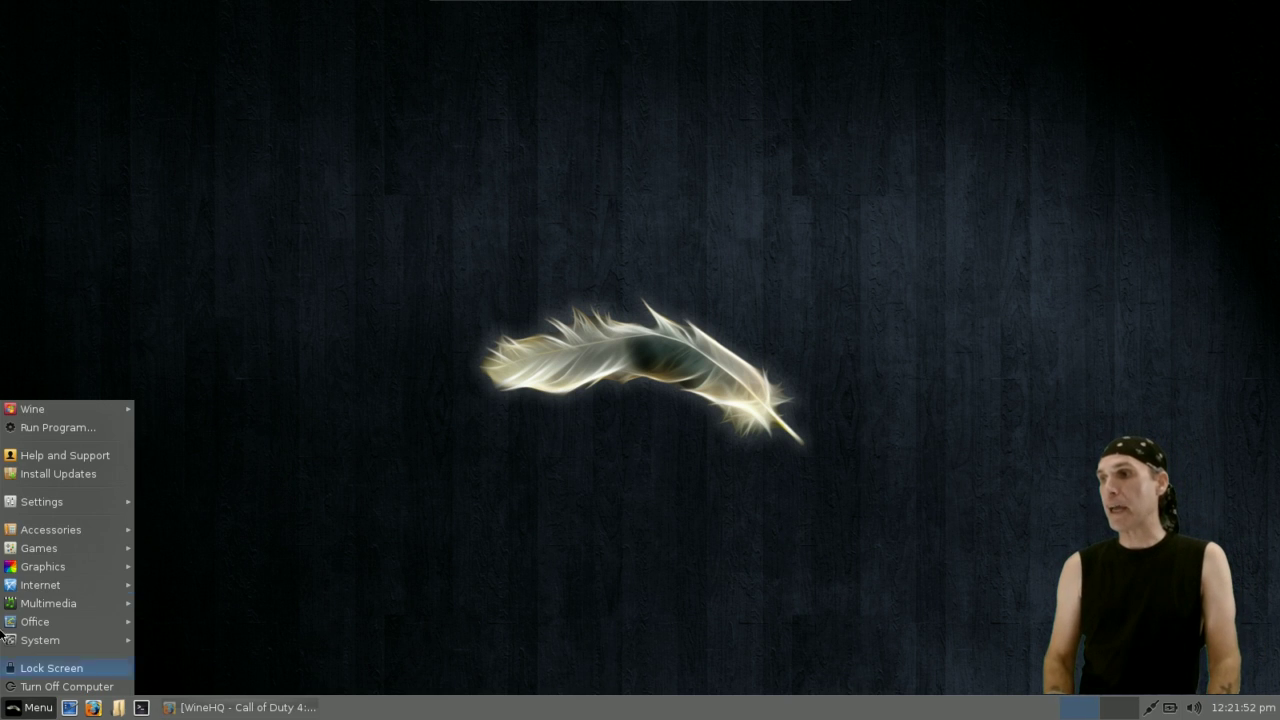
pyautogui.moveTo(18, 572)
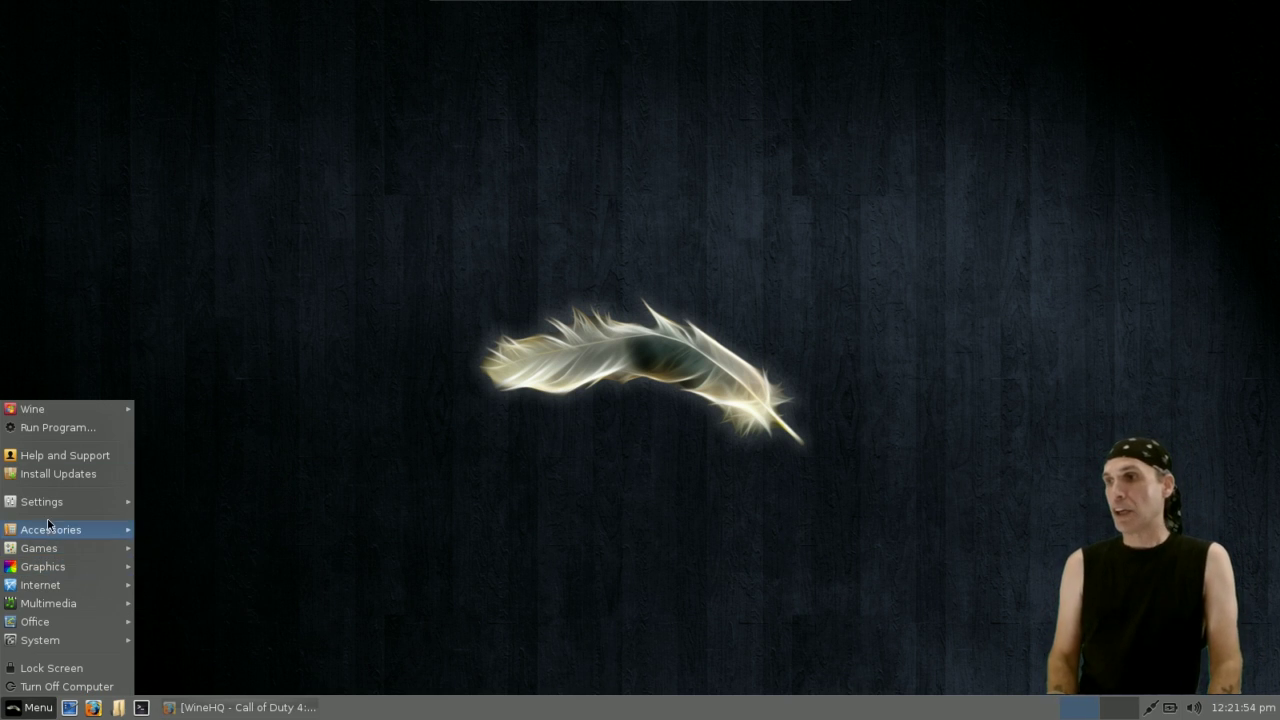
pyautogui.moveTo(72, 408)
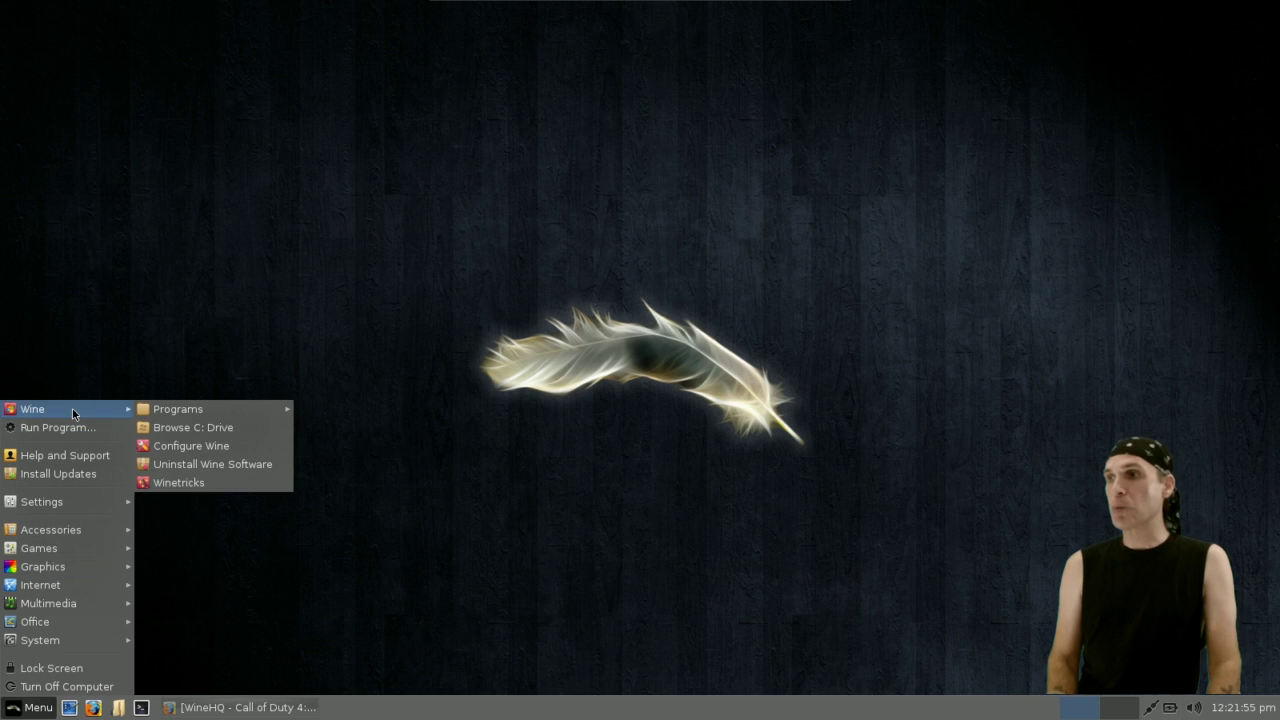
pyautogui.click(225, 483)
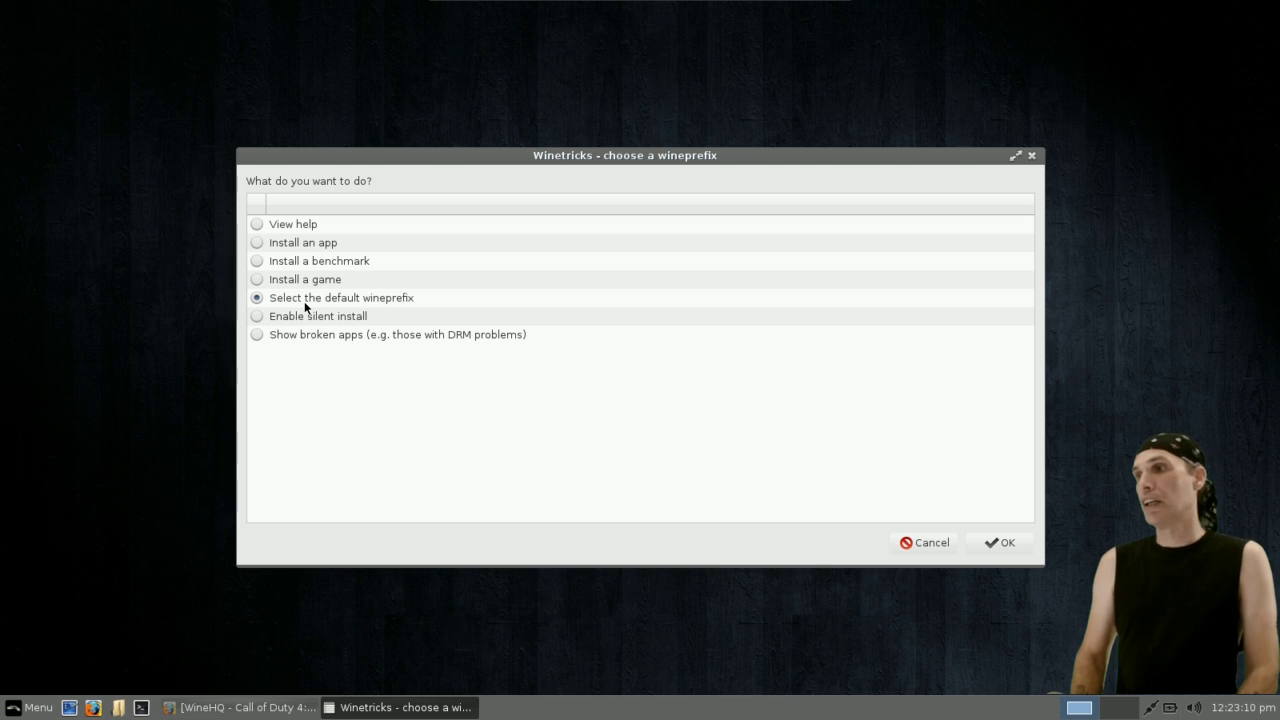
# Select the default wineprefix in Winetricks, agree to report usage statistics and dismiss the information message.
pyautogui.click(1000, 543)
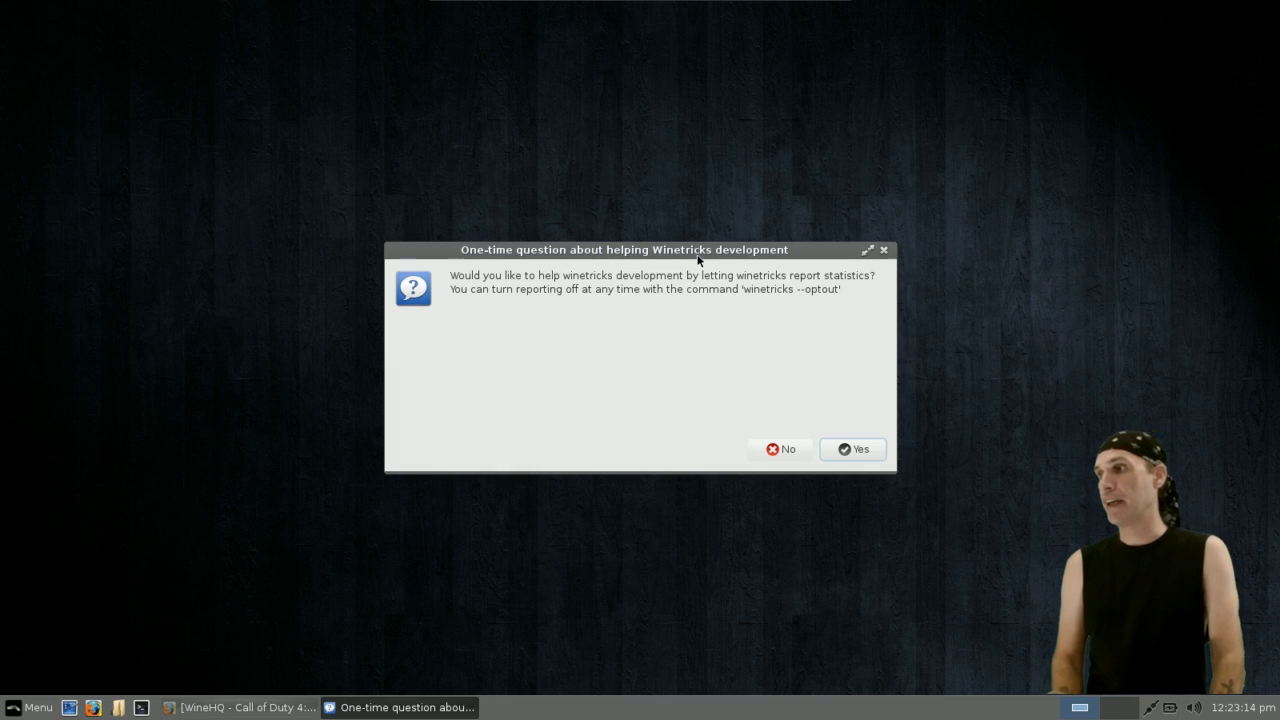
pyautogui.click(853, 450)
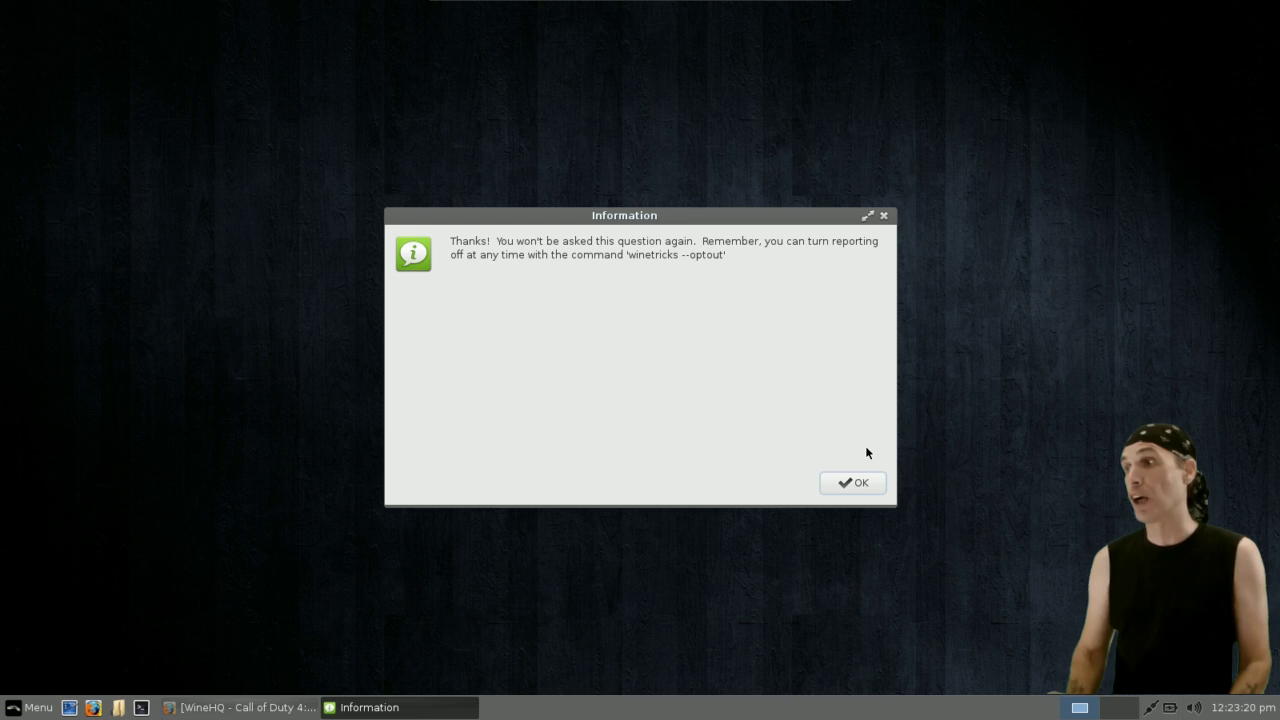
pyautogui.click(860, 483)
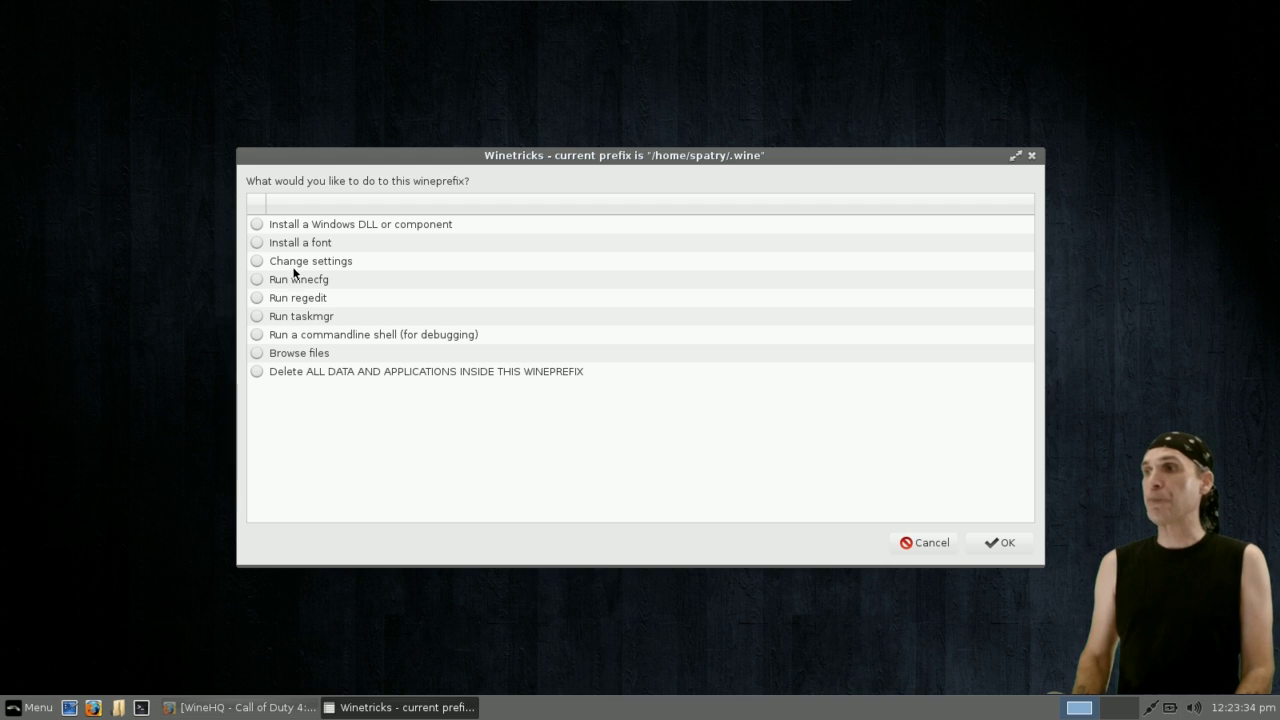
# Open the Windows DLL or component package list for the default wineprefix and examine its DirectX and .NET packages.
pyautogui.click(256, 225)
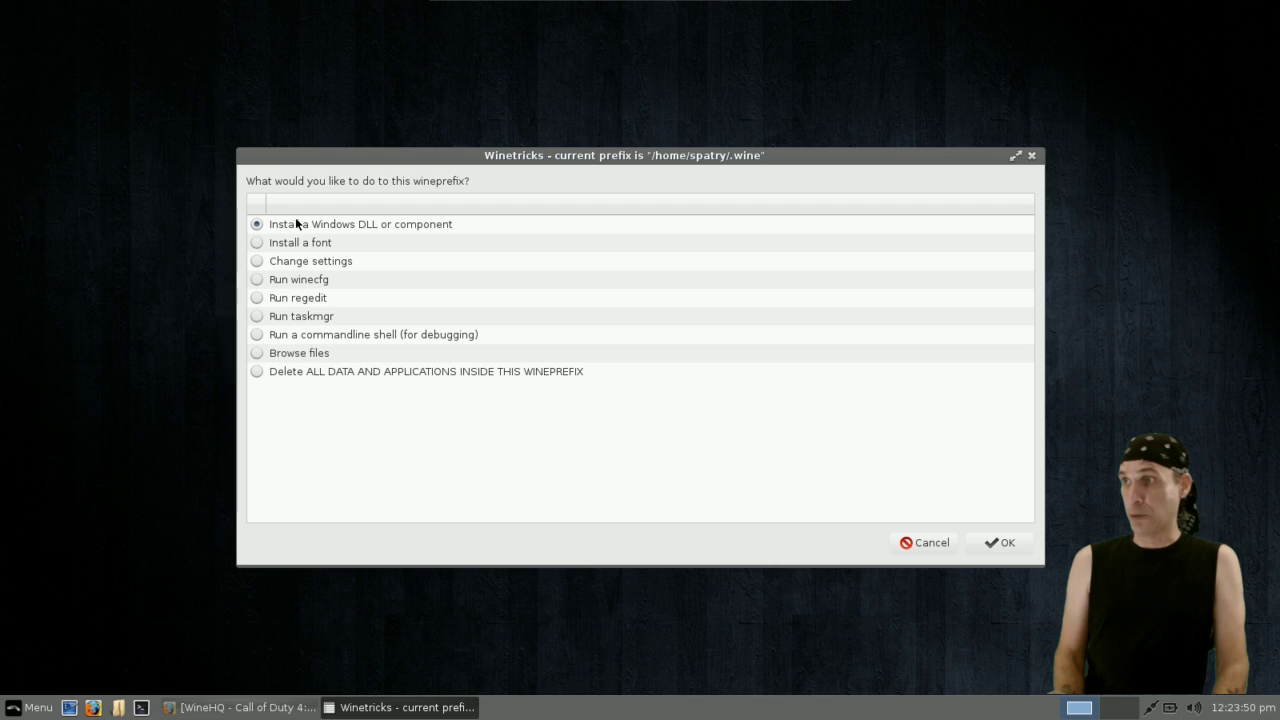
pyautogui.click(993, 544)
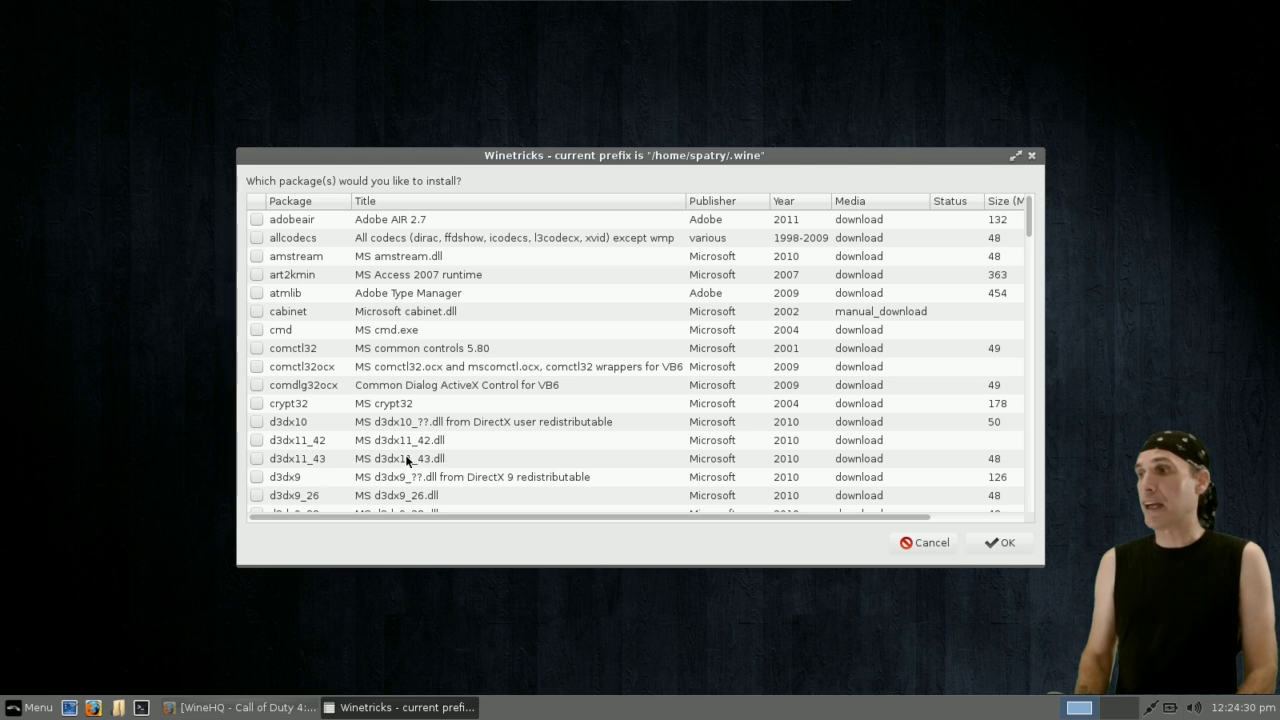
pyautogui.scroll(-2, 404, 449)
pyautogui.scroll(-1, 404, 449)
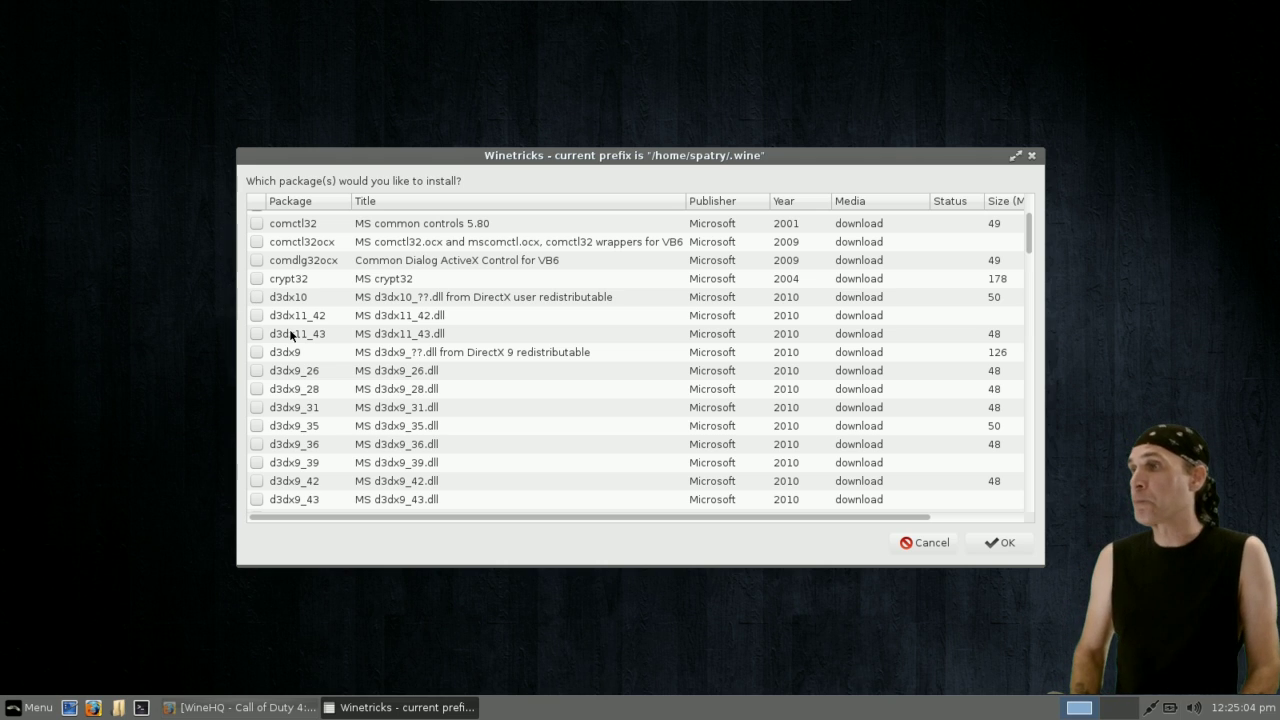
pyautogui.scroll(-1, 290, 334)
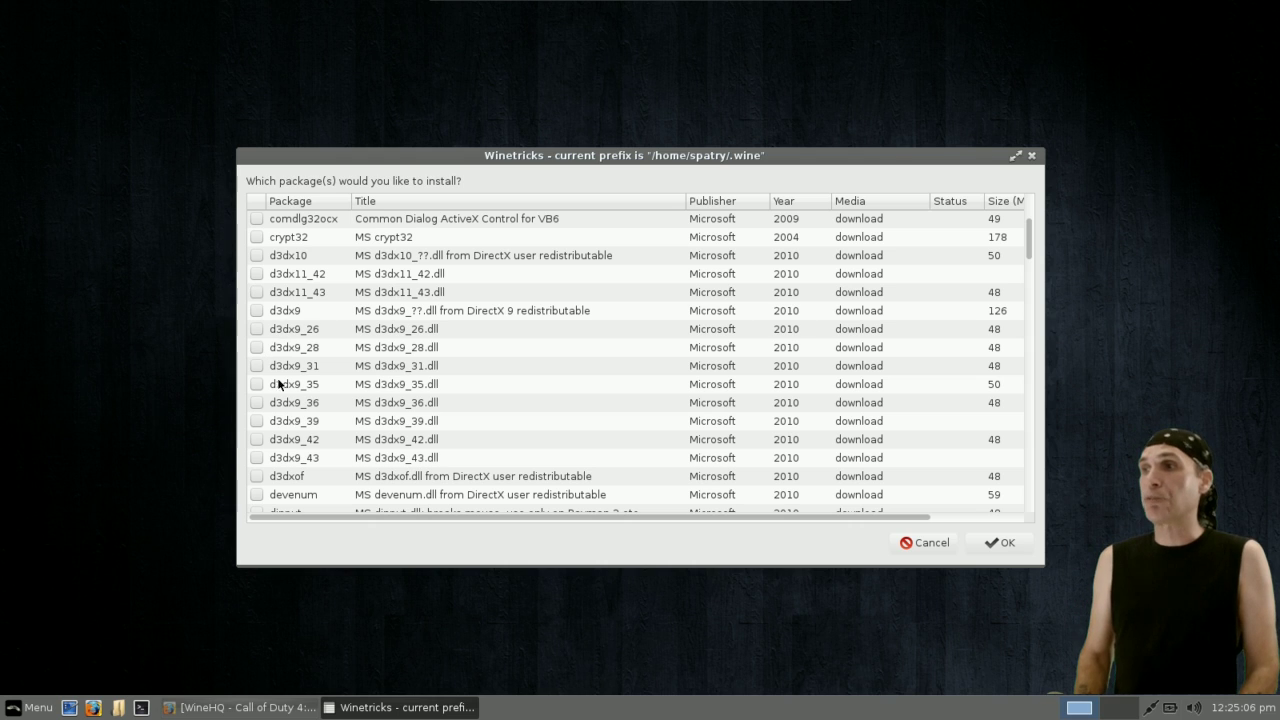
pyautogui.scroll(-3, 282, 406)
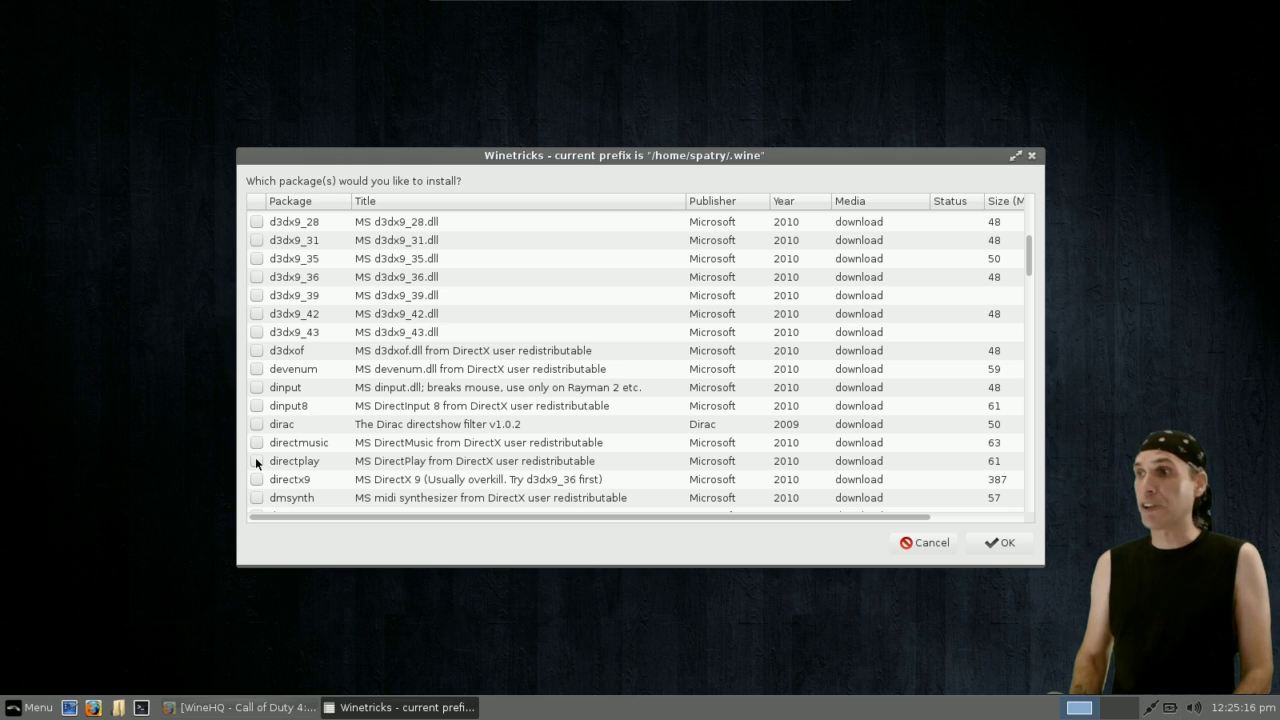
pyautogui.scroll(-3, 255, 457)
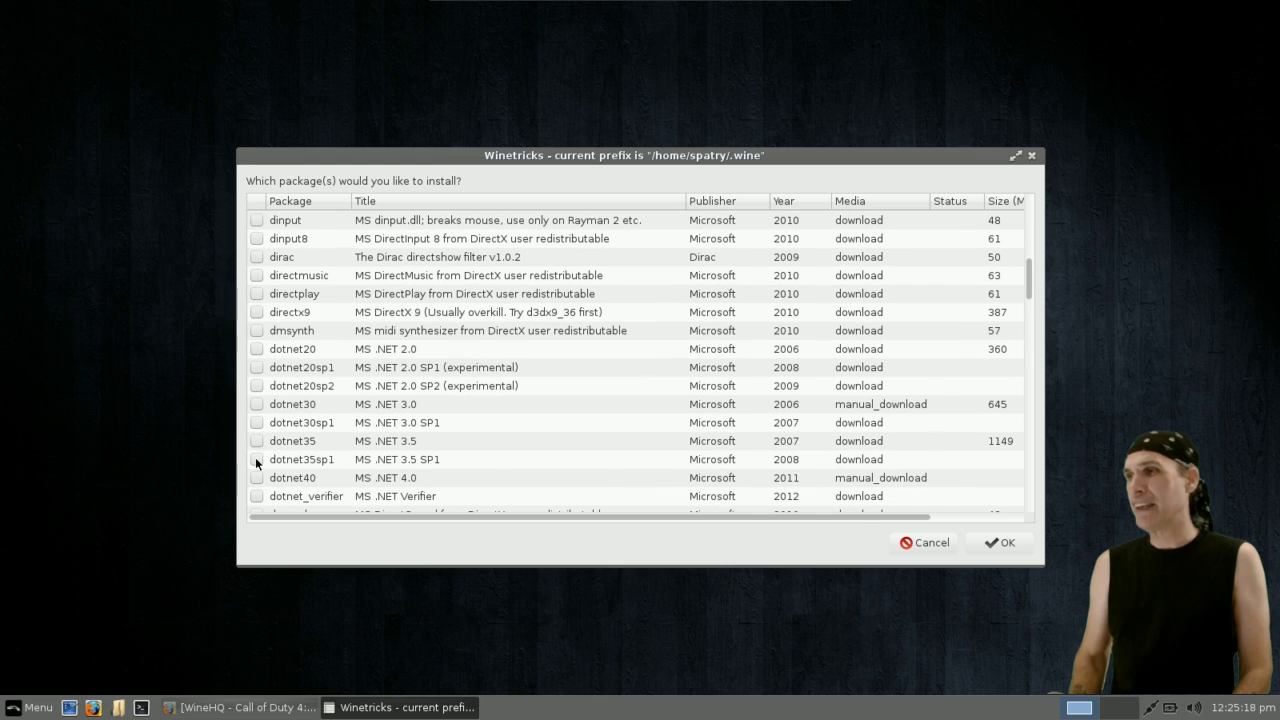
pyautogui.scroll(-1, 255, 460)
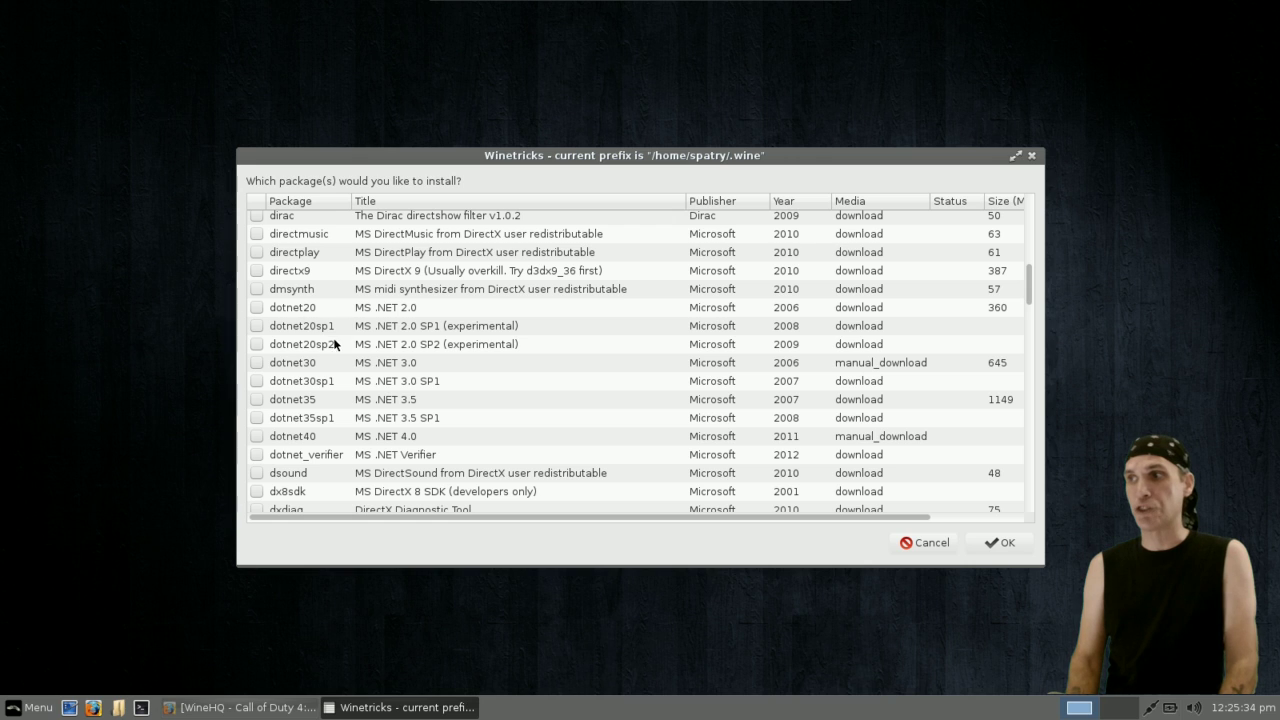
# Examine the remaining DLL and component packages down to xvid, and leave the list without installing anything.
pyautogui.scroll(-2, 271, 443)
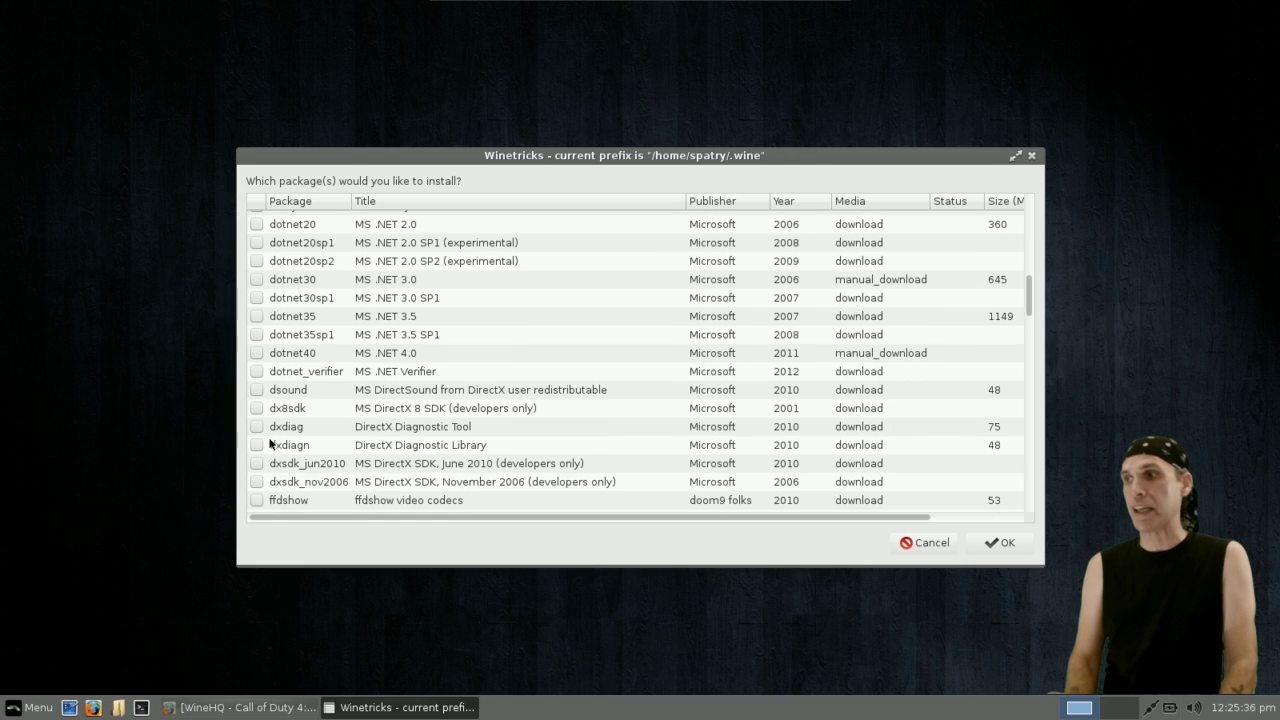
pyautogui.scroll(-1, 271, 443)
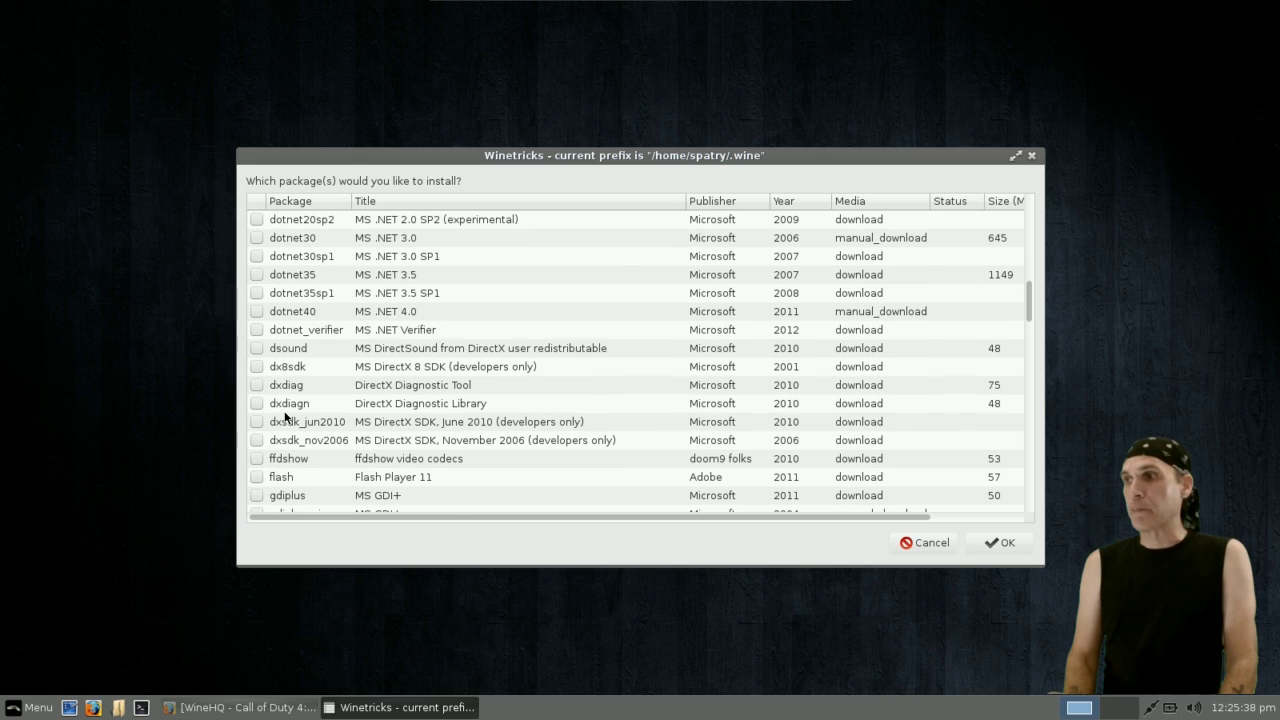
pyautogui.scroll(-2, 310, 365)
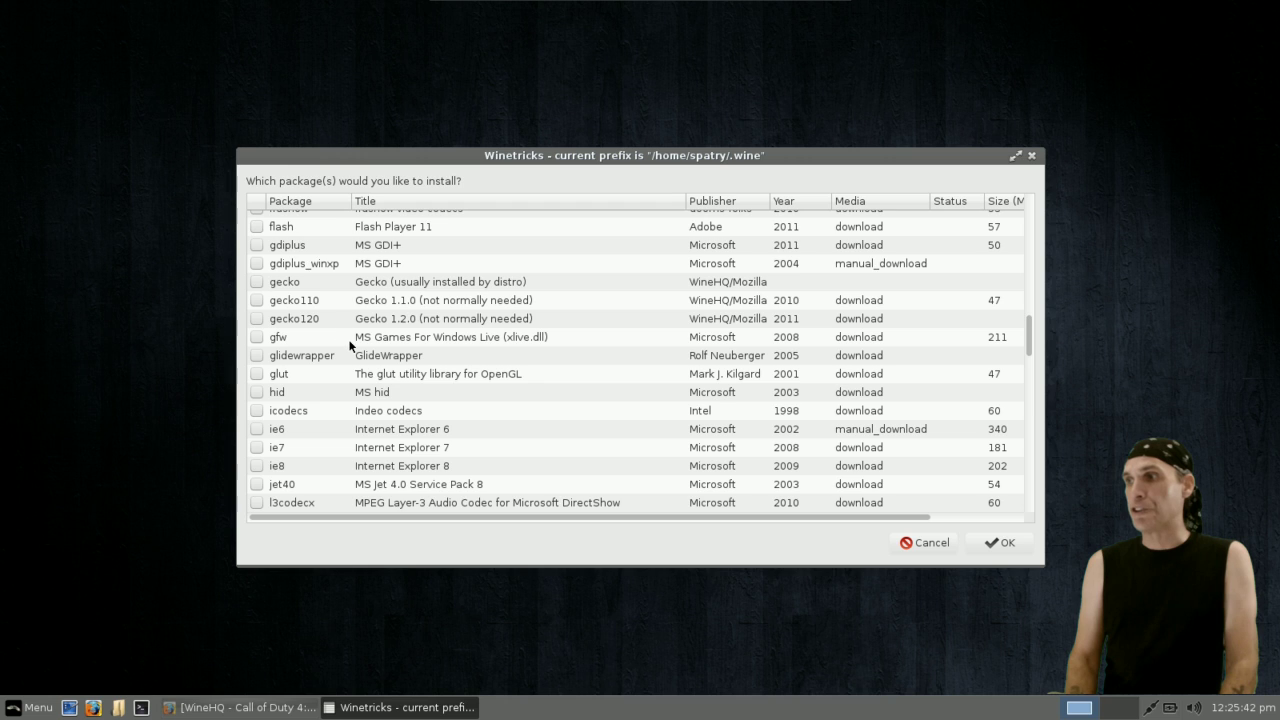
pyautogui.scroll(-3, 350, 345)
pyautogui.scroll(-3, 350, 345)
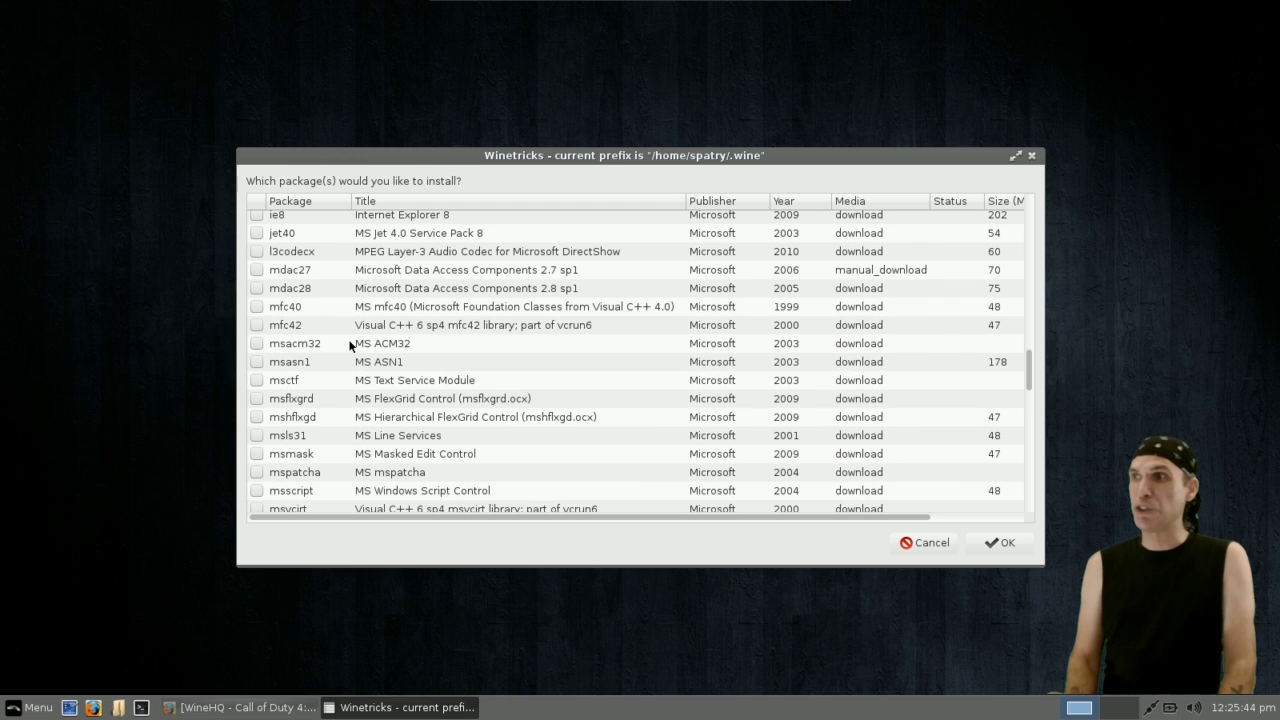
pyautogui.scroll(-6, 350, 345)
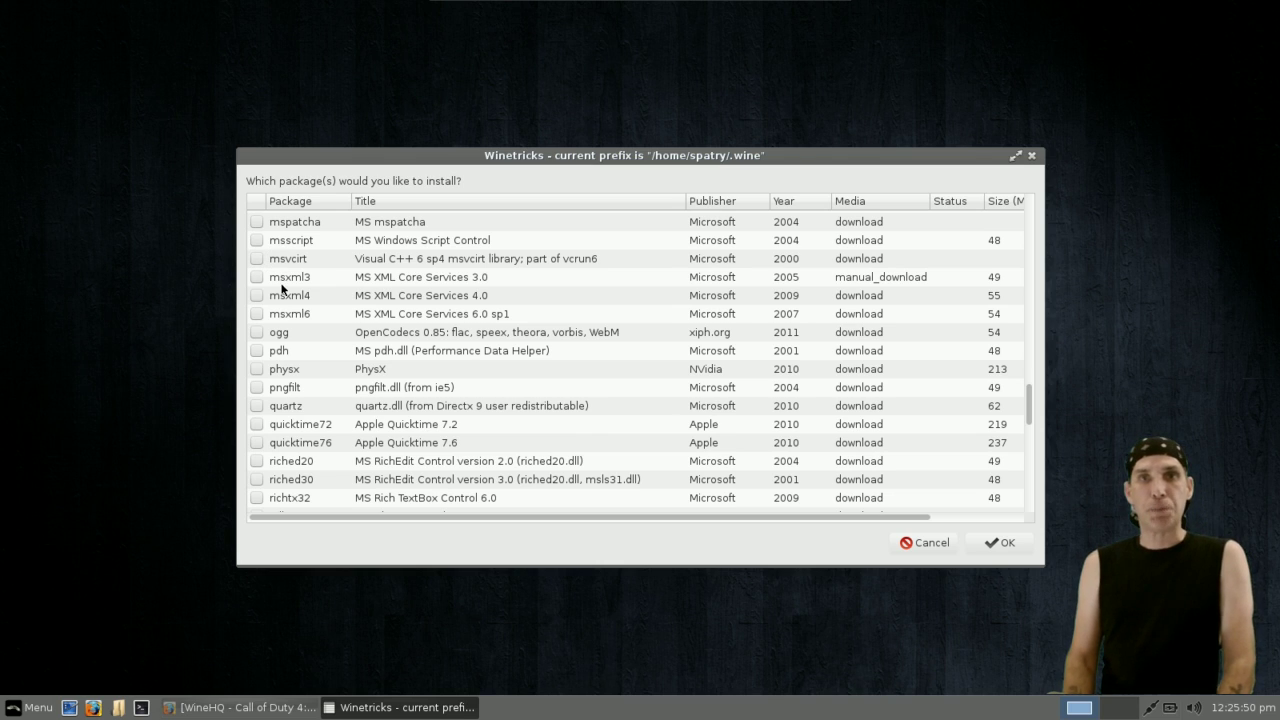
pyautogui.scroll(-10, 278, 288)
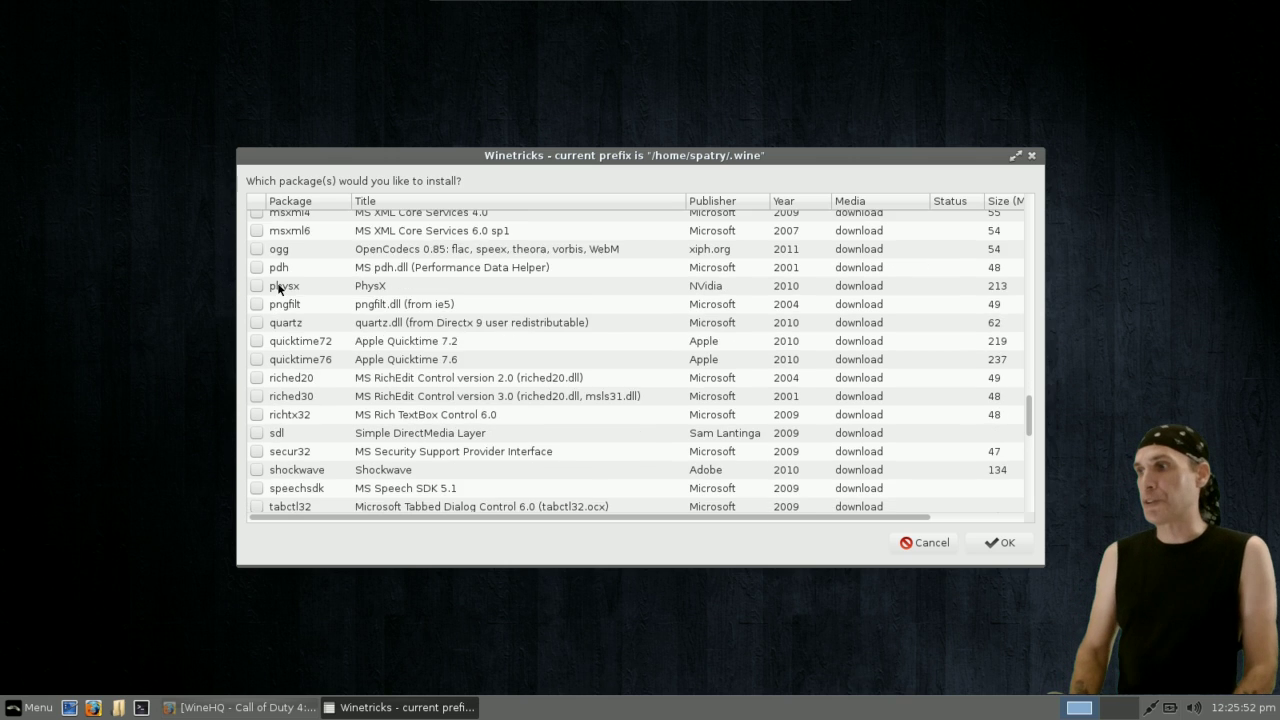
pyautogui.scroll(-3, 278, 288)
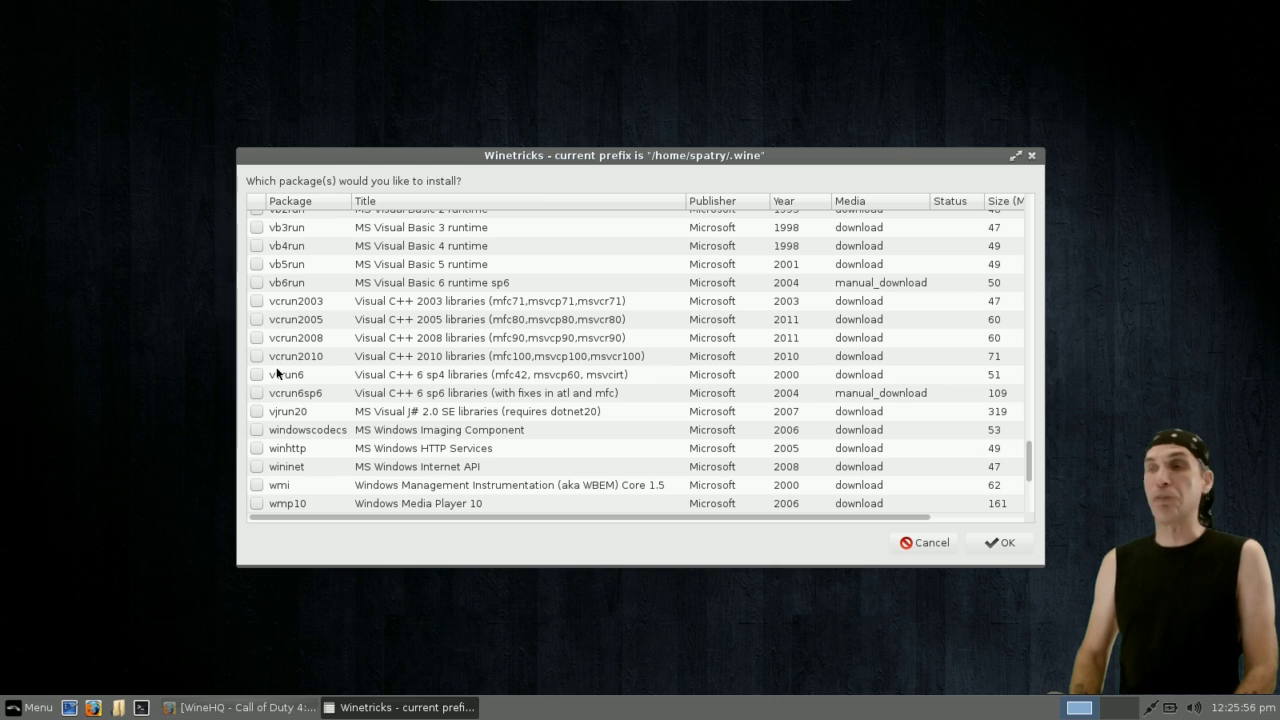
pyautogui.scroll(-5, 278, 372)
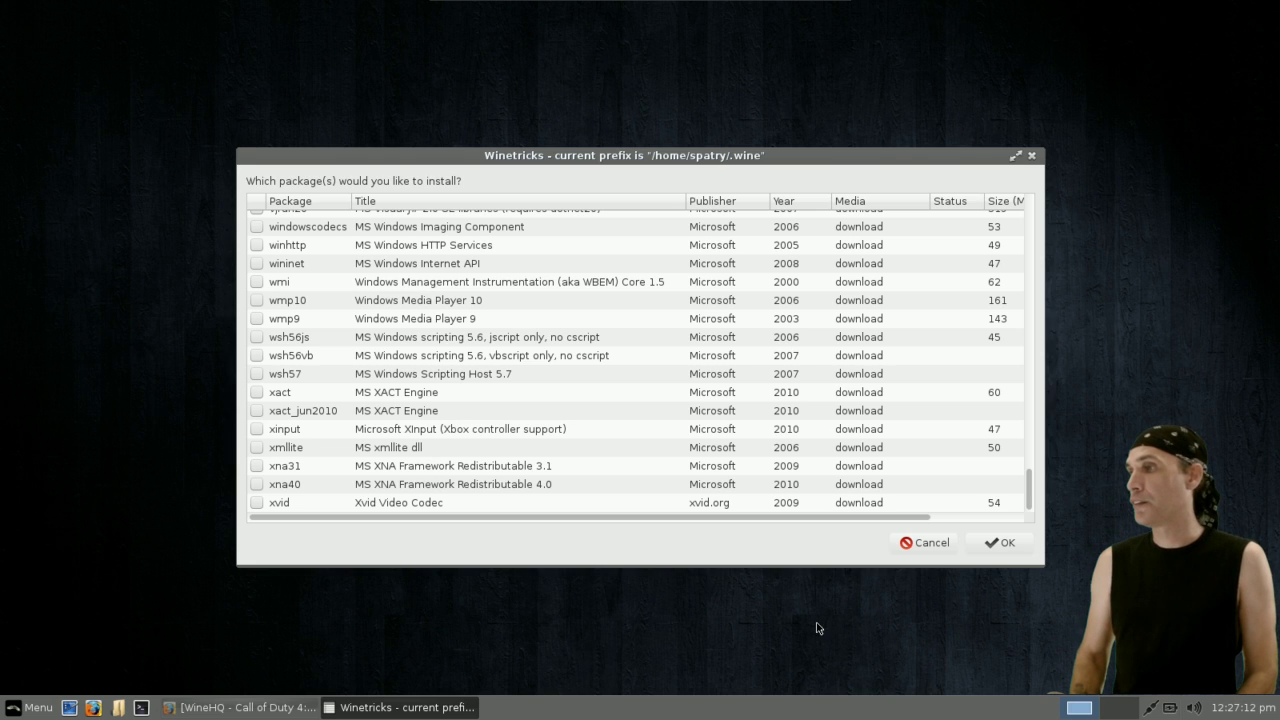
pyautogui.click(918, 544)
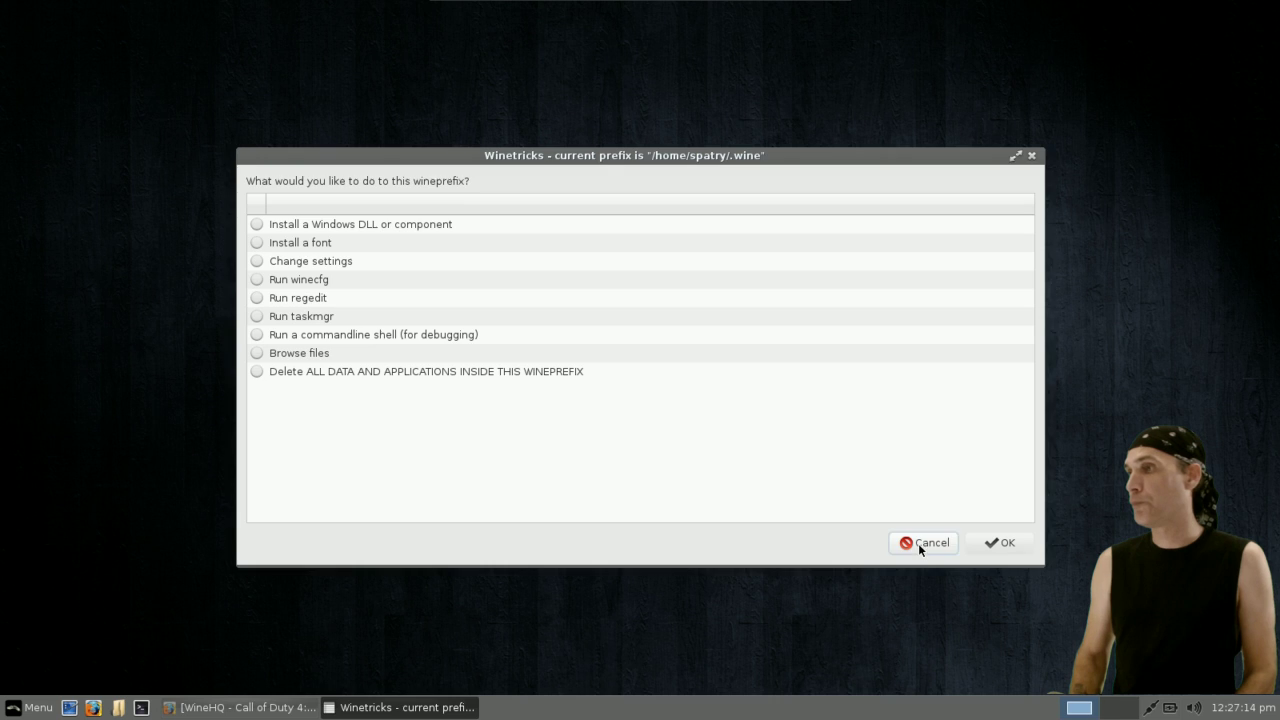
# Open the list of installable fonts, look through its packages, and leave it without choosing any.
pyautogui.click(262, 240)
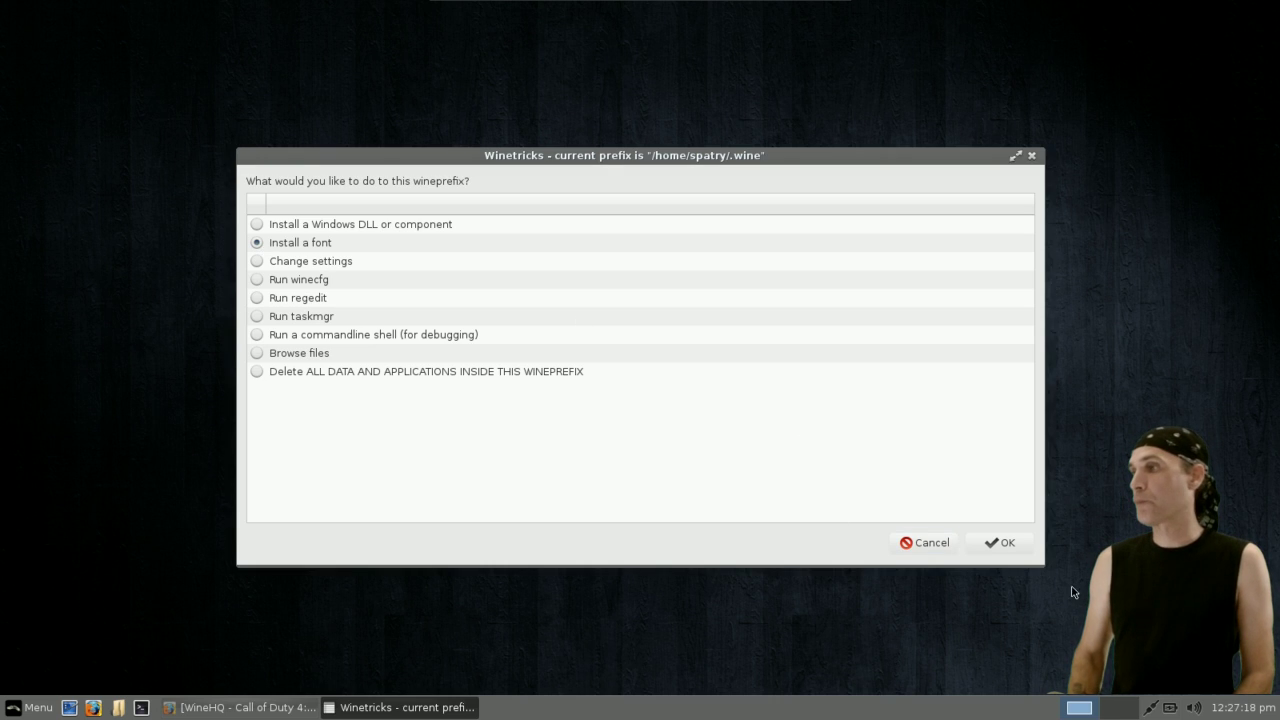
pyautogui.click(1008, 550)
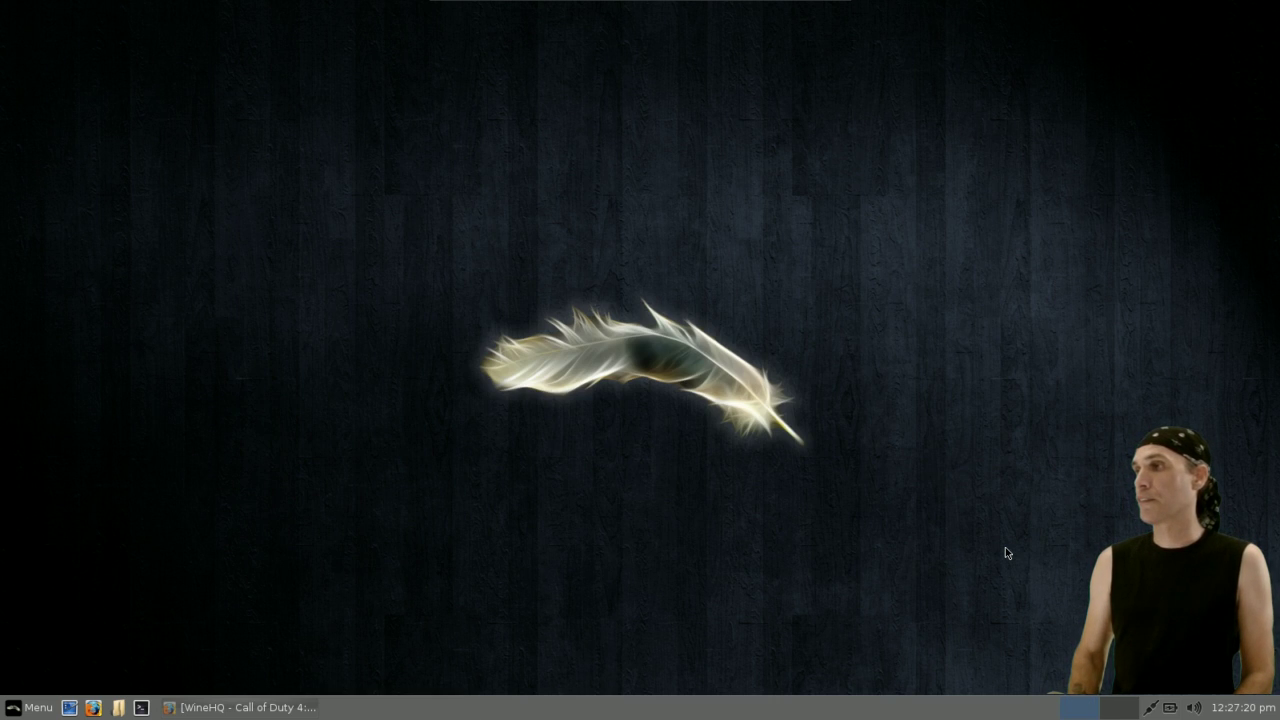
pyautogui.scroll(-2, 475, 335)
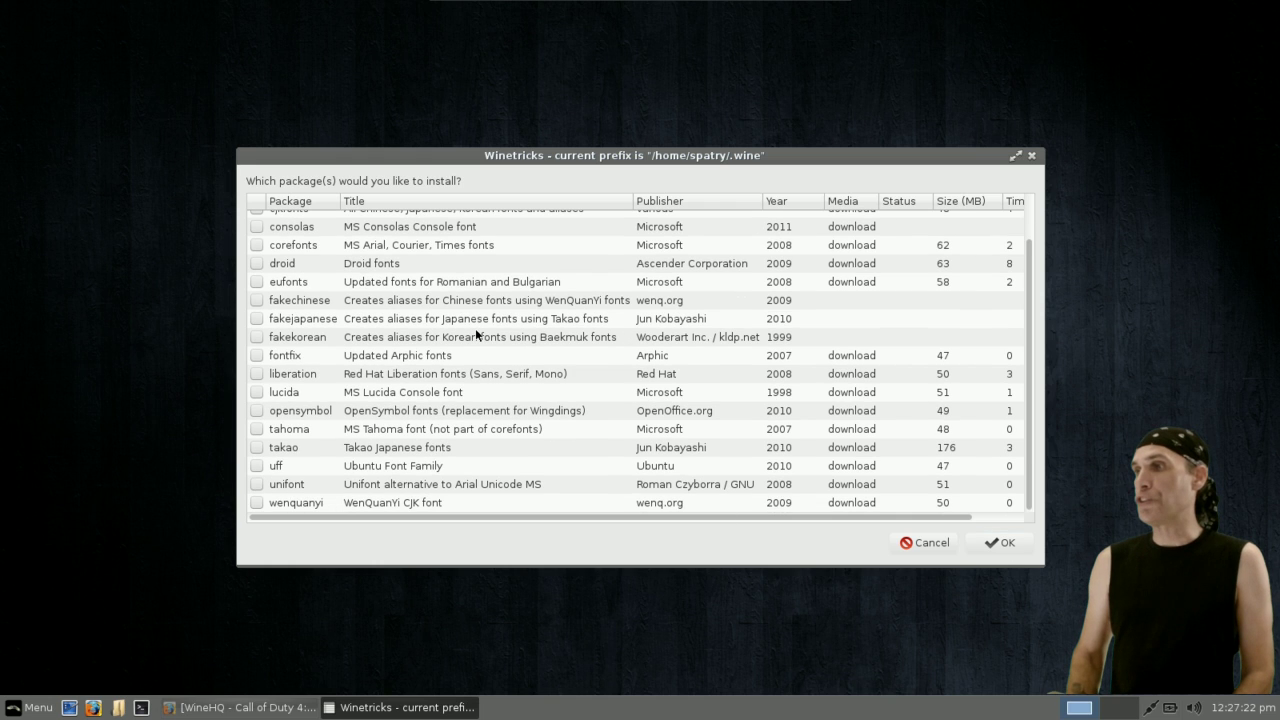
pyautogui.scroll(2, 475, 328)
pyautogui.scroll(-2, 475, 328)
pyautogui.scroll(2, 474, 328)
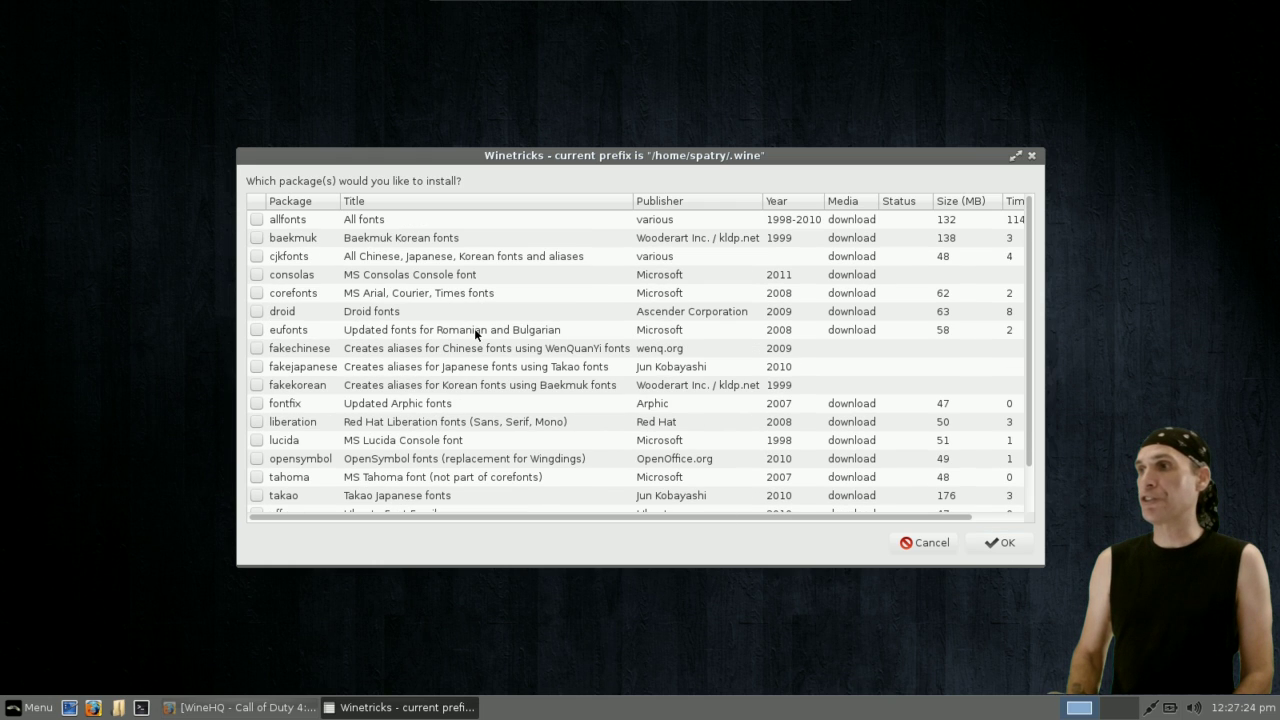
pyautogui.scroll(-2, 474, 329)
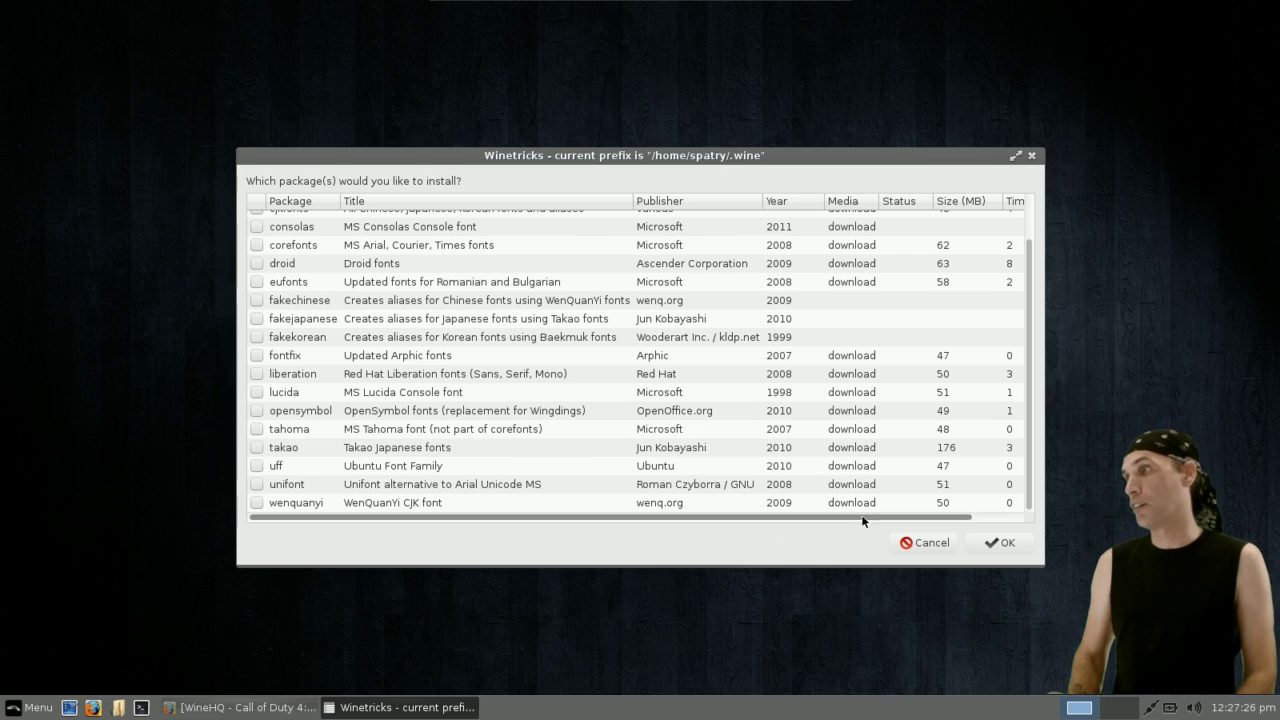
pyautogui.click(930, 546)
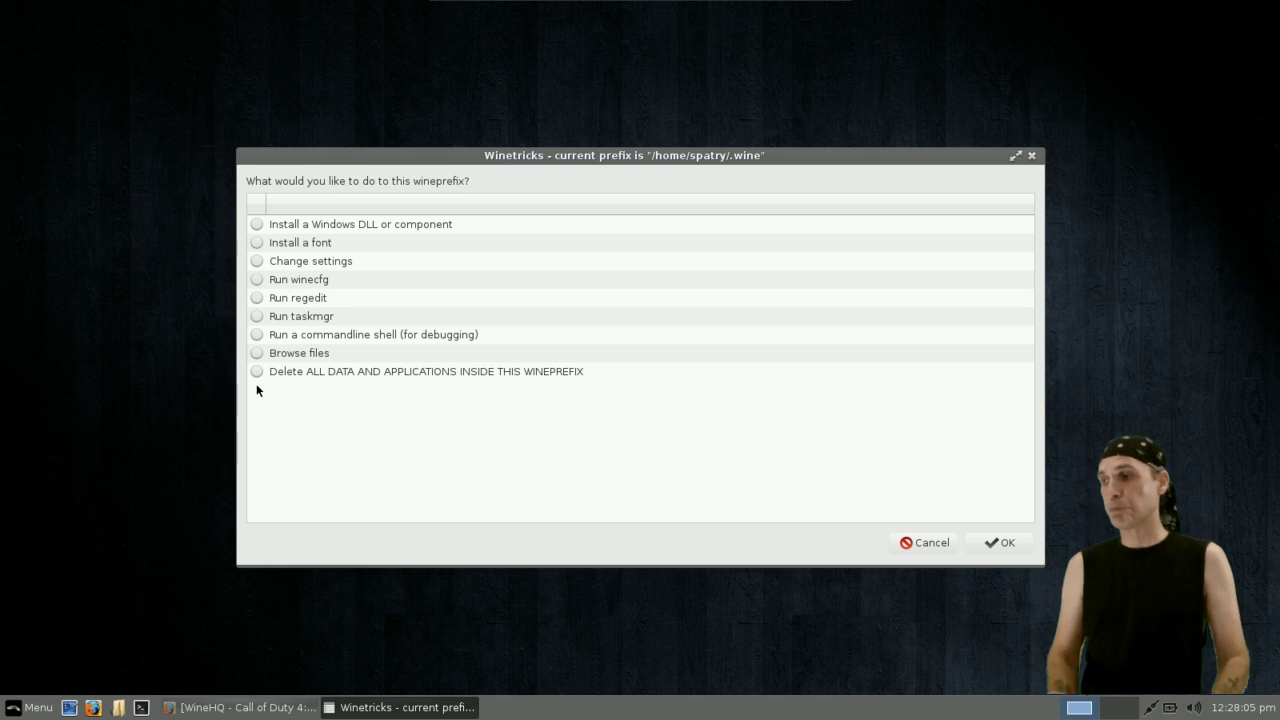
# Back out of the default wineprefix actions and cancel the Winetricks wineprefix chooser.
pyautogui.moveTo(539, 162); pyautogui.dragTo(386, 60)
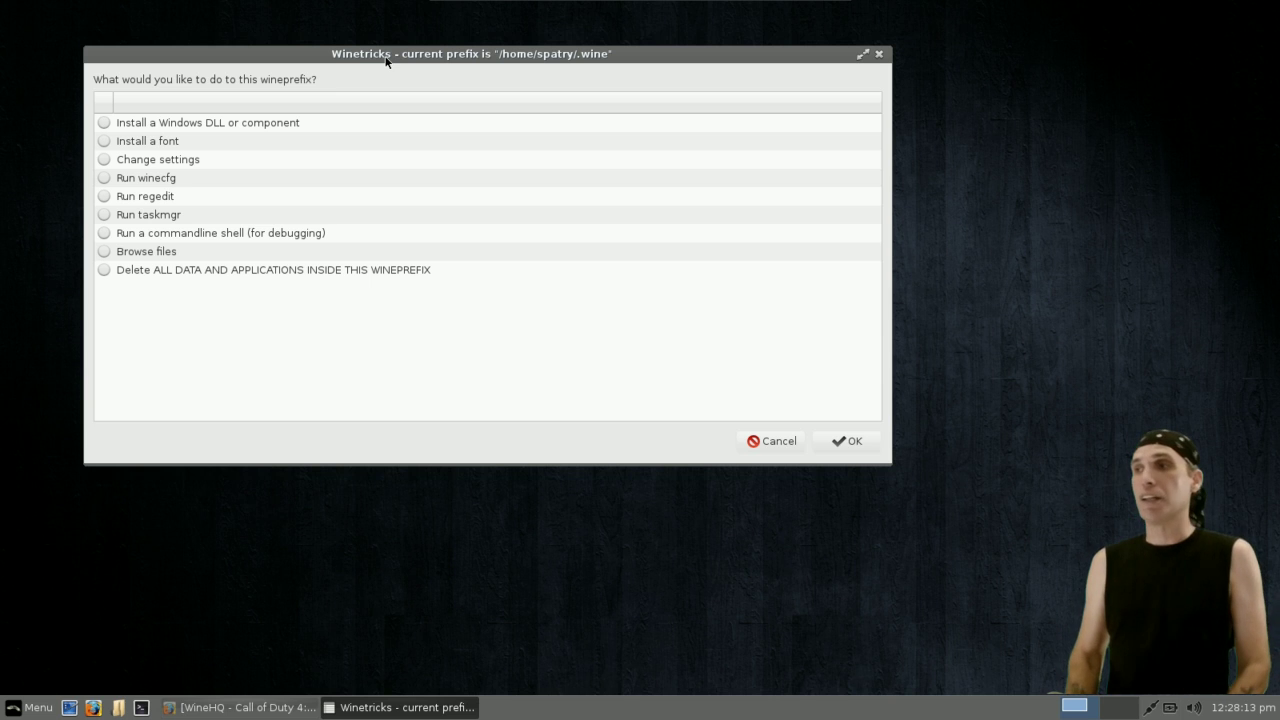
pyautogui.click(782, 447)
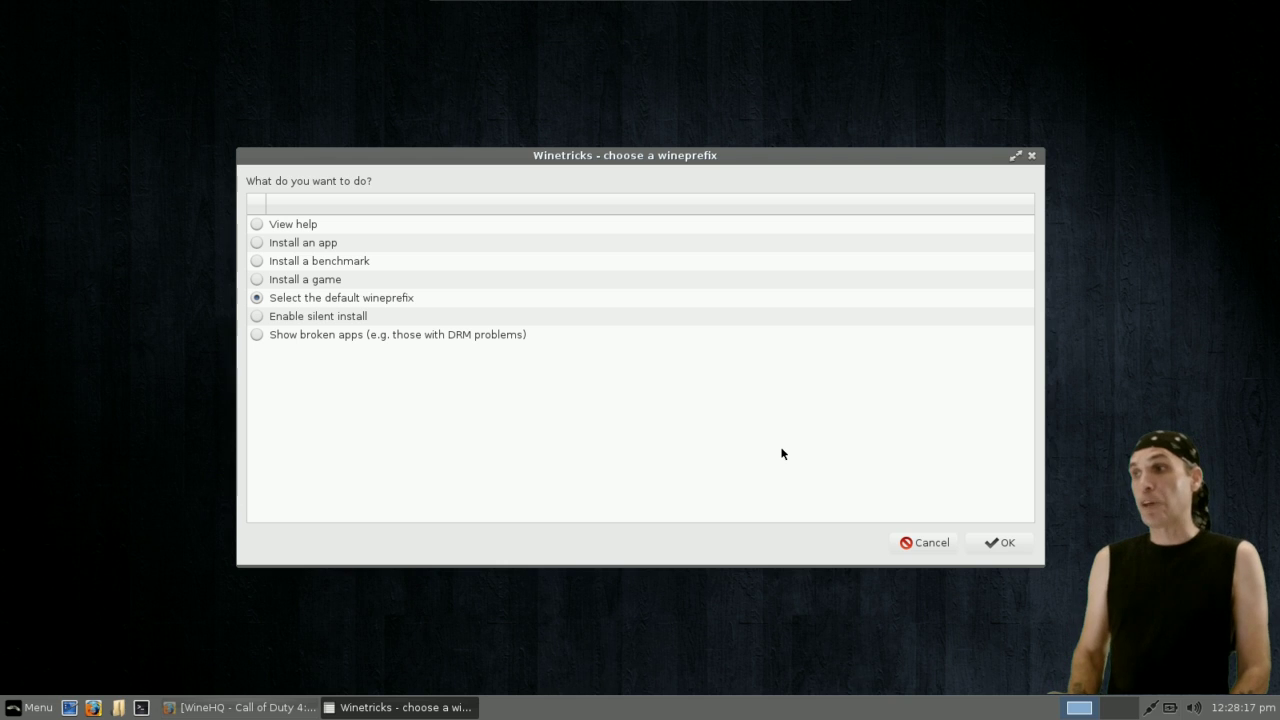
pyautogui.click(926, 543)
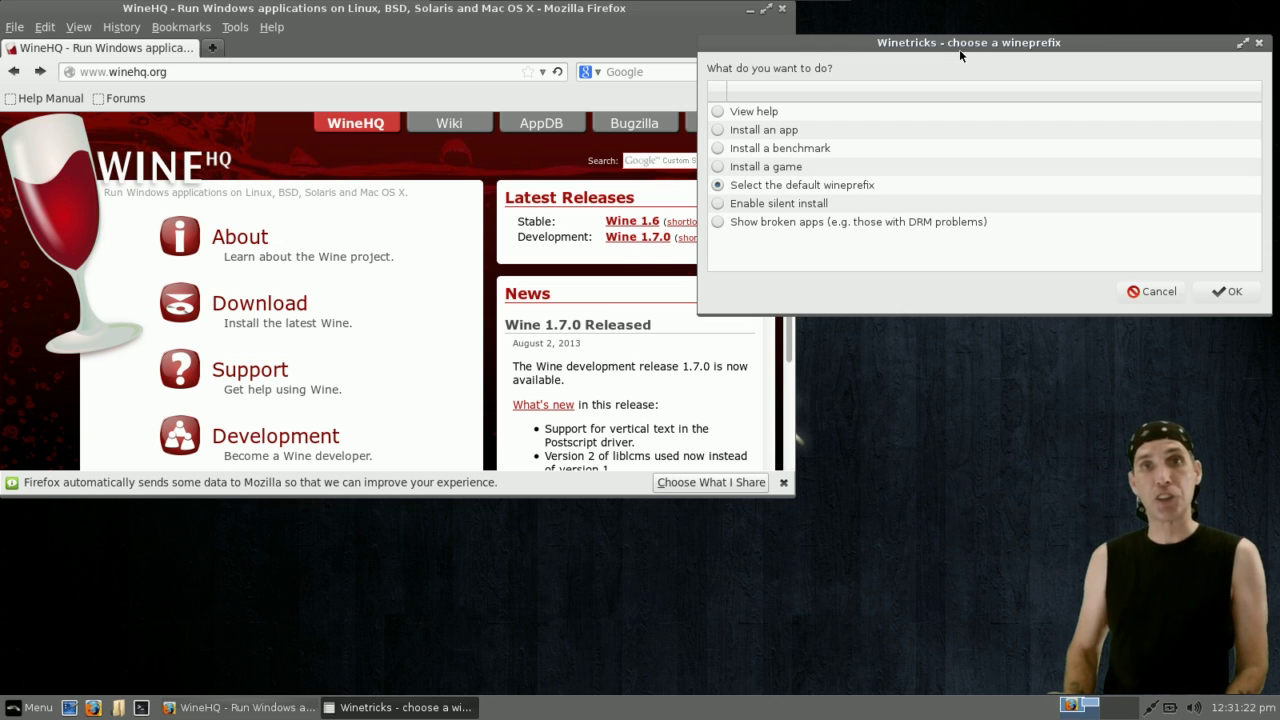
# Open a terminal beside the other windows and run winetricks dotnet40 to start the .NET 4.0 setup.
pyautogui.click(140, 709)
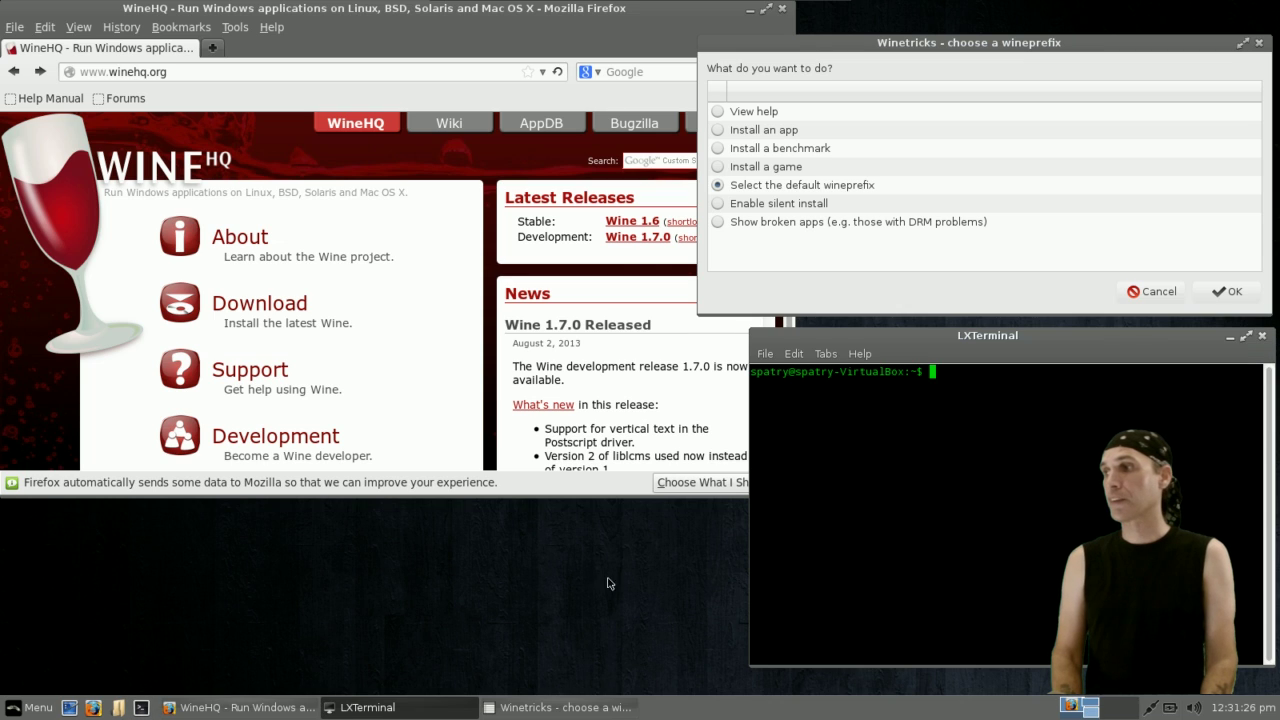
pyautogui.moveTo(1042, 337); pyautogui.dragTo(987, 342)
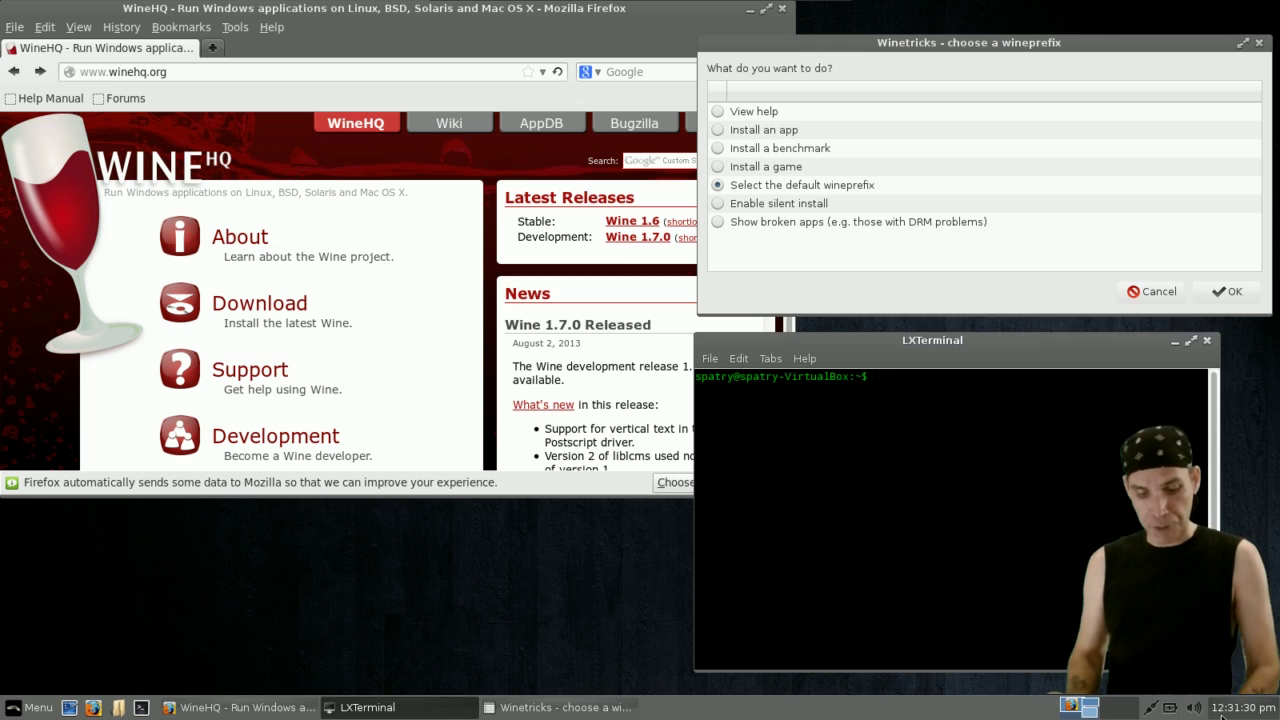
pyautogui.write('ne')
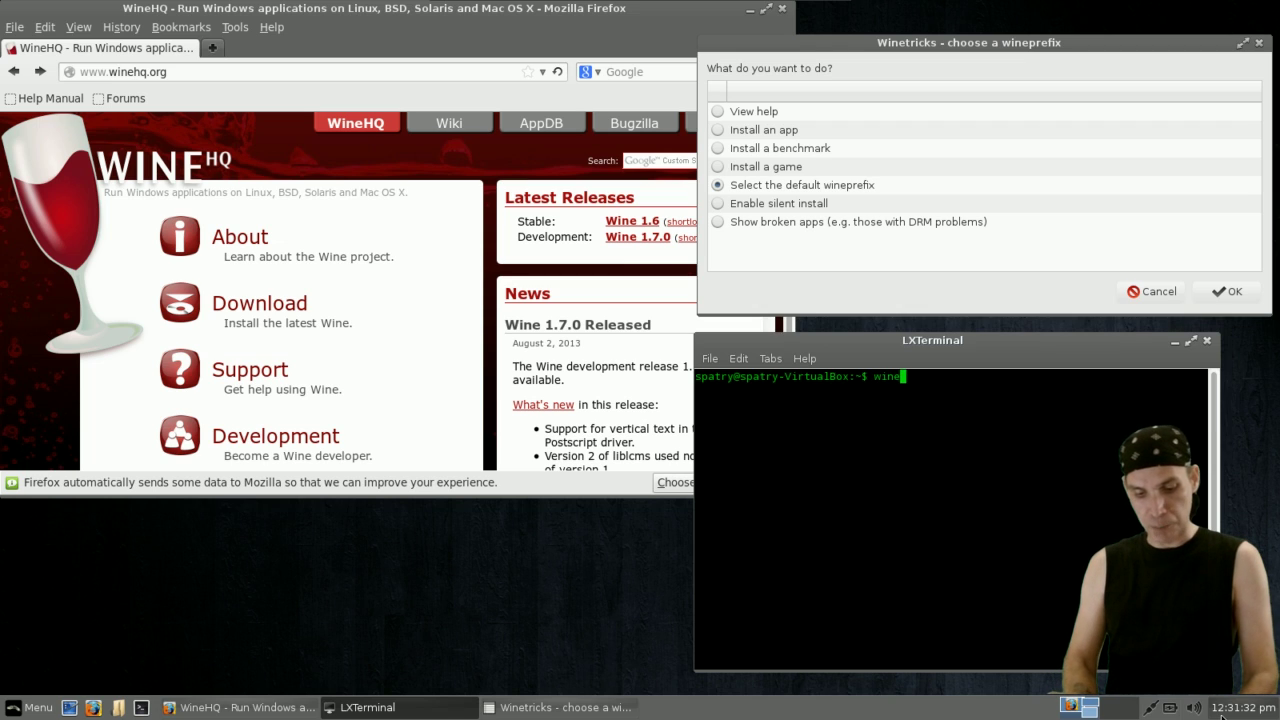
pyautogui.write('tricks ')
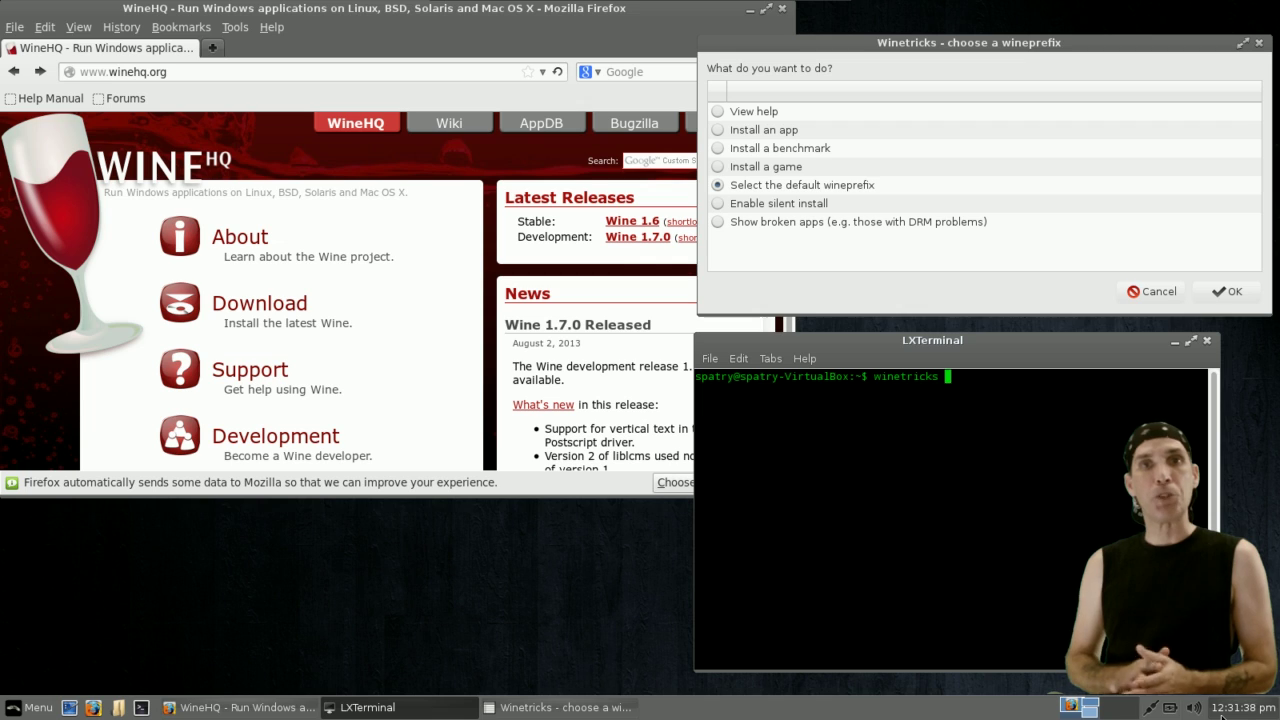
pyautogui.write('do')
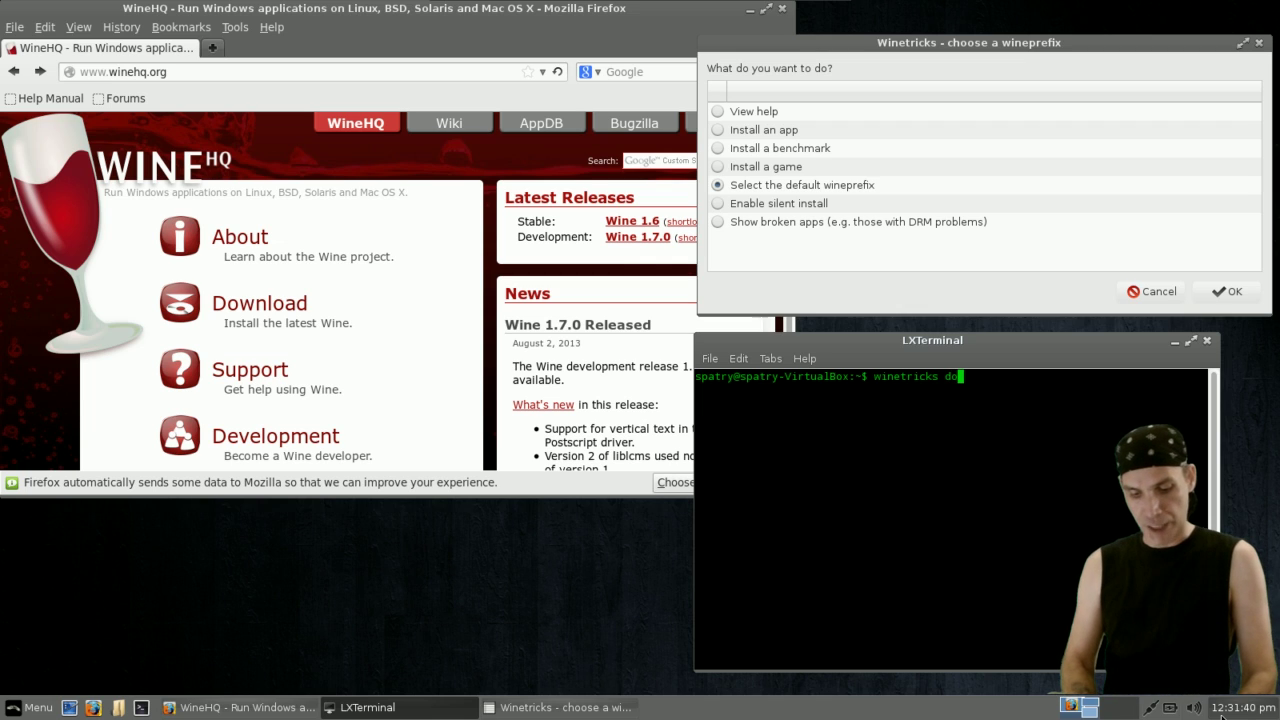
pyautogui.write('tnet40')
pyautogui.press('Return')
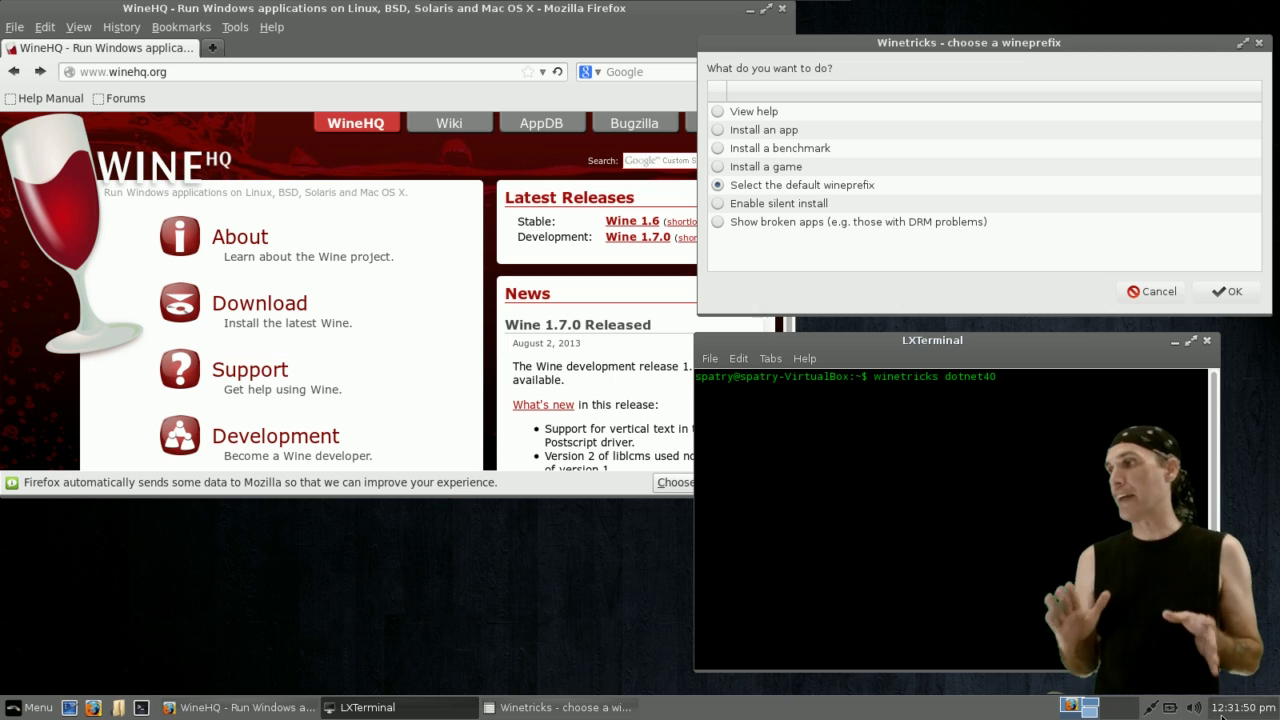
pyautogui.press('Return')
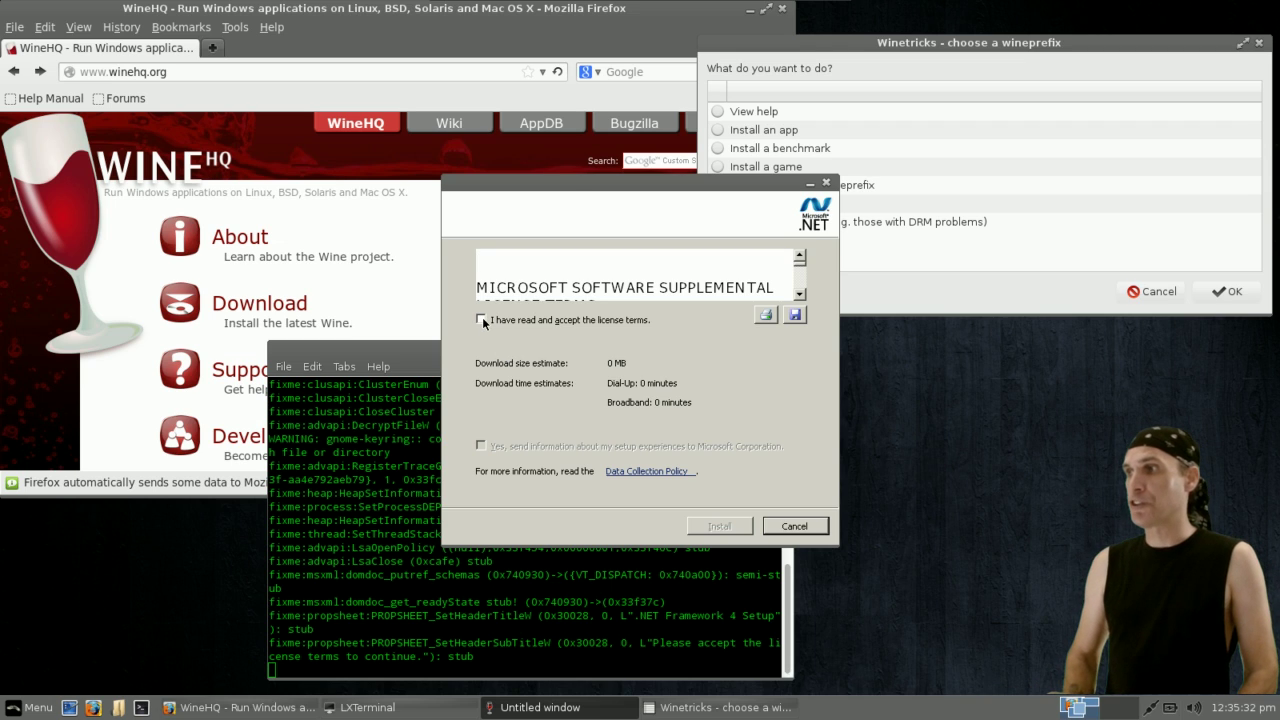
# Accept the license terms in the .NET Framework 4 setup and start the installation.
pyautogui.click(481, 319)
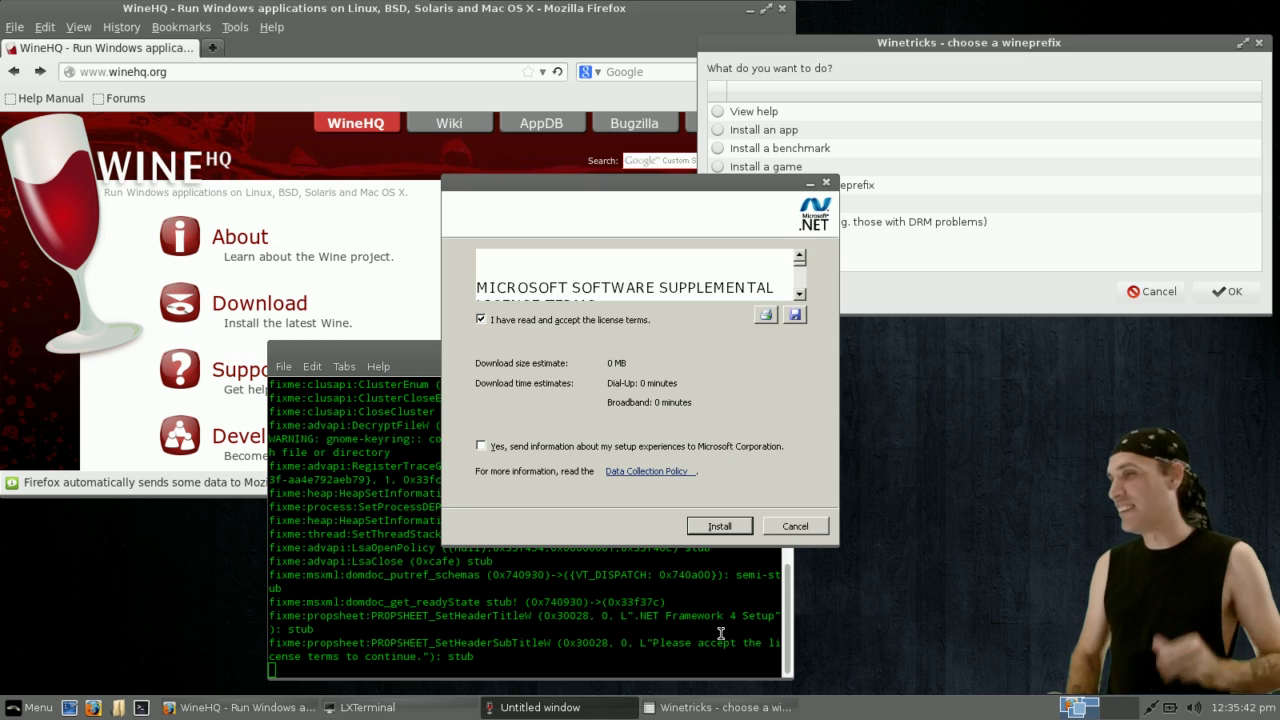
pyautogui.click(728, 528)
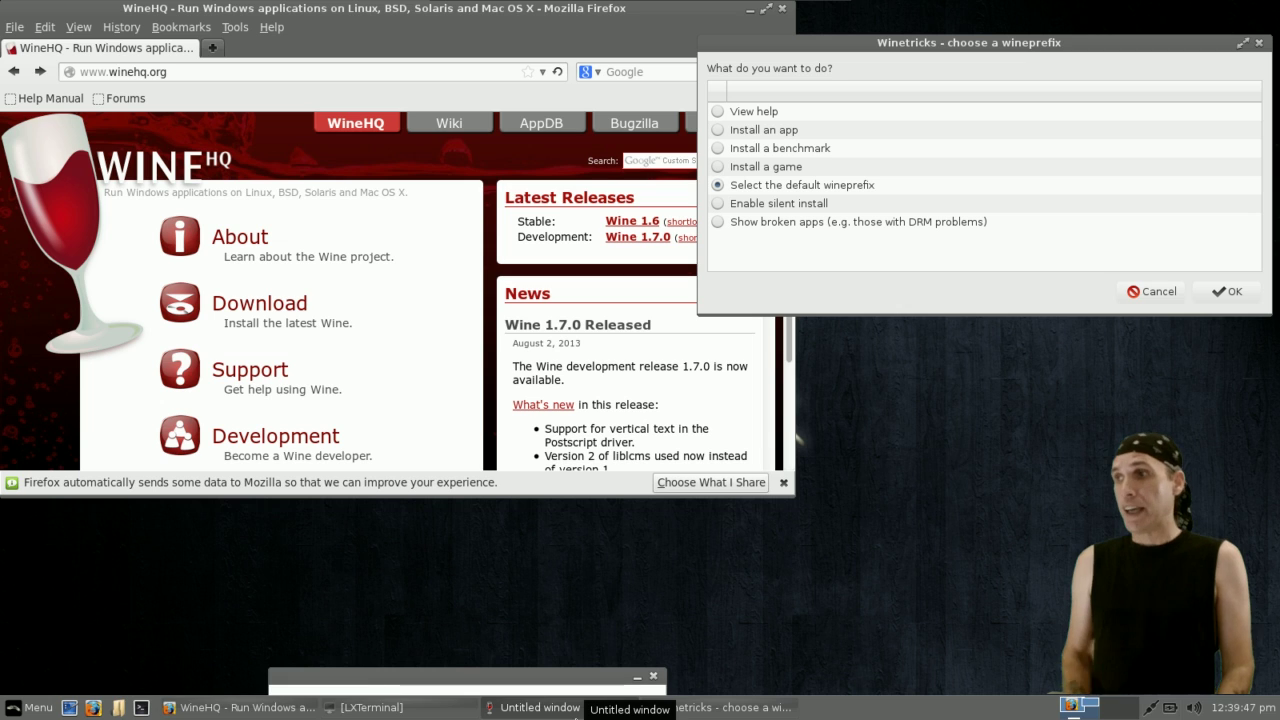
# Switch to the WineHQ home page in Firefox, look through it, and open the wiki page about CodeWeavers.
pyautogui.click(410, 237)
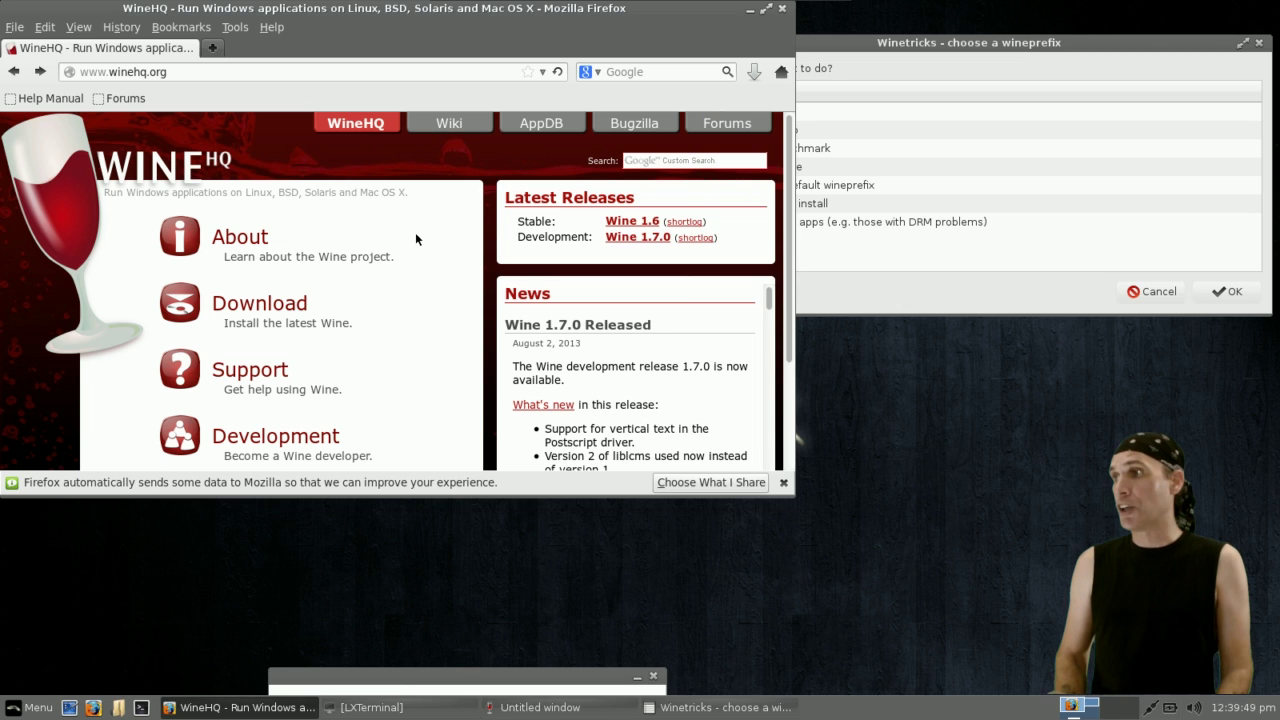
pyautogui.scroll(-3, 413, 232)
pyautogui.scroll(3, 413, 232)
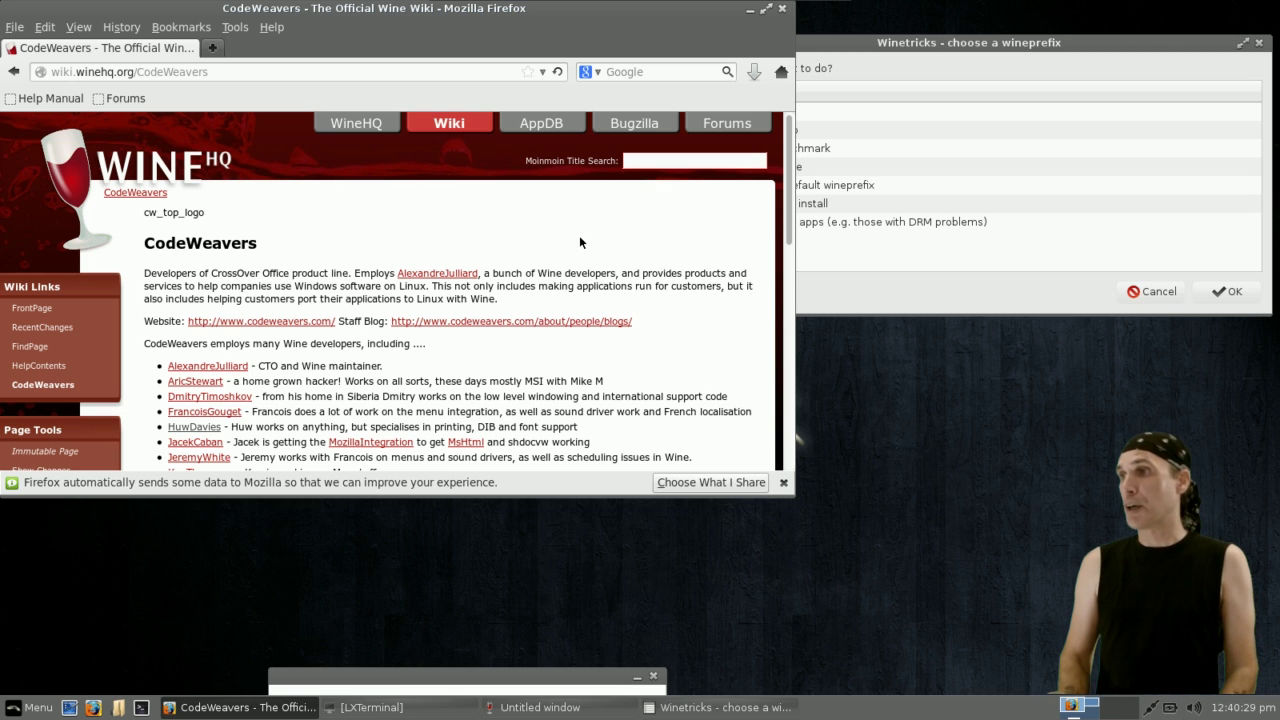
# Read through the CodeWeavers wiki page, examining the company description and the list of employed Wine developers.
pyautogui.scroll(-1, 578, 241)
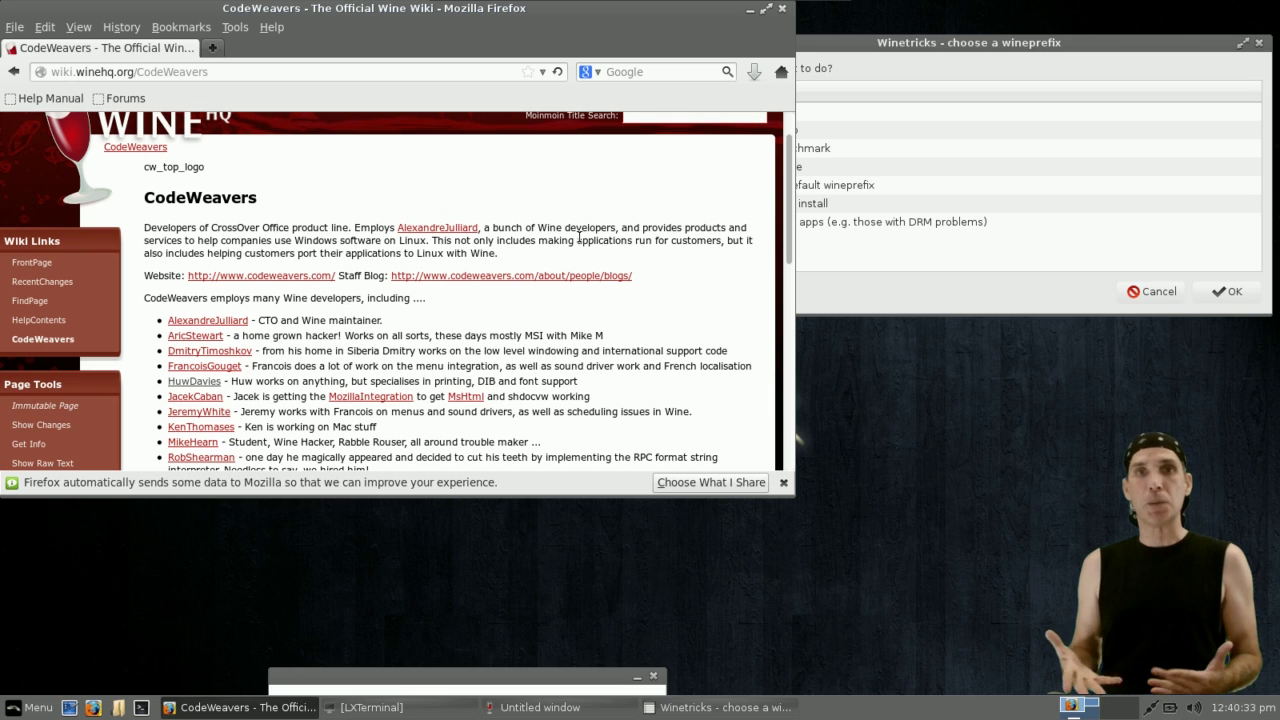
pyautogui.scroll(1, 571, 247)
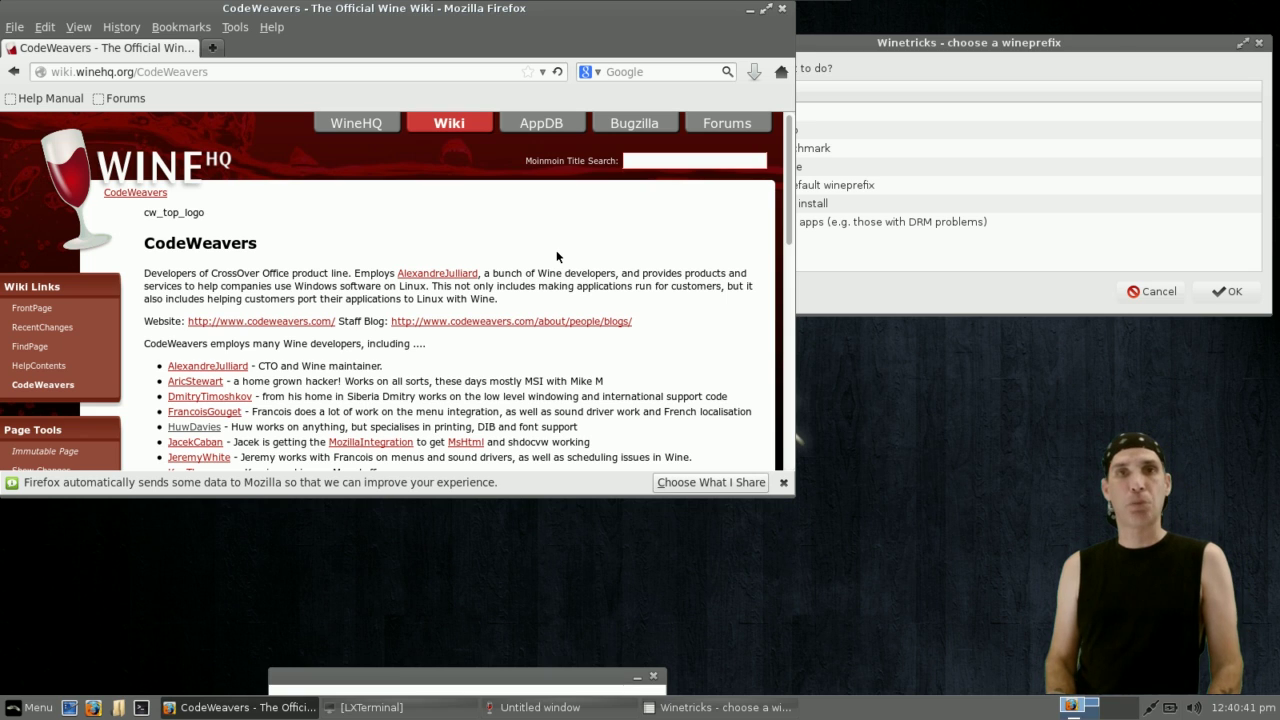
pyautogui.scroll(-4, 556, 250)
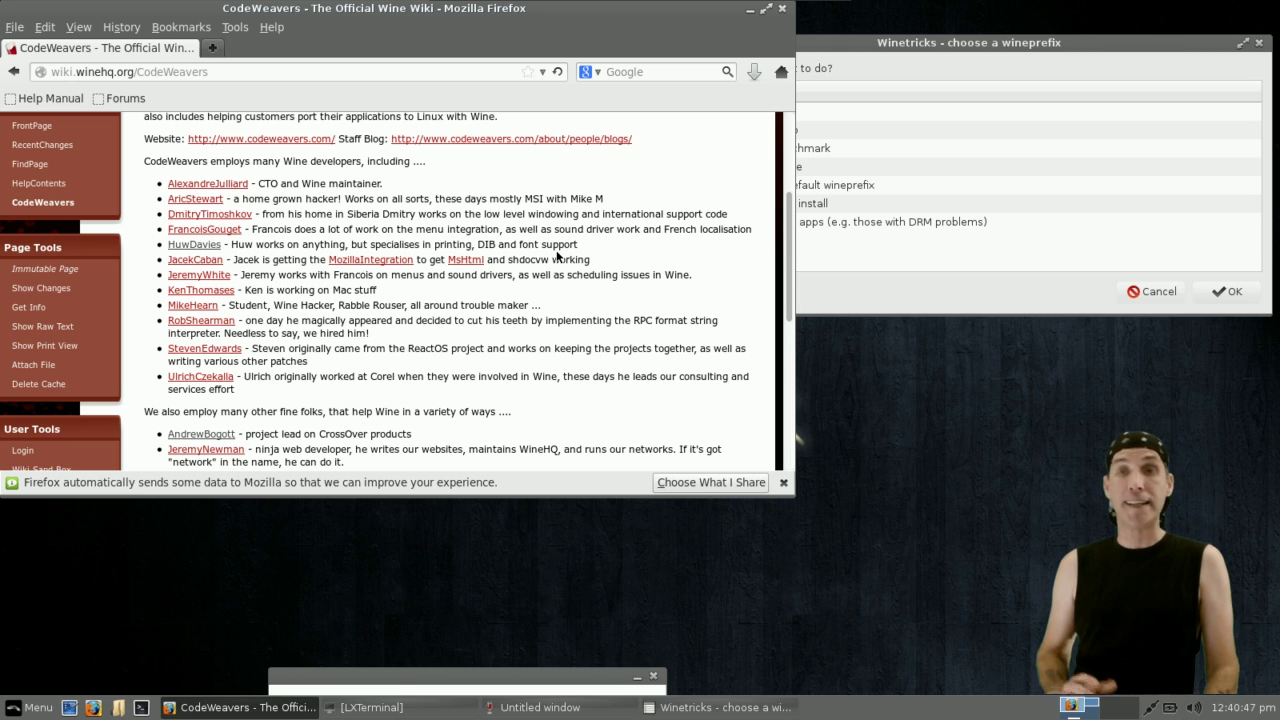
pyautogui.scroll(4, 557, 255)
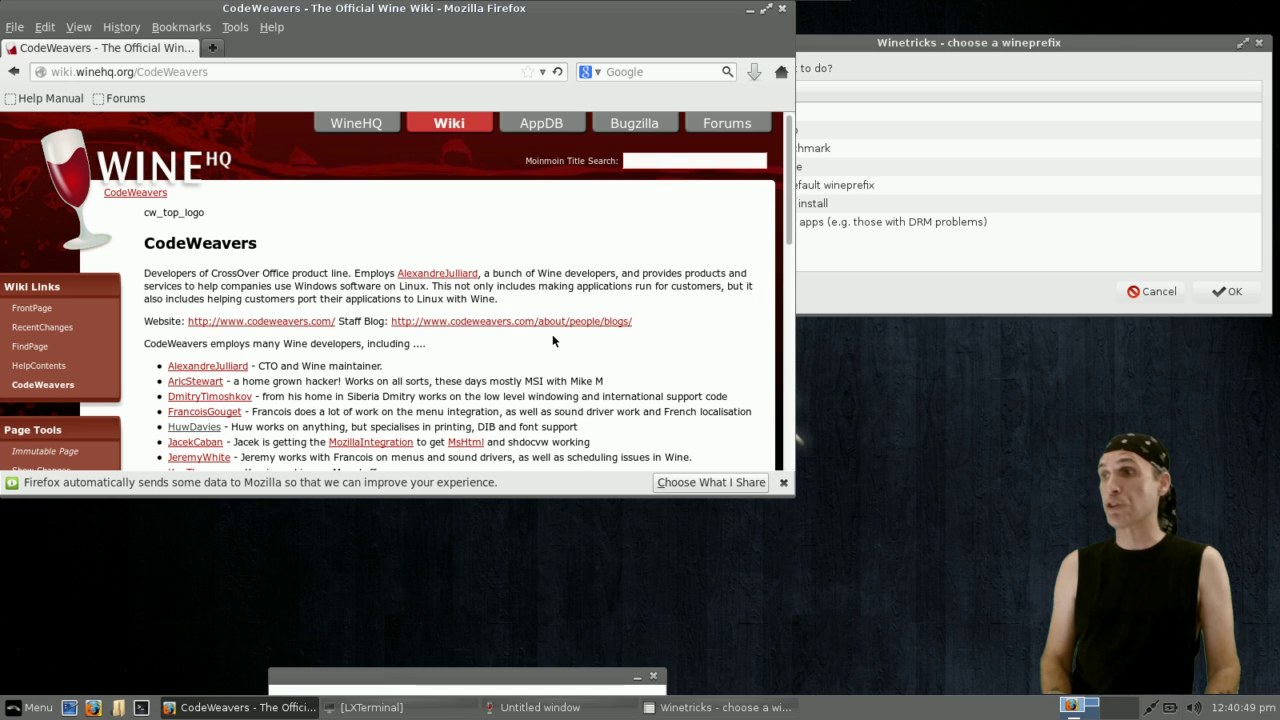
pyautogui.scroll(-3, 649, 353)
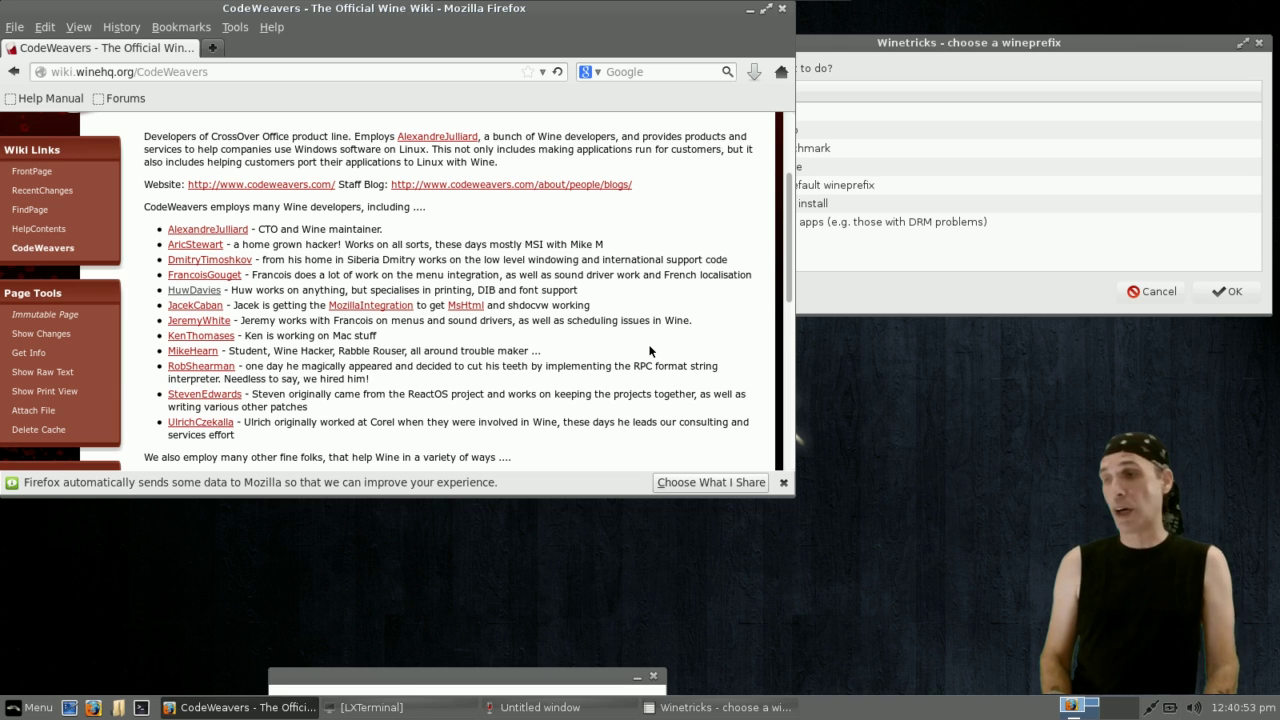
pyautogui.scroll(-2, 649, 351)
pyautogui.scroll(-3, 648, 350)
pyautogui.scroll(8, 648, 350)
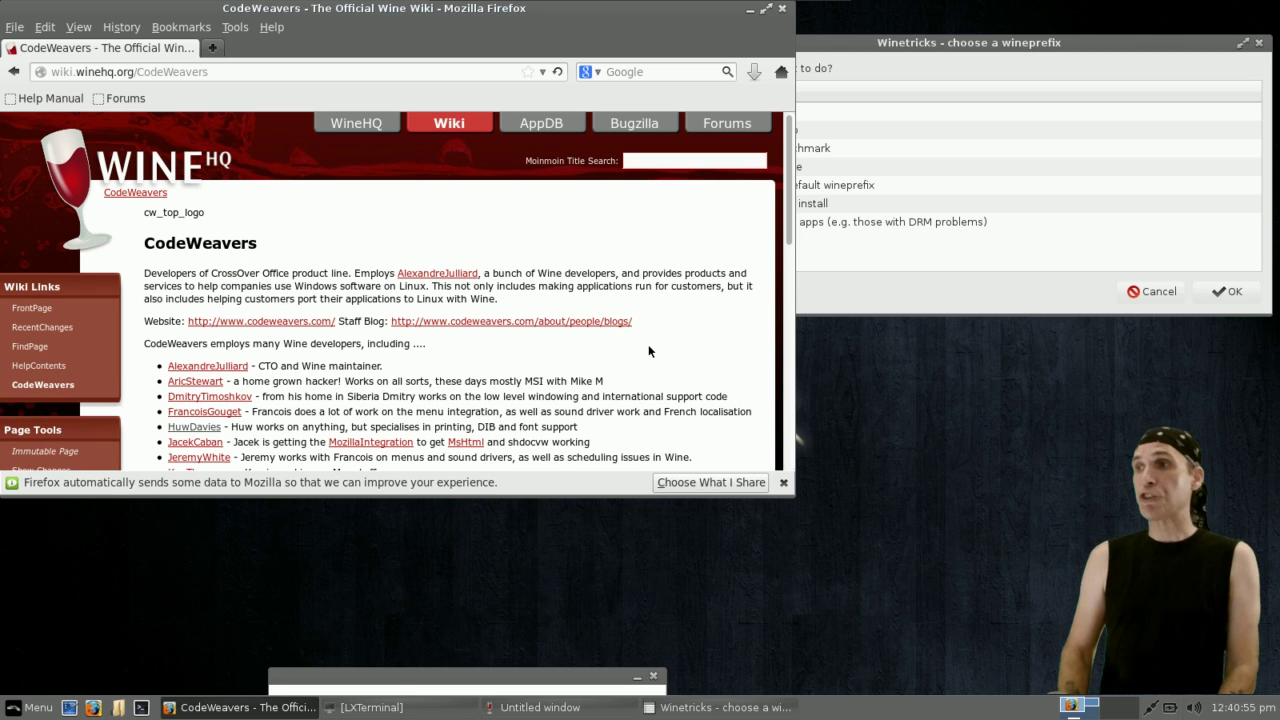